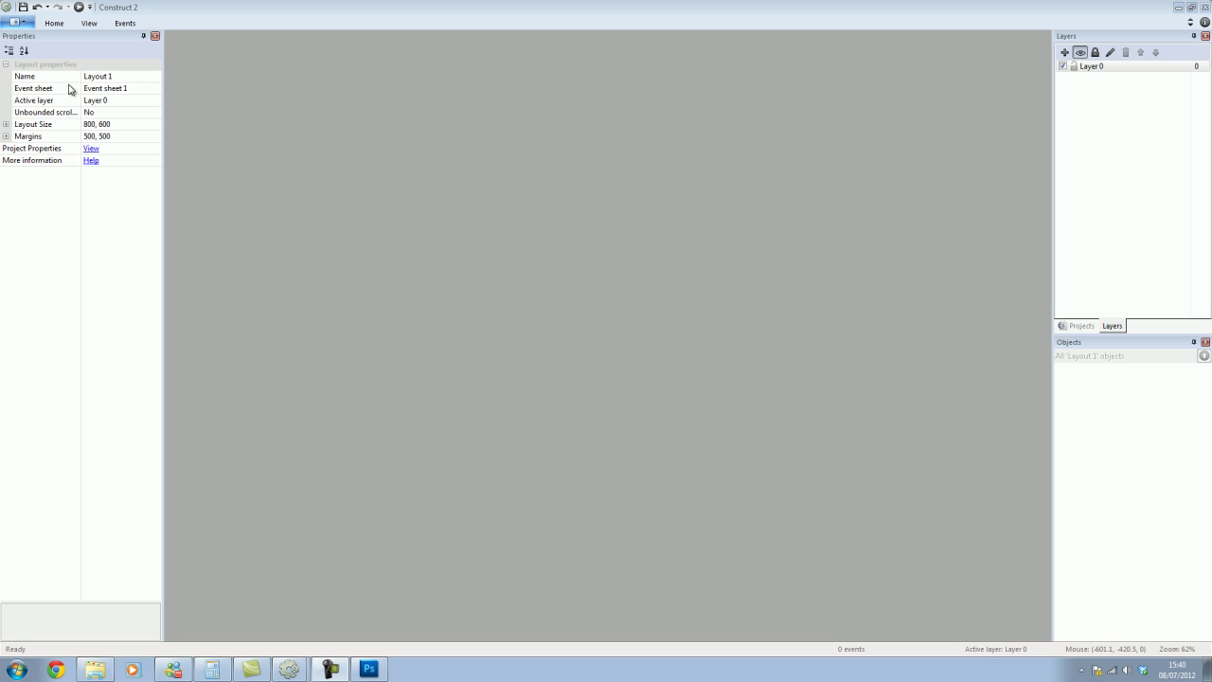
# Step: Create a new project stored in a single .capx file
pyautogui.click(25, 26)
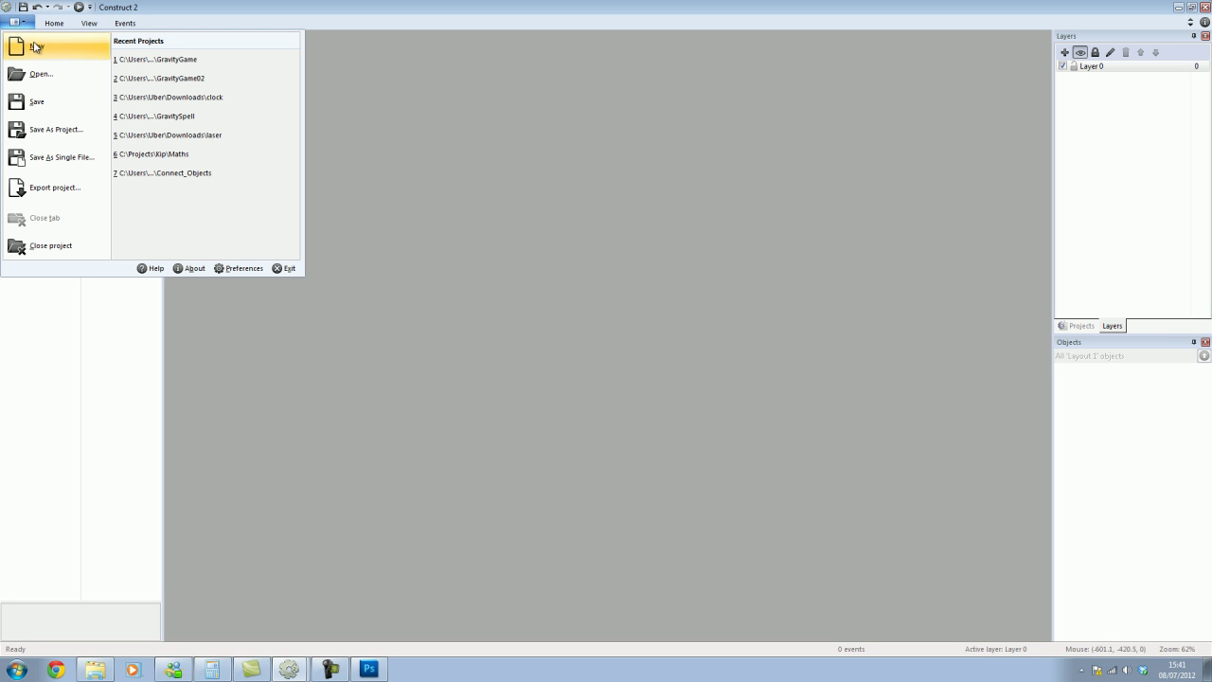
pyautogui.click(38, 47)
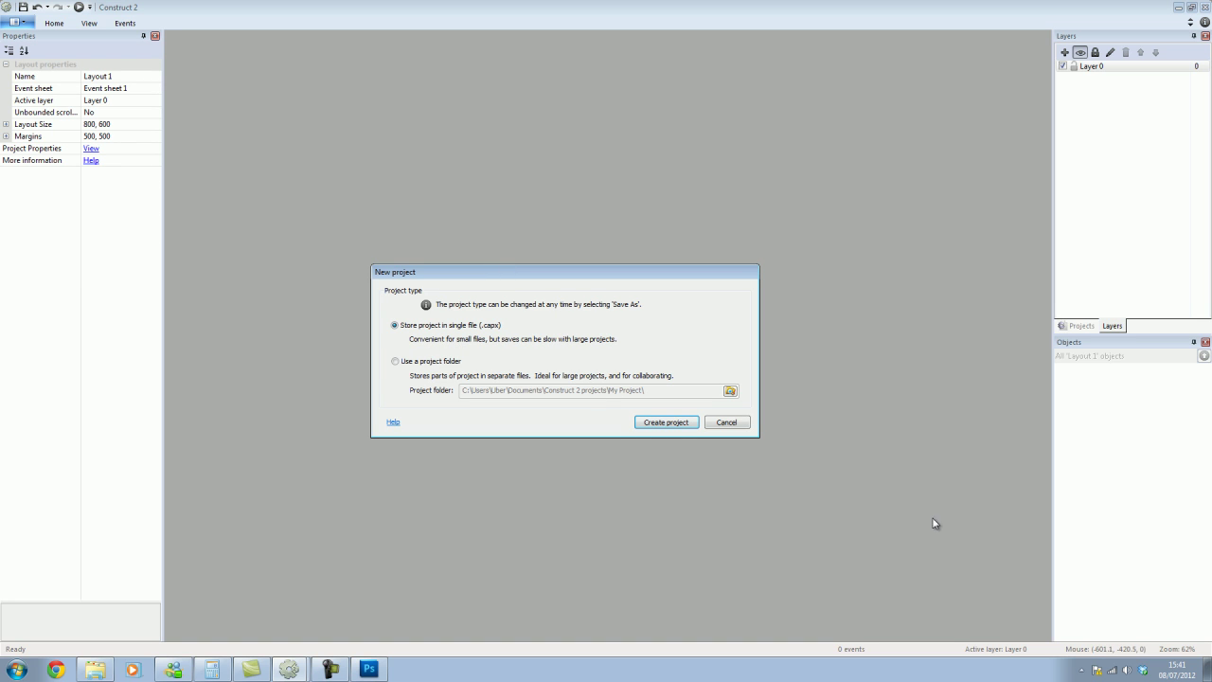
pyautogui.click(673, 425)
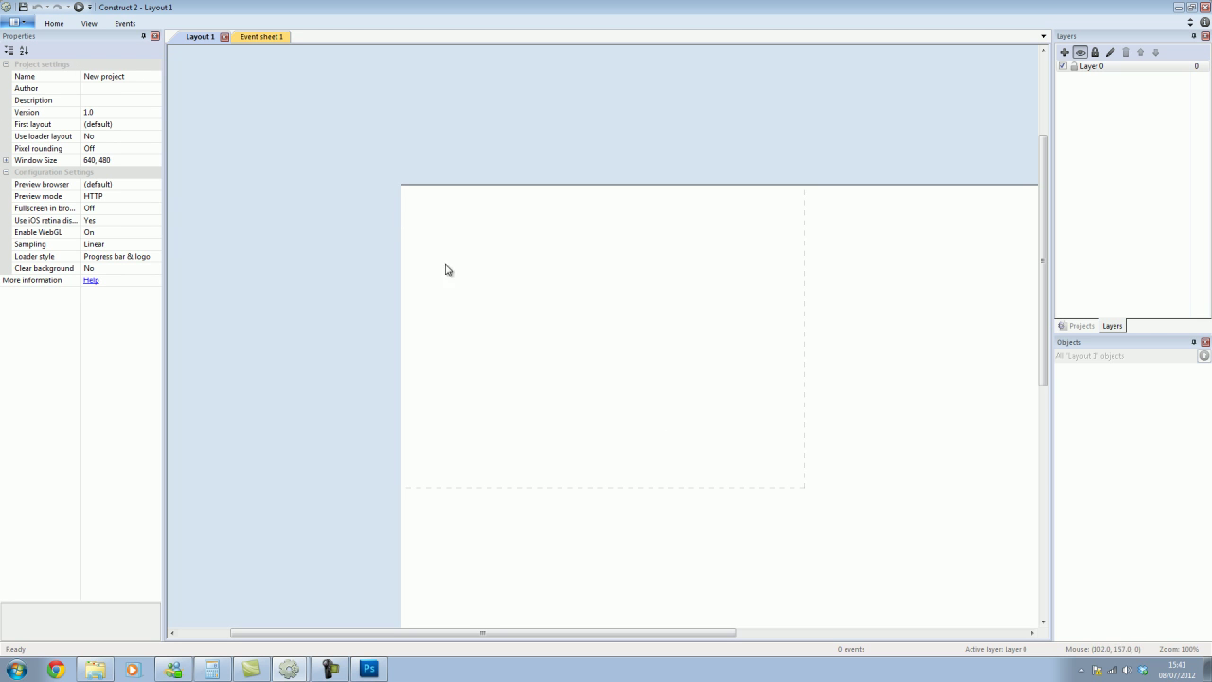
# Step: Set both the layout size and the project's window size to 1280, 720
pyautogui.click(382, 287)
pyautogui.scroll(-3, 403, 340)
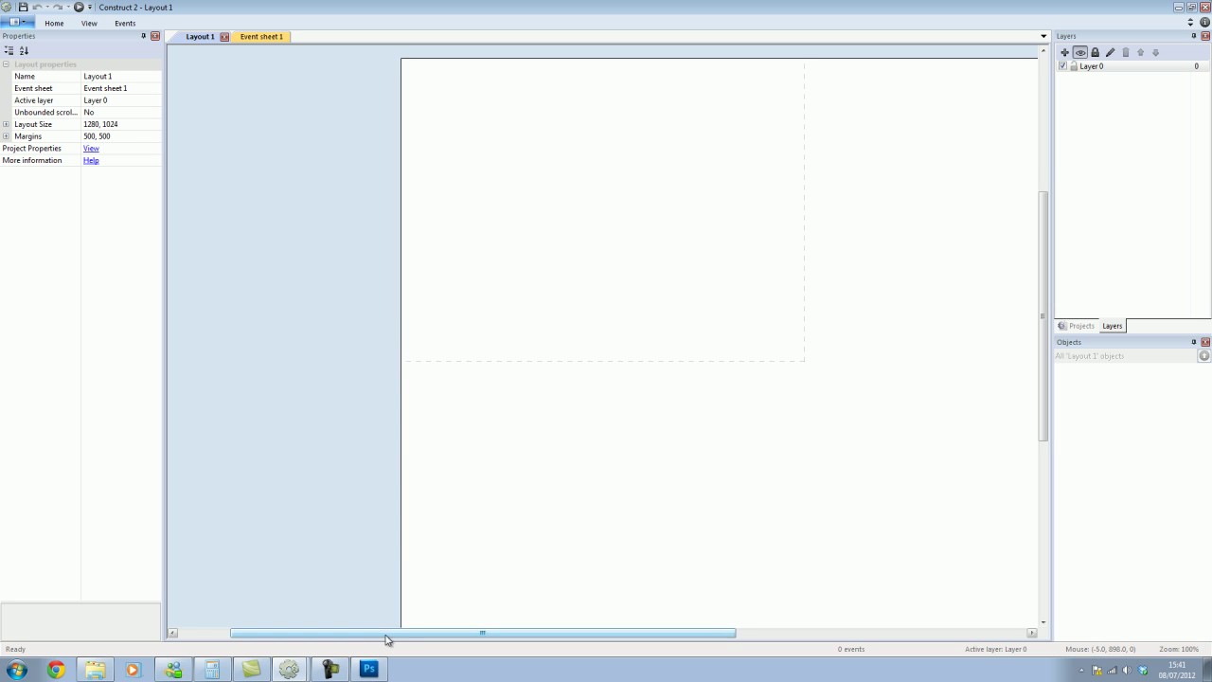
pyautogui.moveTo(387, 635)
pyautogui.mouseDown()
pyautogui.moveTo(485, 636)
pyautogui.moveTo(398, 638)
pyautogui.mouseUp()
pyautogui.scroll(3, 487, 524)
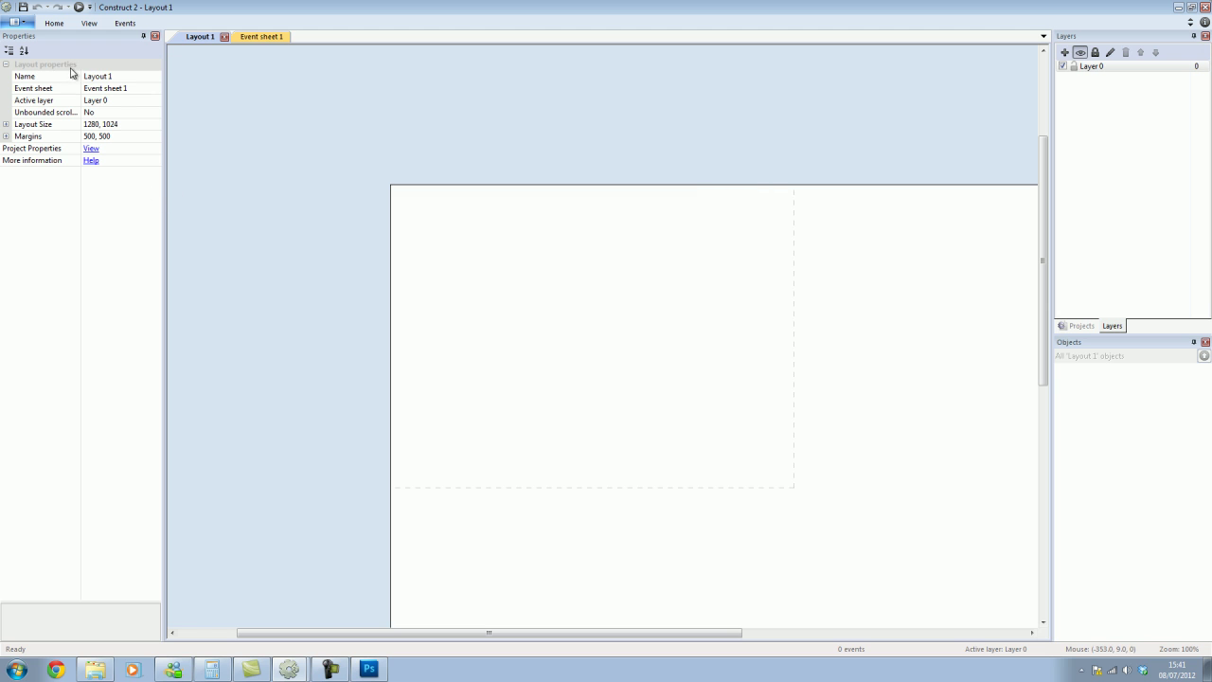
pyautogui.click(124, 126)
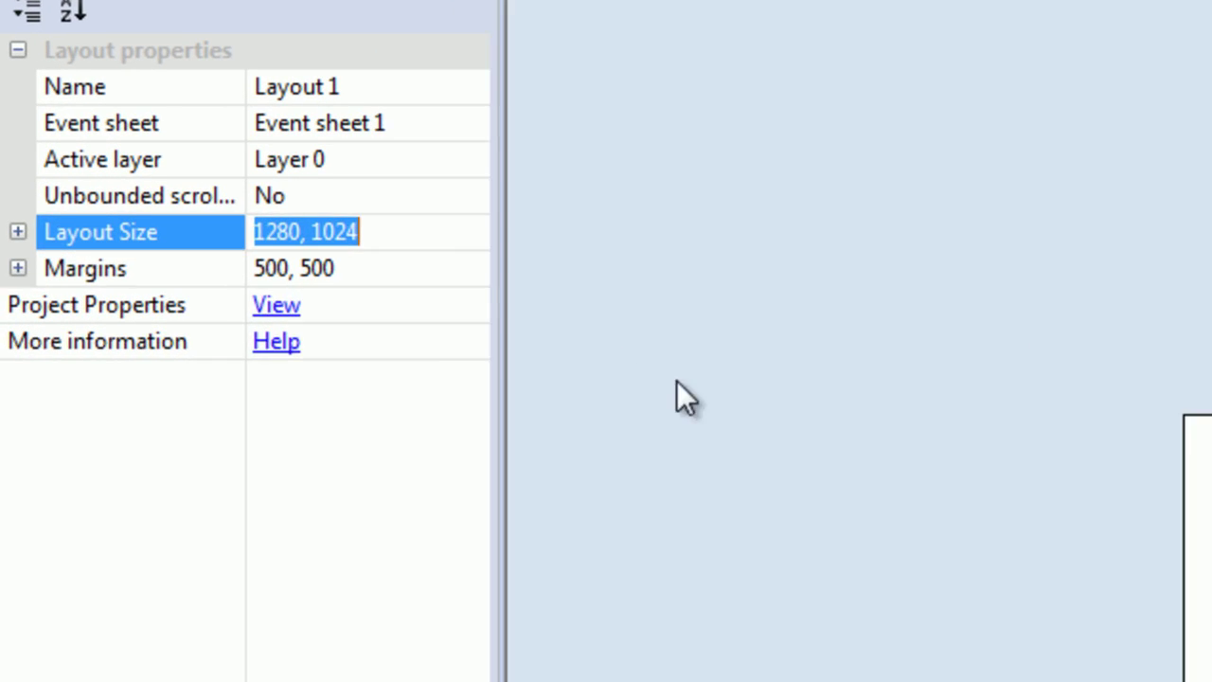
pyautogui.write('12')
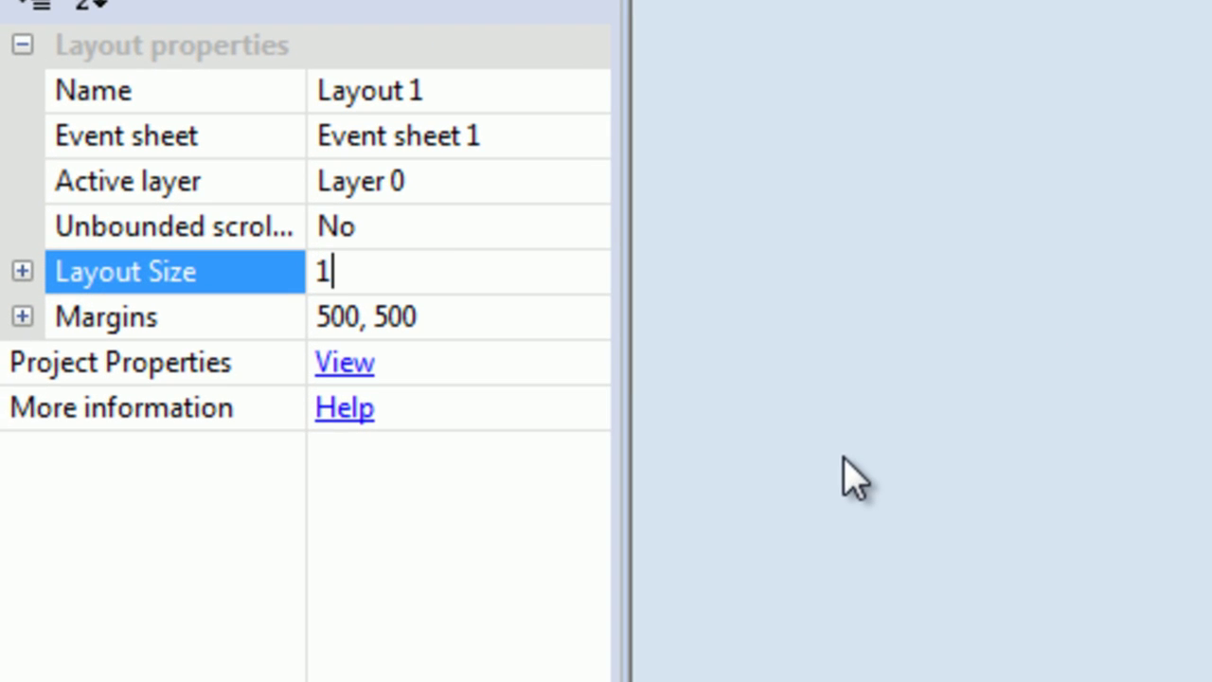
pyautogui.write('80')
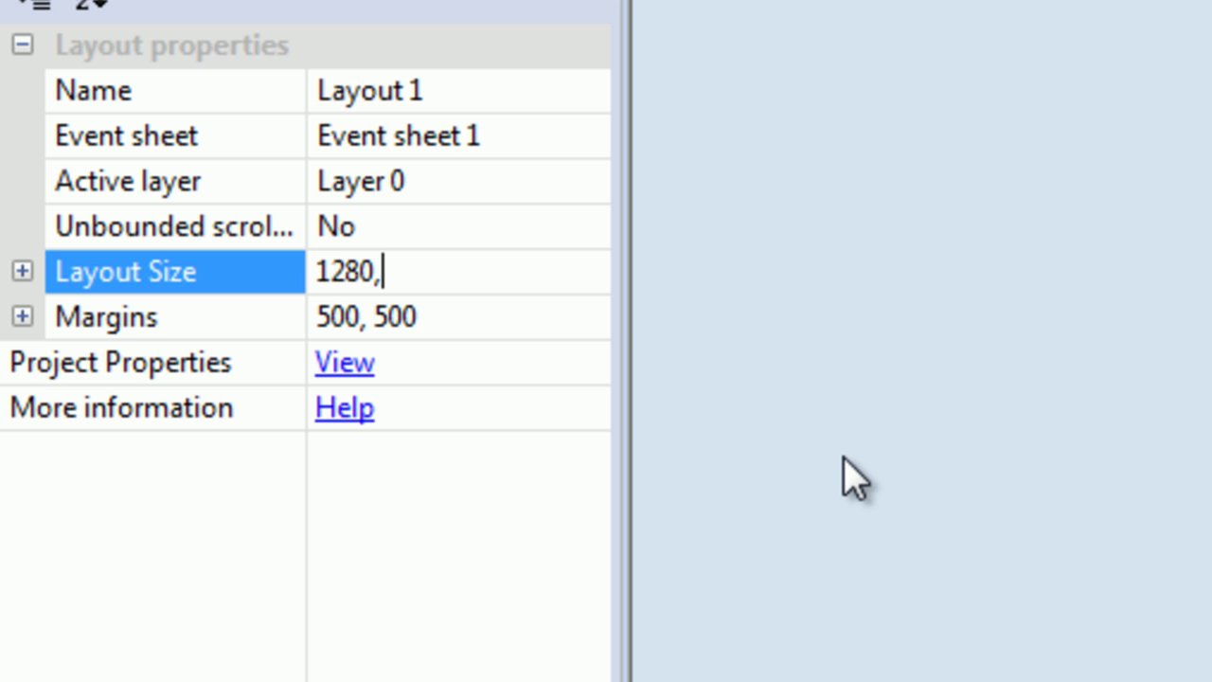
pyautogui.write(', 720')
pyautogui.press('Return')
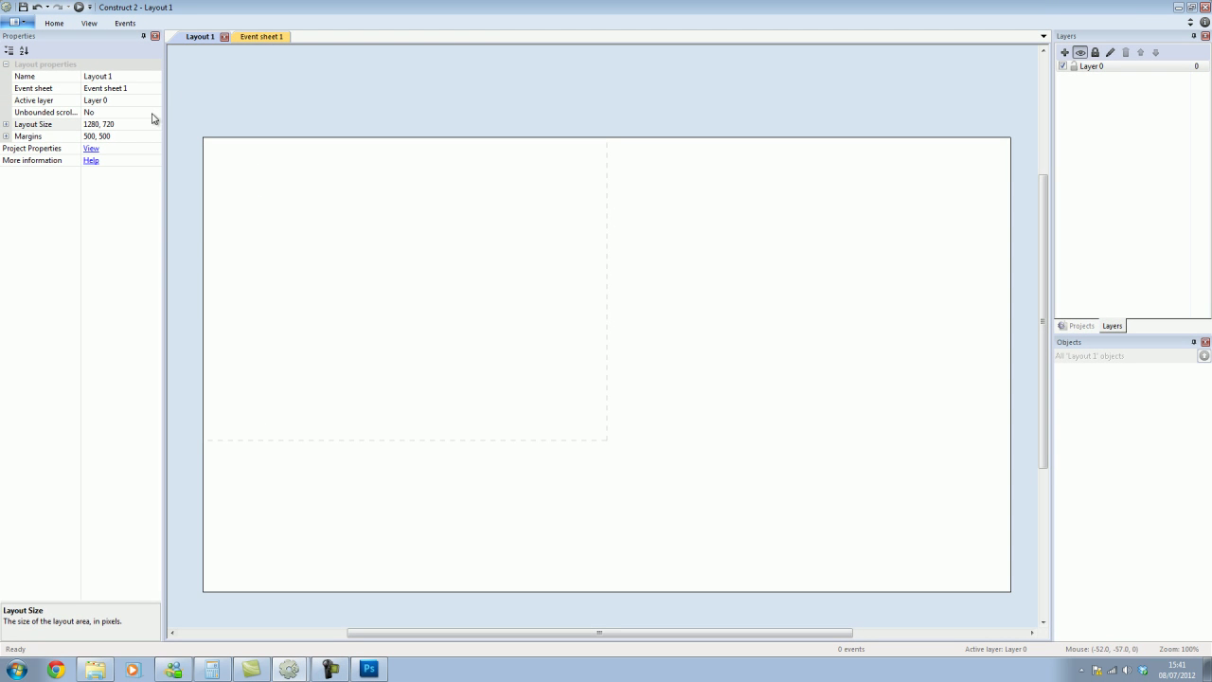
pyautogui.click(91, 149)
pyautogui.click(108, 161)
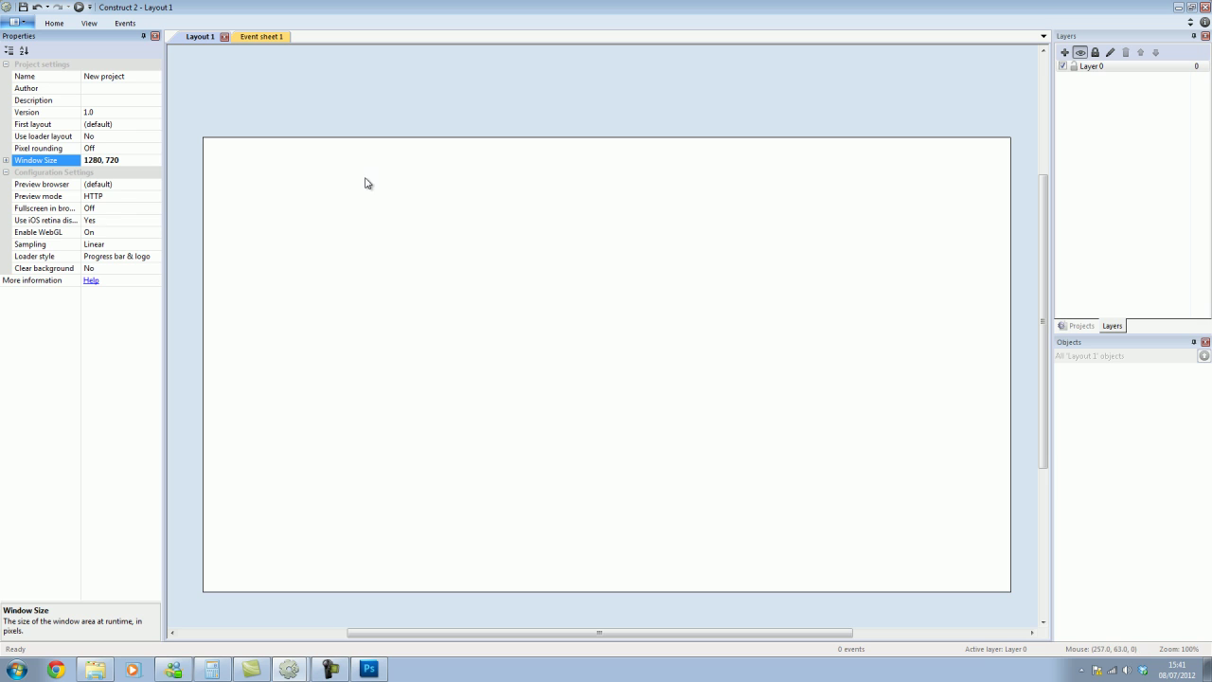
# Step: Insert a sprite using the Solid image and stretch it into a bar about 1295 by 32 along the layout's top edge
pyautogui.doubleClick(545, 352)
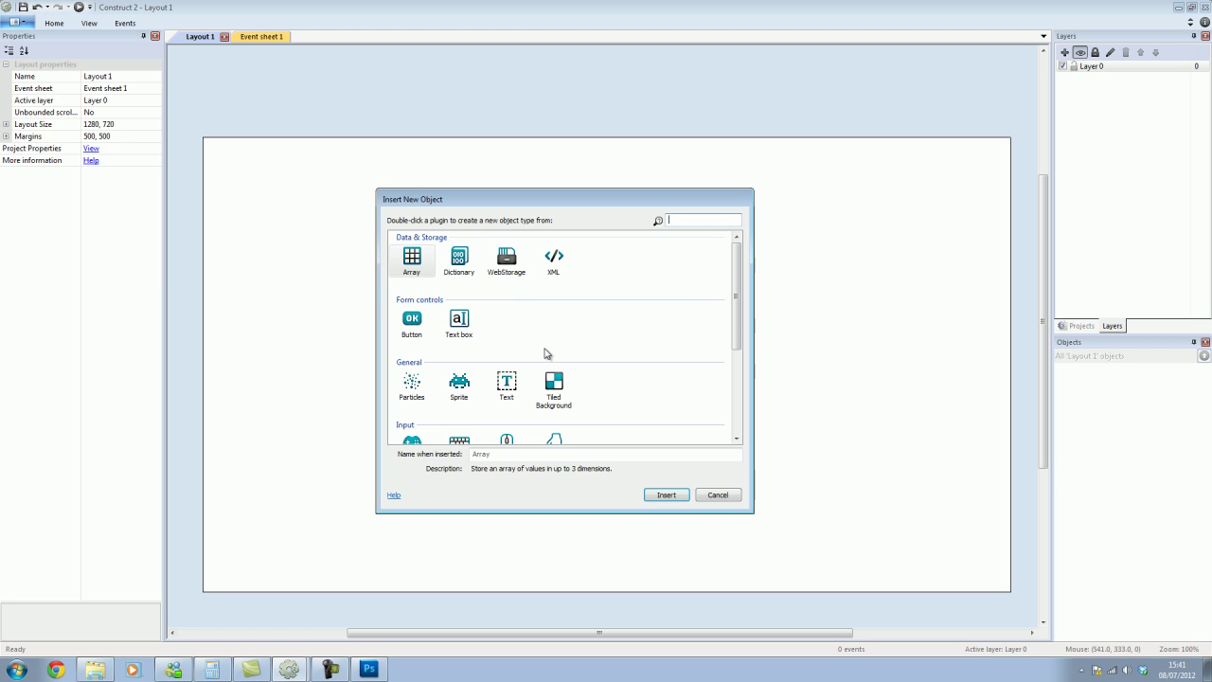
pyautogui.doubleClick(463, 395)
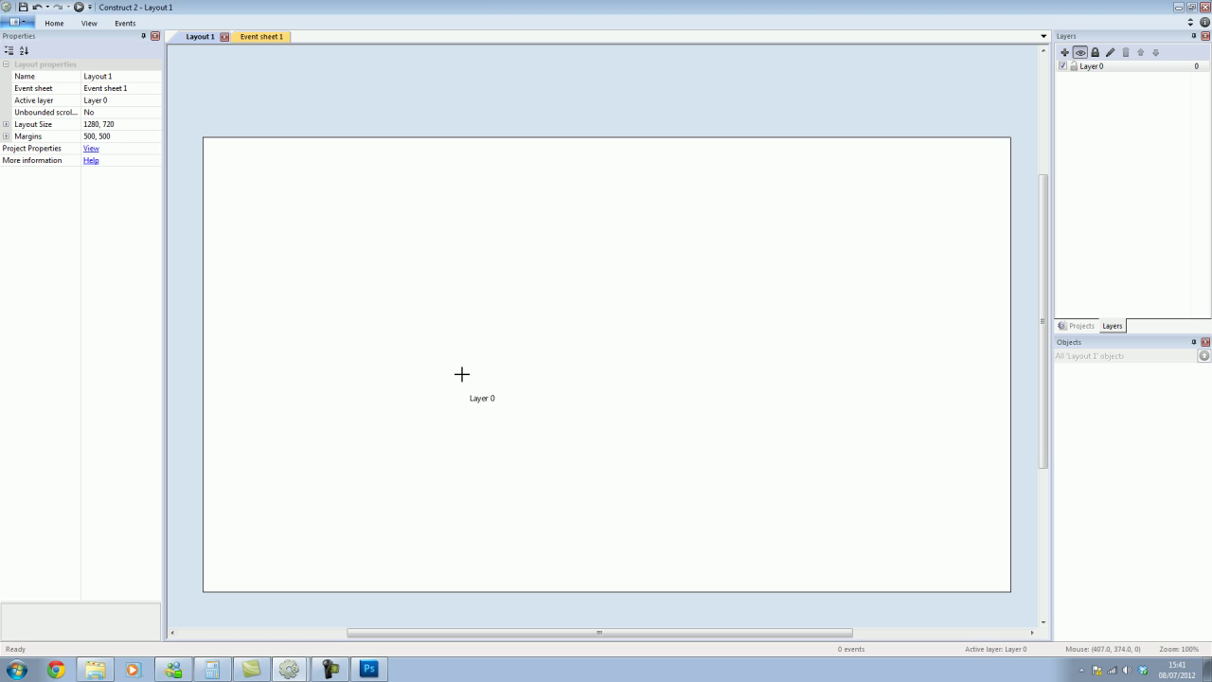
pyautogui.click(587, 275)
pyautogui.click(307, 100)
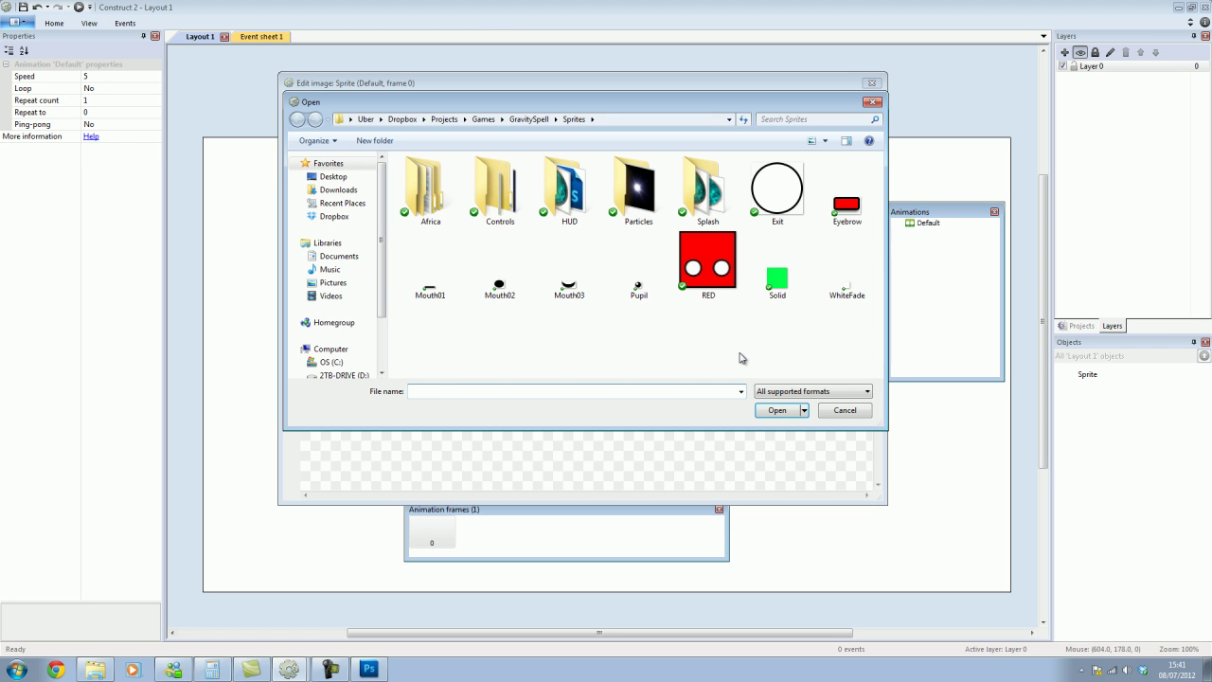
pyautogui.doubleClick(776, 277)
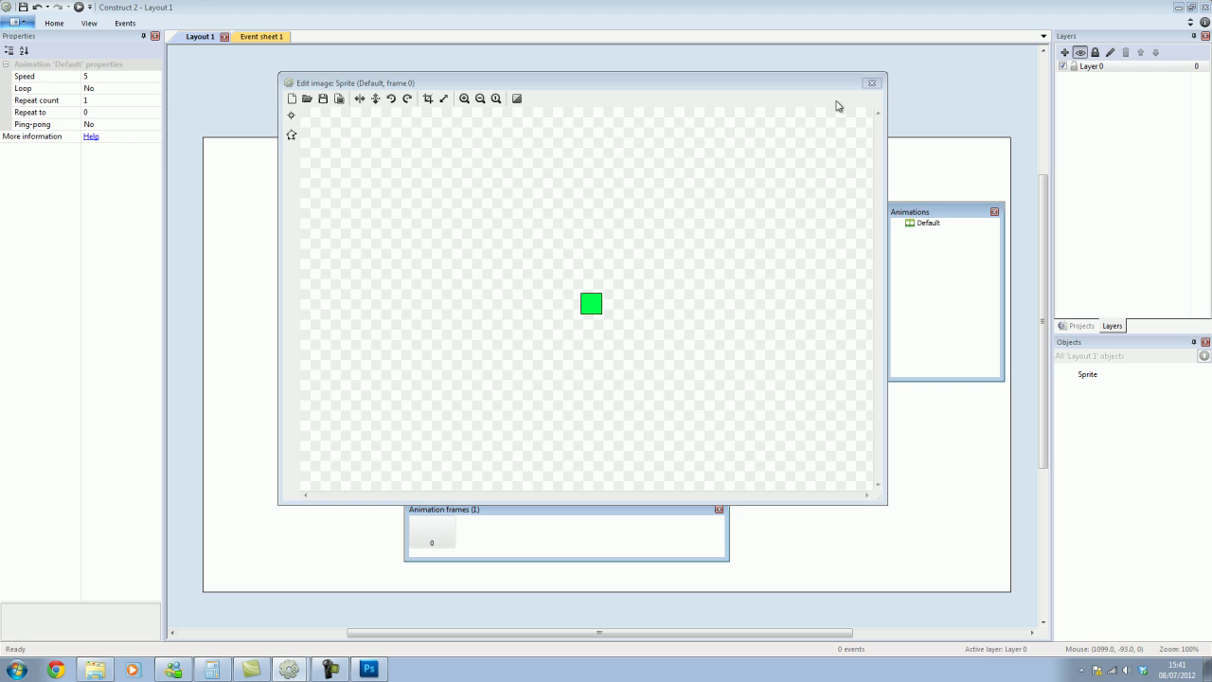
pyautogui.click(873, 83)
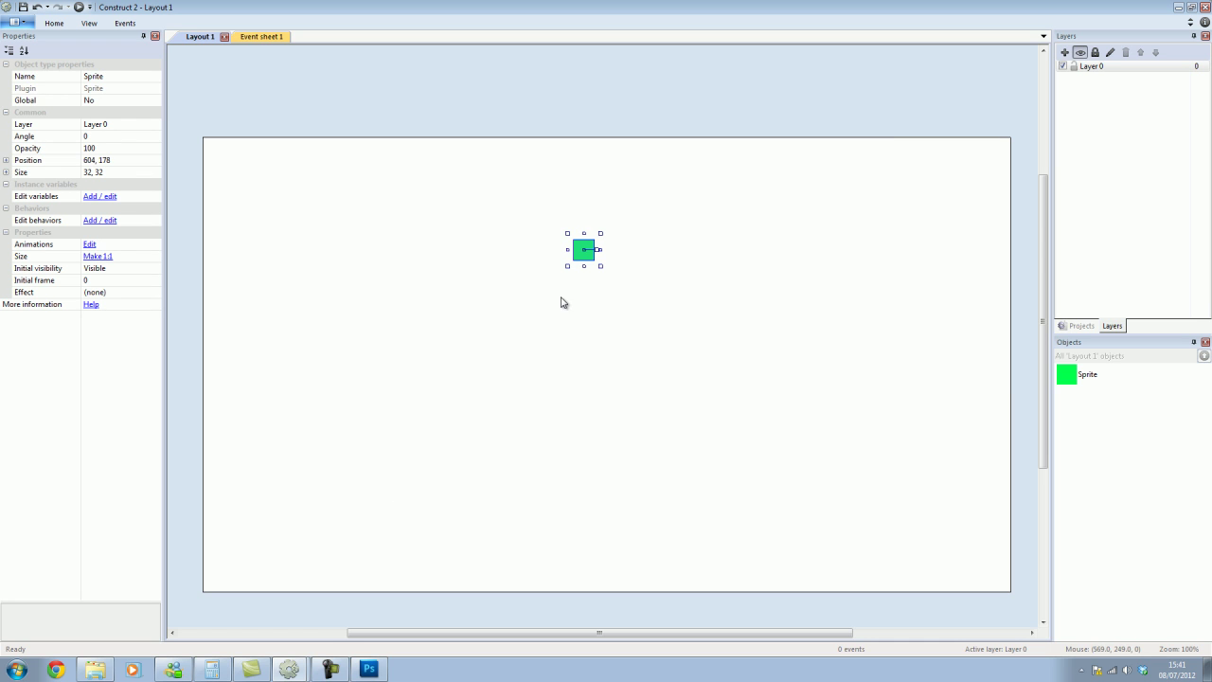
pyautogui.moveTo(593, 244); pyautogui.dragTo(1025, 180)
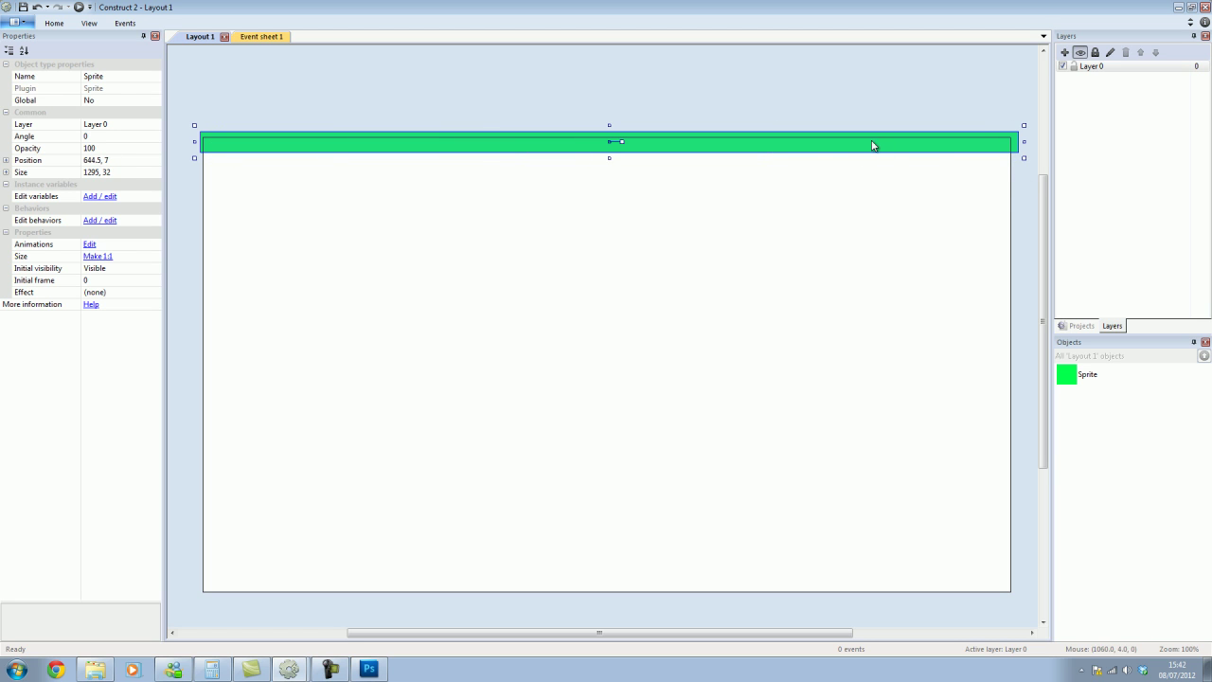
# Step: Add the Physics behavior to the green bar sprite
pyautogui.click(105, 221)
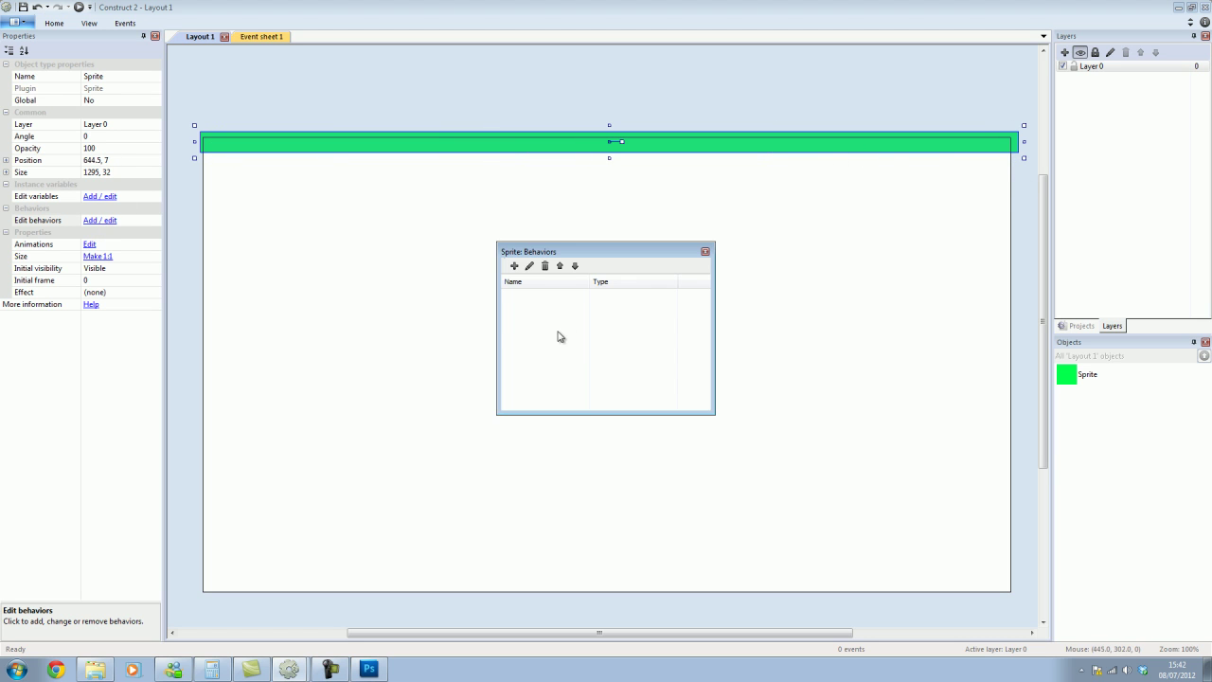
pyautogui.click(513, 268)
pyautogui.scroll(-3, 663, 341)
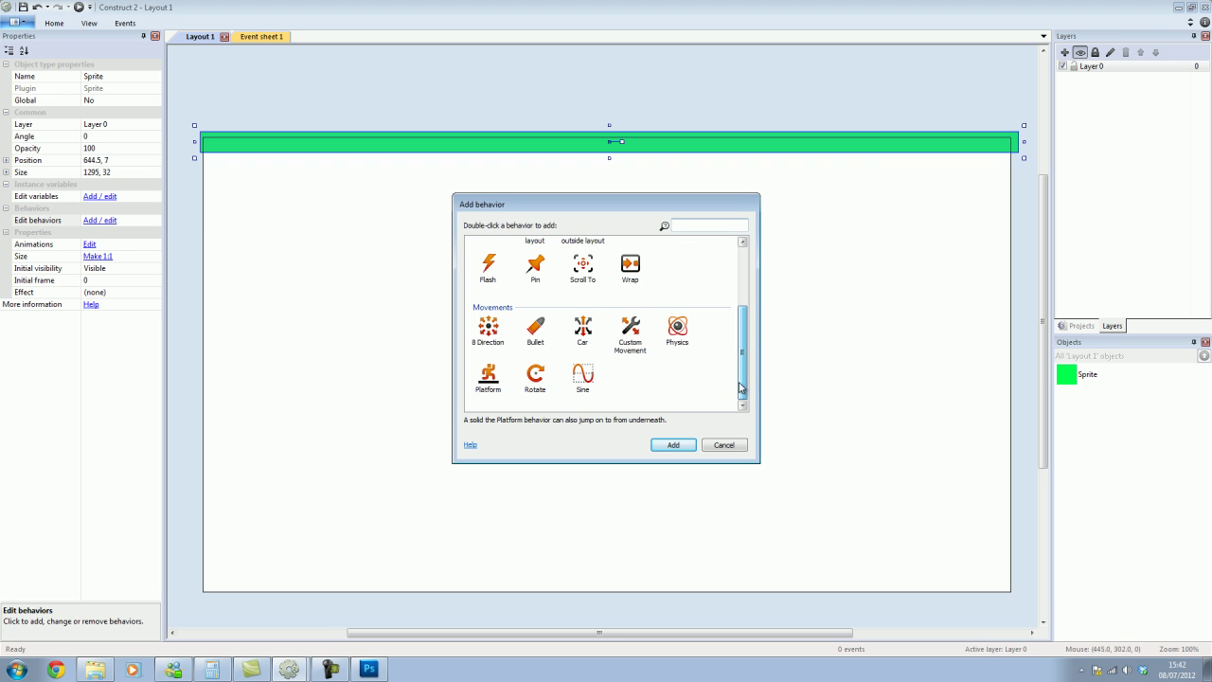
pyautogui.doubleClick(678, 327)
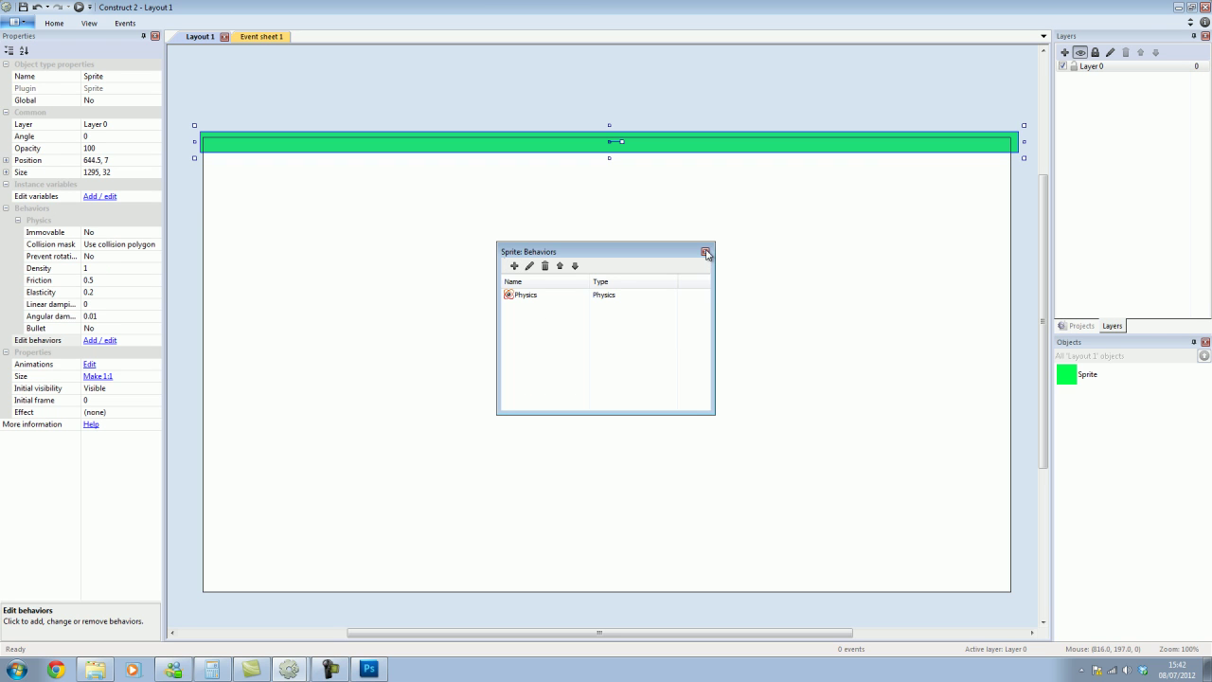
pyautogui.click(704, 251)
# Step: Run a preview of the layout to check how the bar moves under physics, and close it
pyautogui.click(572, 307)
pyautogui.click(79, 7)
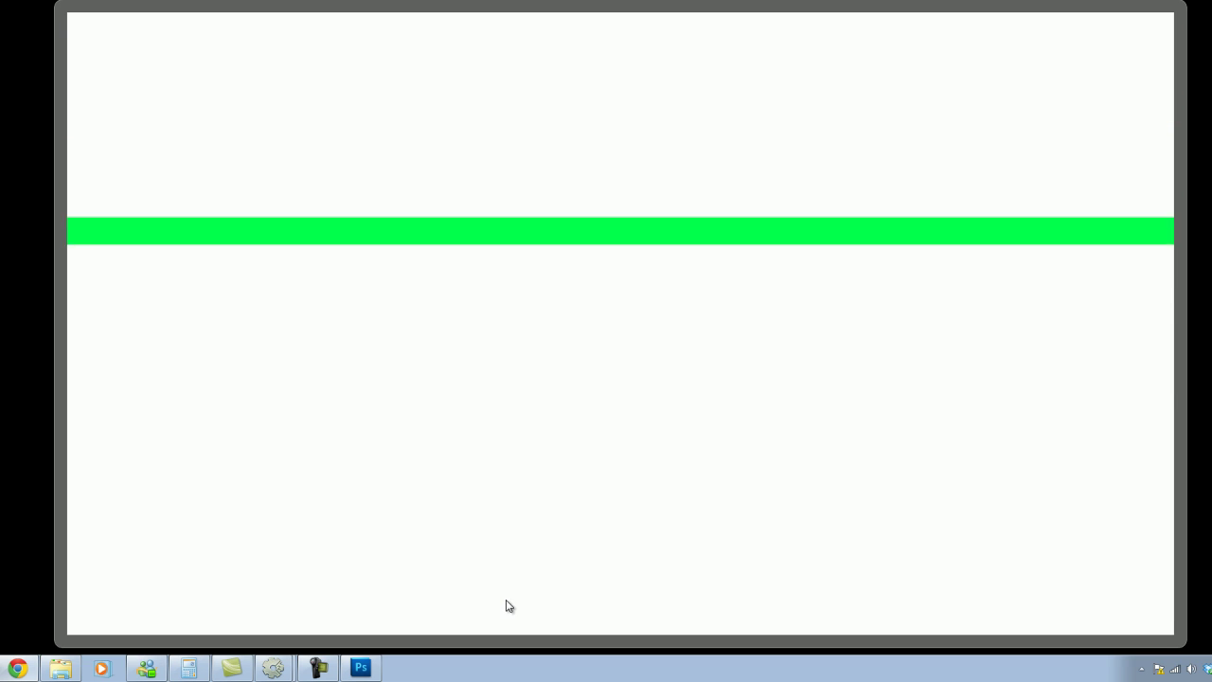
pyautogui.click(142, 8)
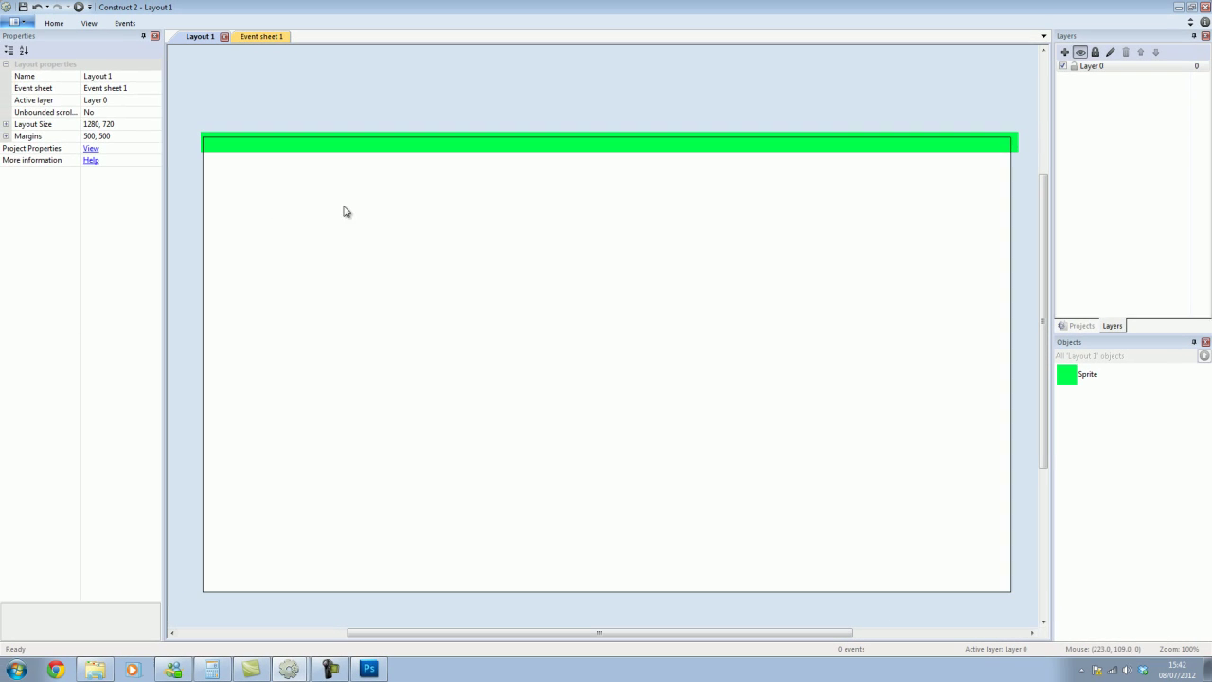
# Step: Try the Bounding box collision mask on the bar and switch it back to Use collision polygon
pyautogui.click(333, 149)
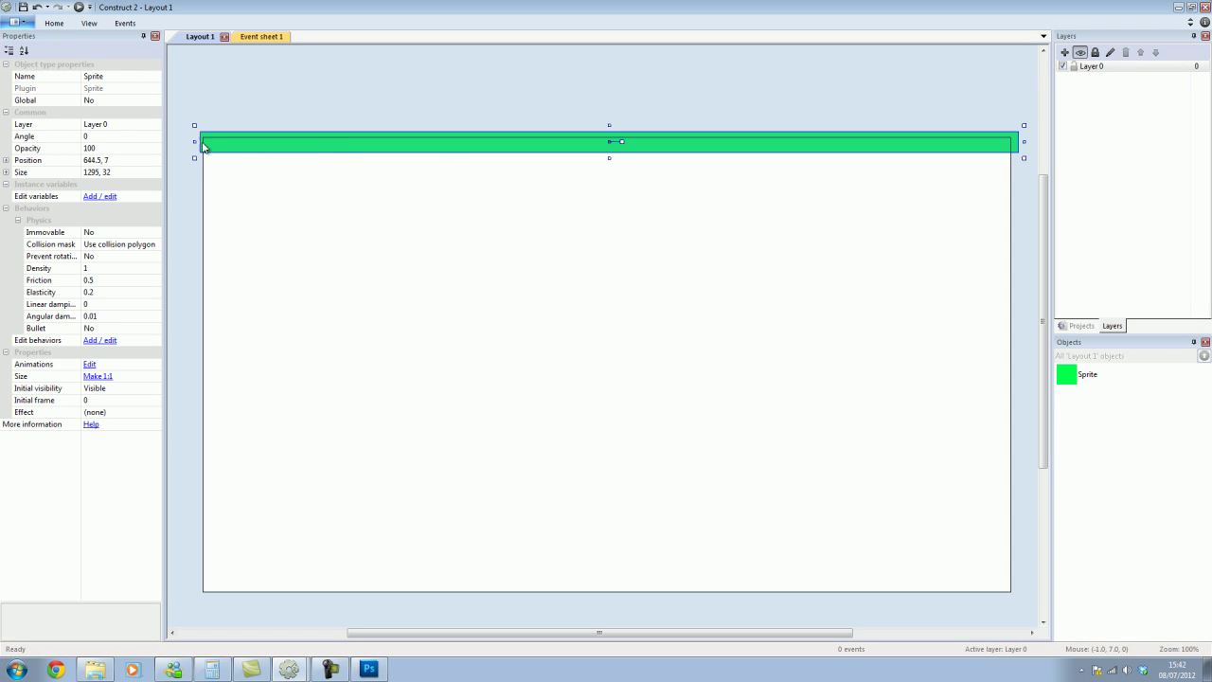
pyautogui.click(139, 245)
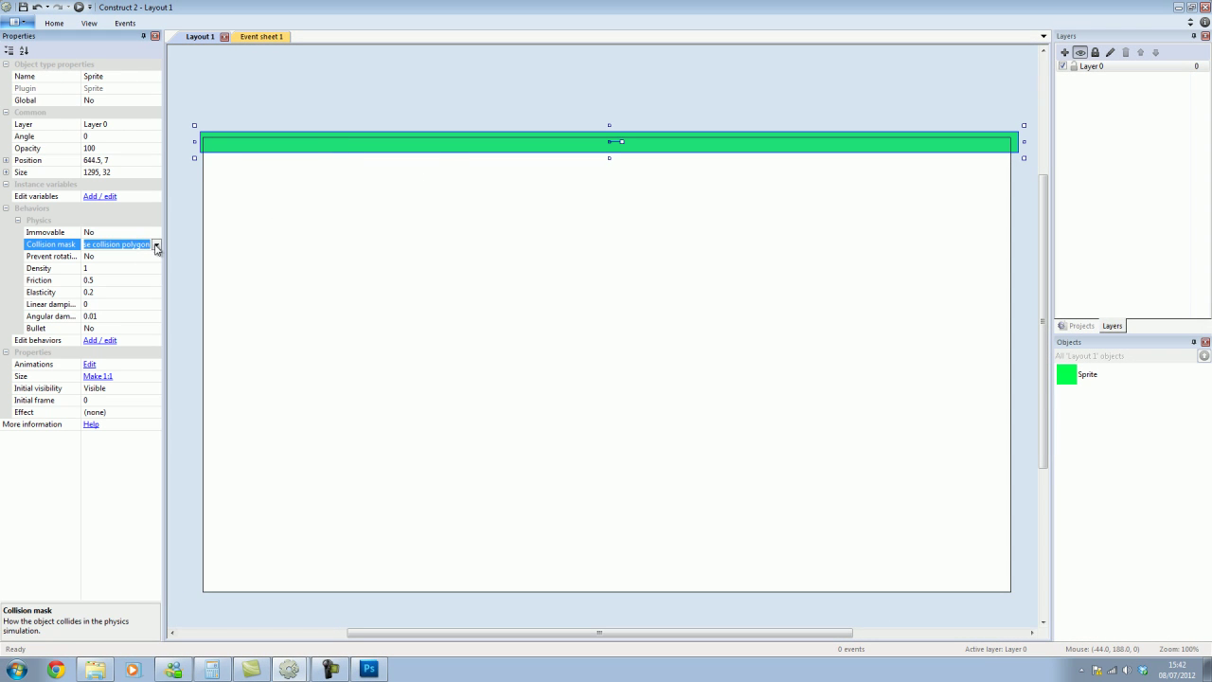
pyautogui.click(157, 245)
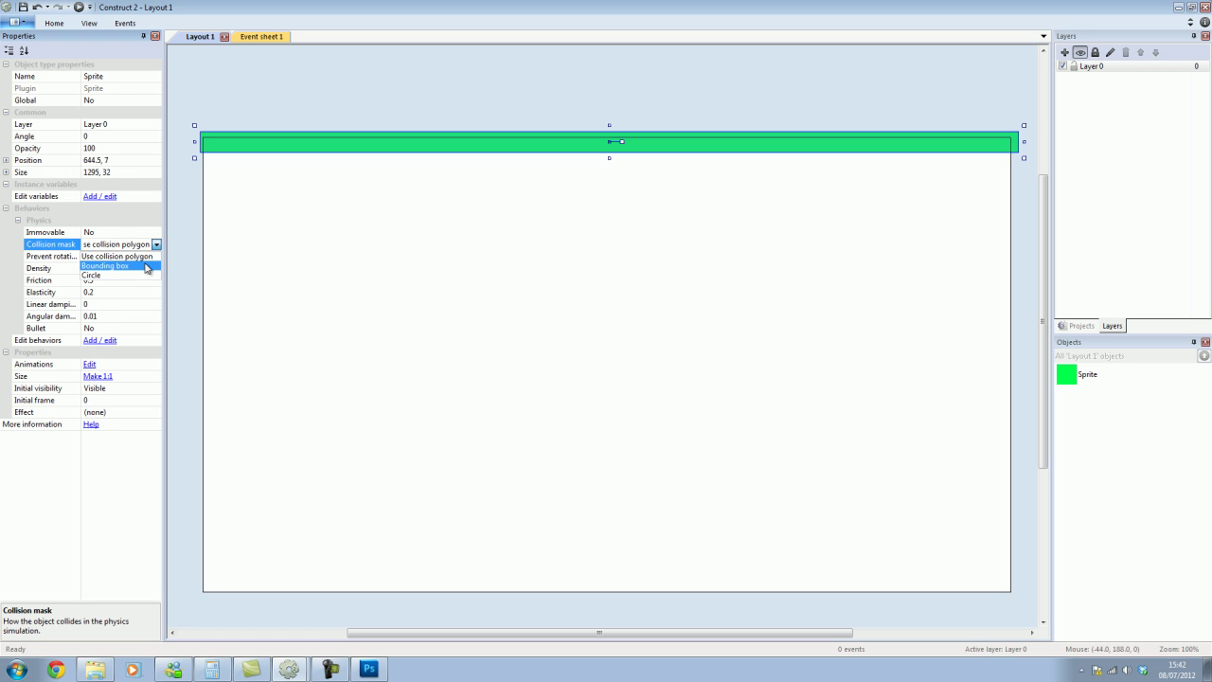
pyautogui.click(147, 266)
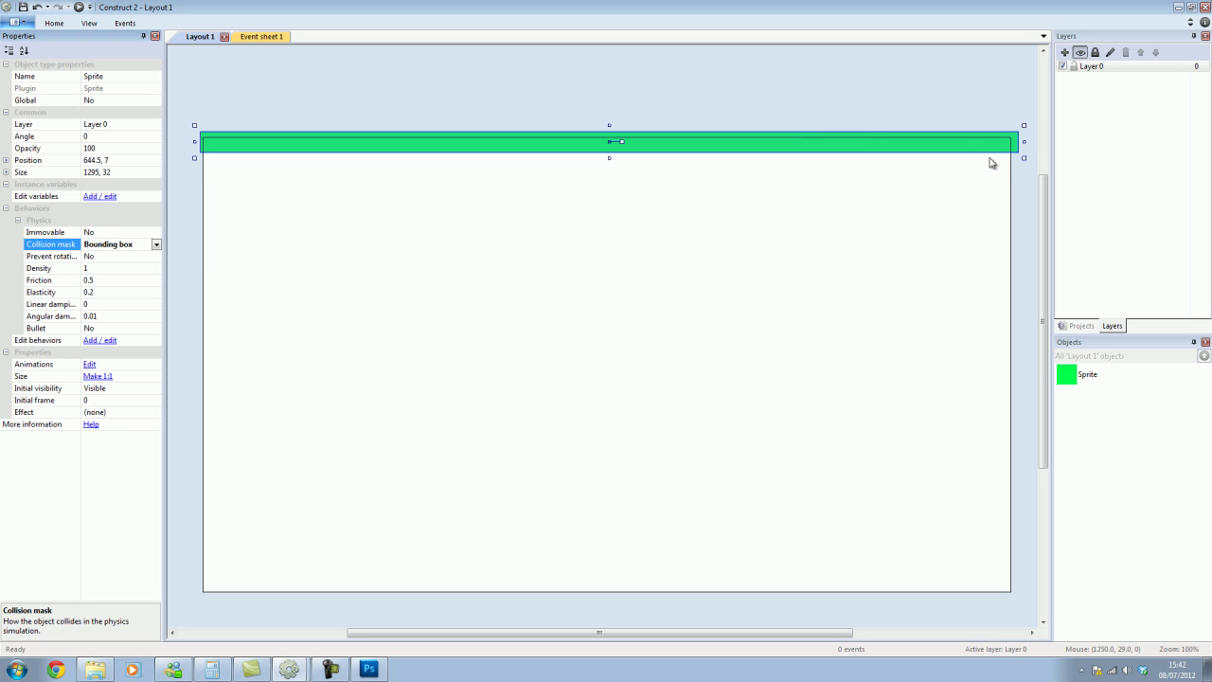
pyautogui.click(156, 244)
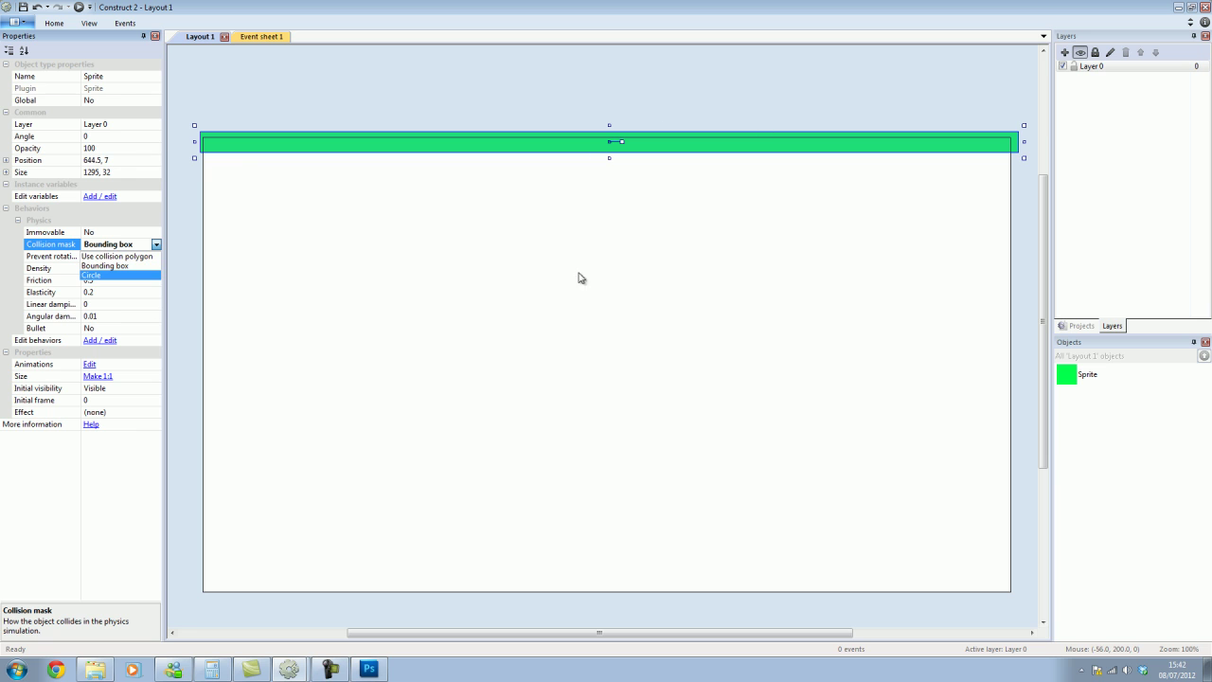
pyautogui.click(134, 257)
# Step: Examine the sprite's collision polygon in the image editor
pyautogui.doubleClick(420, 155)
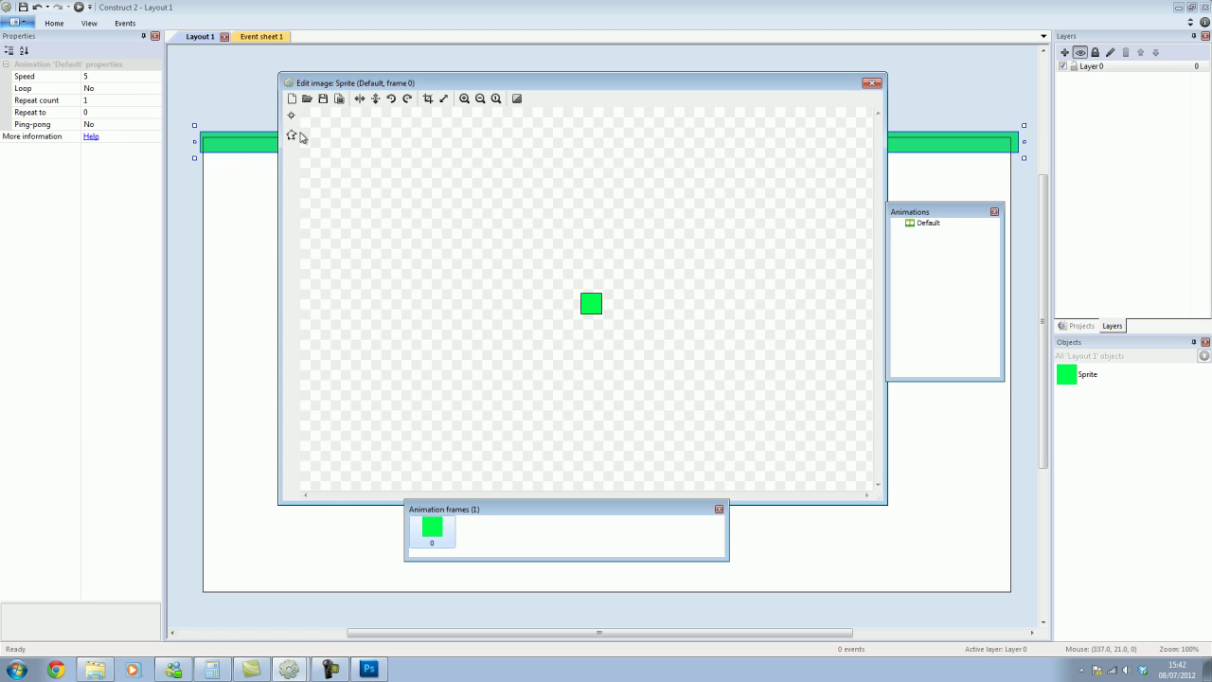
pyautogui.click(293, 135)
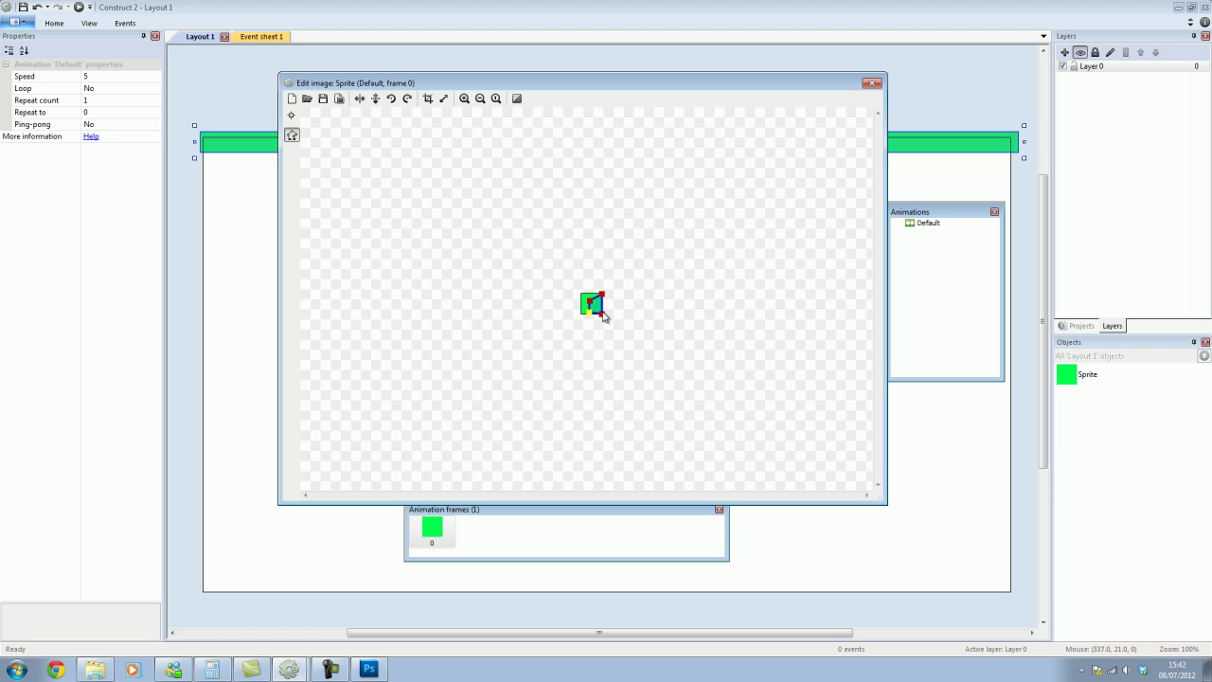
pyautogui.click(871, 84)
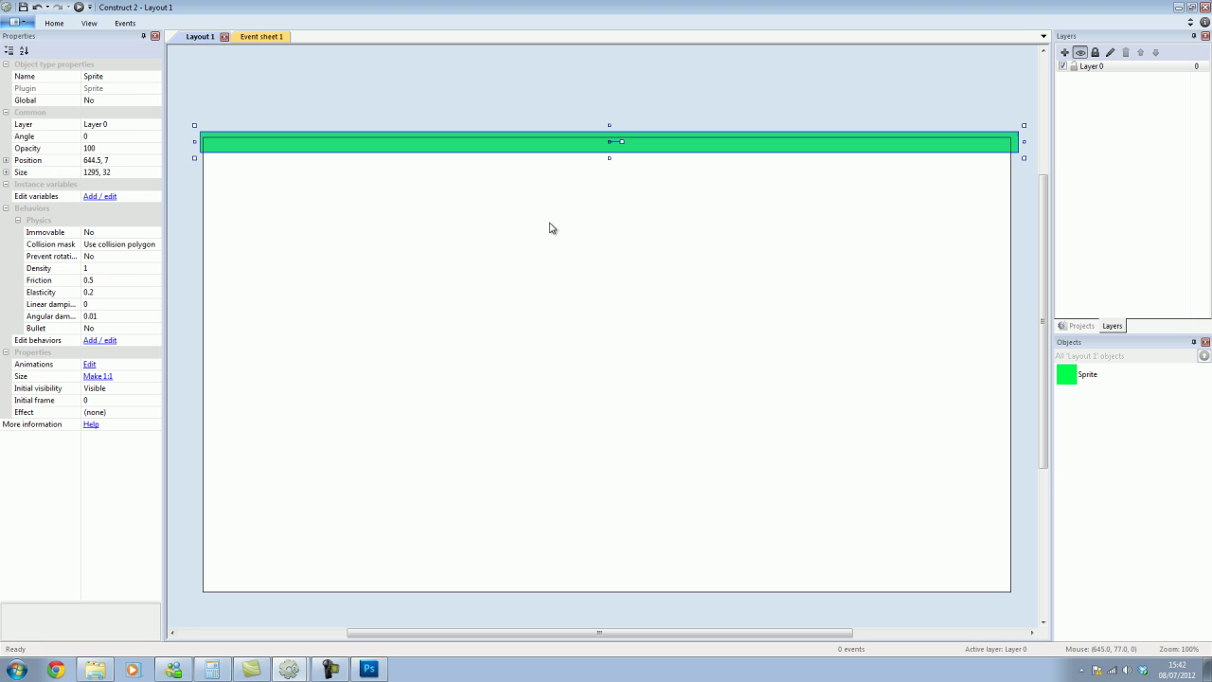
# Step: Set the bar's physics collision mask to Bounding box and Immovable to Yes
pyautogui.click(125, 246)
pyautogui.click(156, 244)
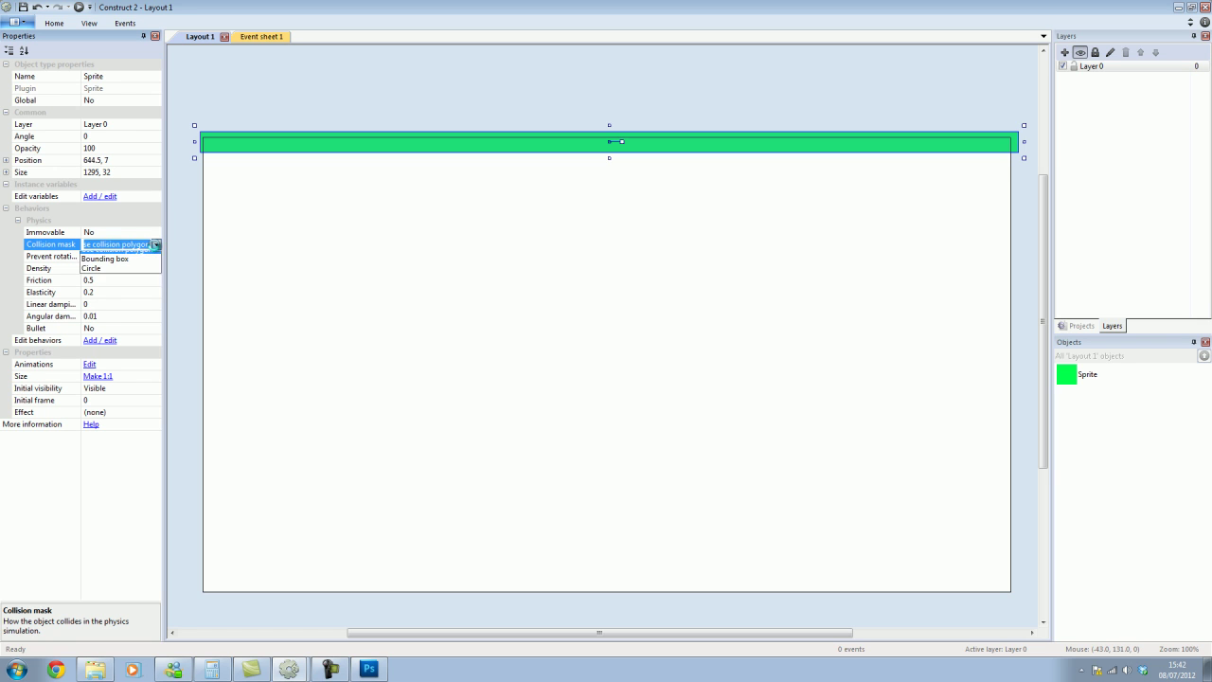
pyautogui.click(132, 266)
pyautogui.click(110, 235)
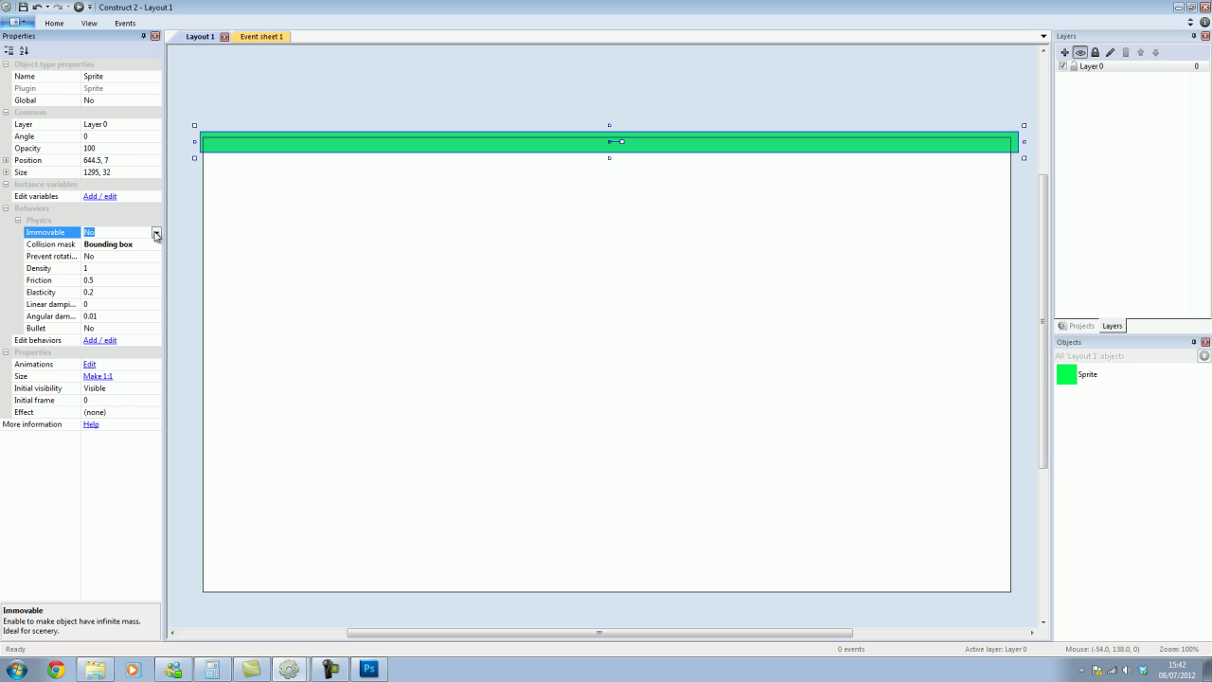
pyautogui.click(156, 235)
pyautogui.click(132, 246)
pyautogui.click(349, 271)
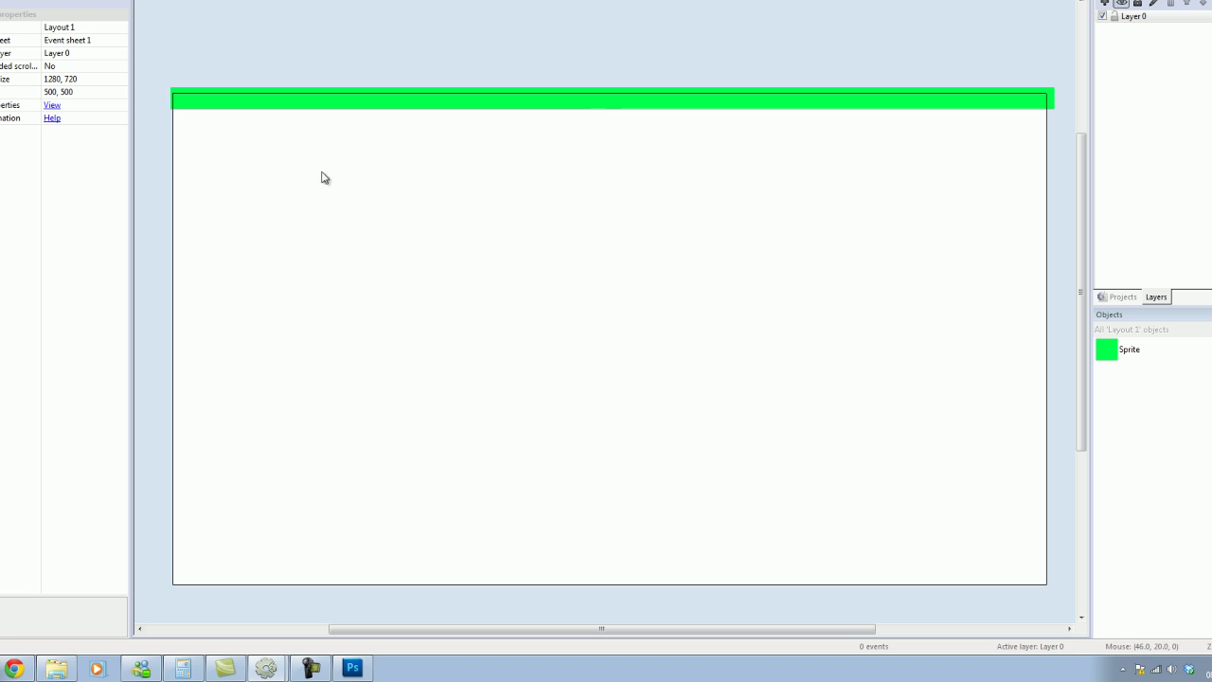
# Step: Copy the top bar and place the duplicate along the layout's bottom edge
pyautogui.click(596, 96)
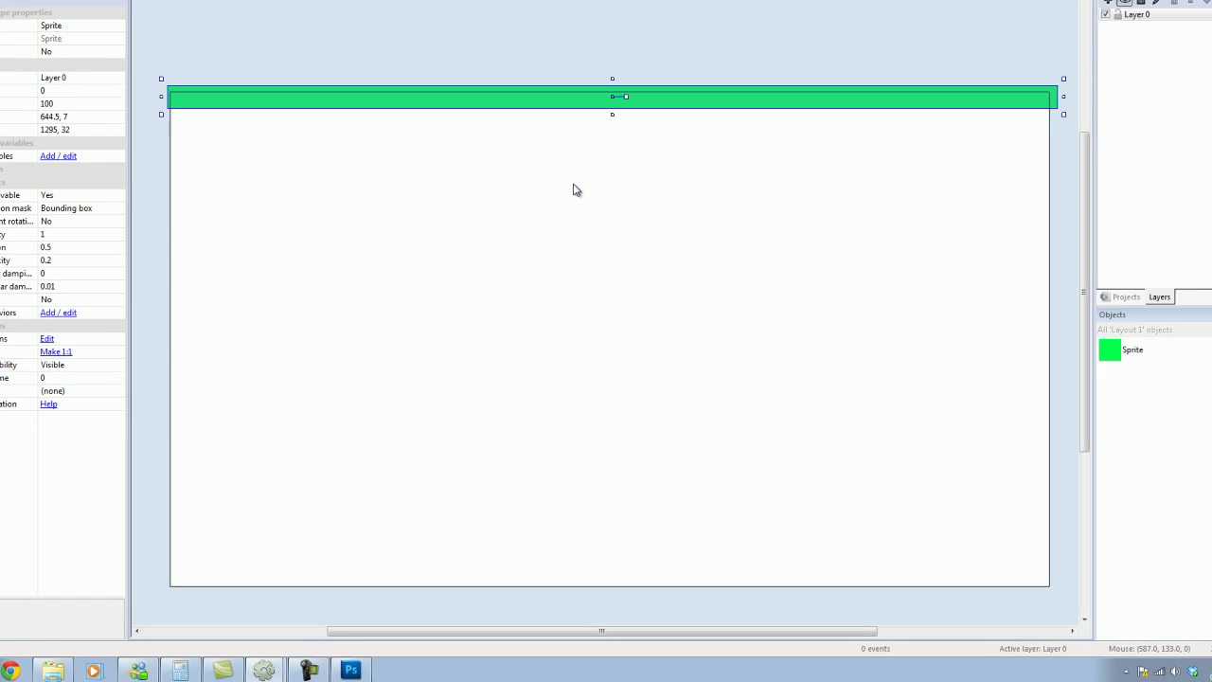
pyautogui.hotkey('ctrl', 'c')
pyautogui.hotkey('ctrl', 'v')
pyautogui.click(551, 216)
pyautogui.moveTo(594, 216); pyautogui.dragTo(695, 530)
pyautogui.moveTo(729, 608); pyautogui.dragTo(668, 666)
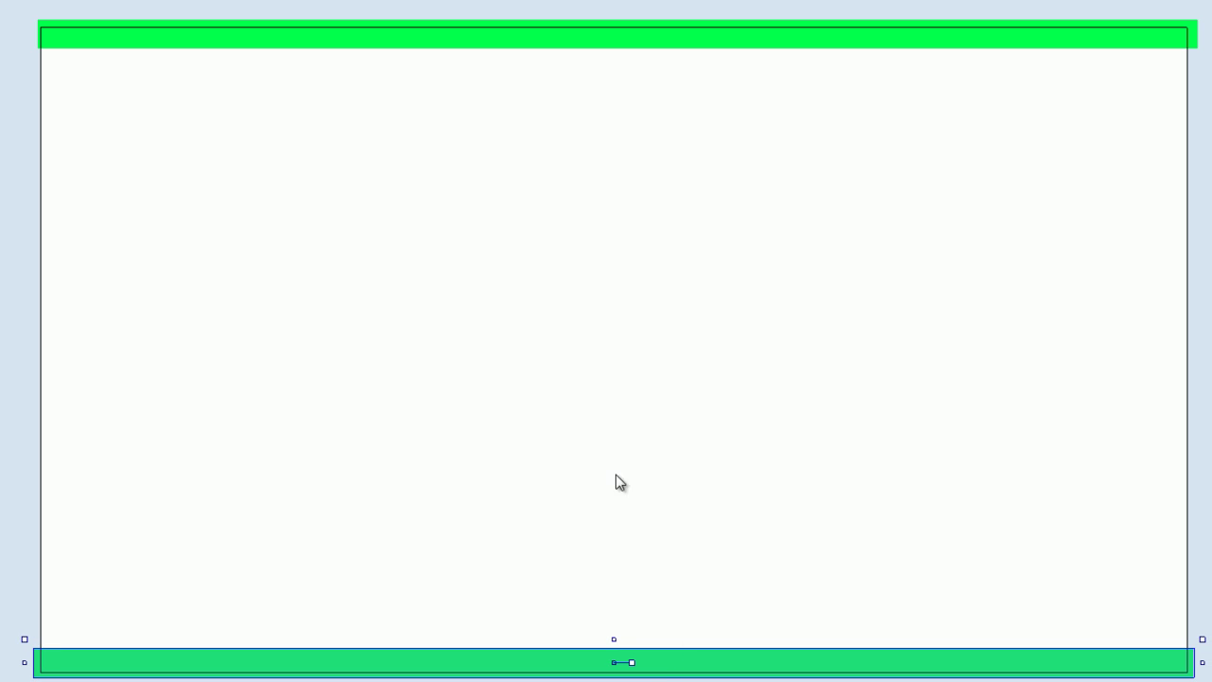
# Step: Paste further copies of the bar as vertical walls along the layout's left and right edges
pyautogui.hotkey('ctrl', 'v')
pyautogui.click(460, 303)
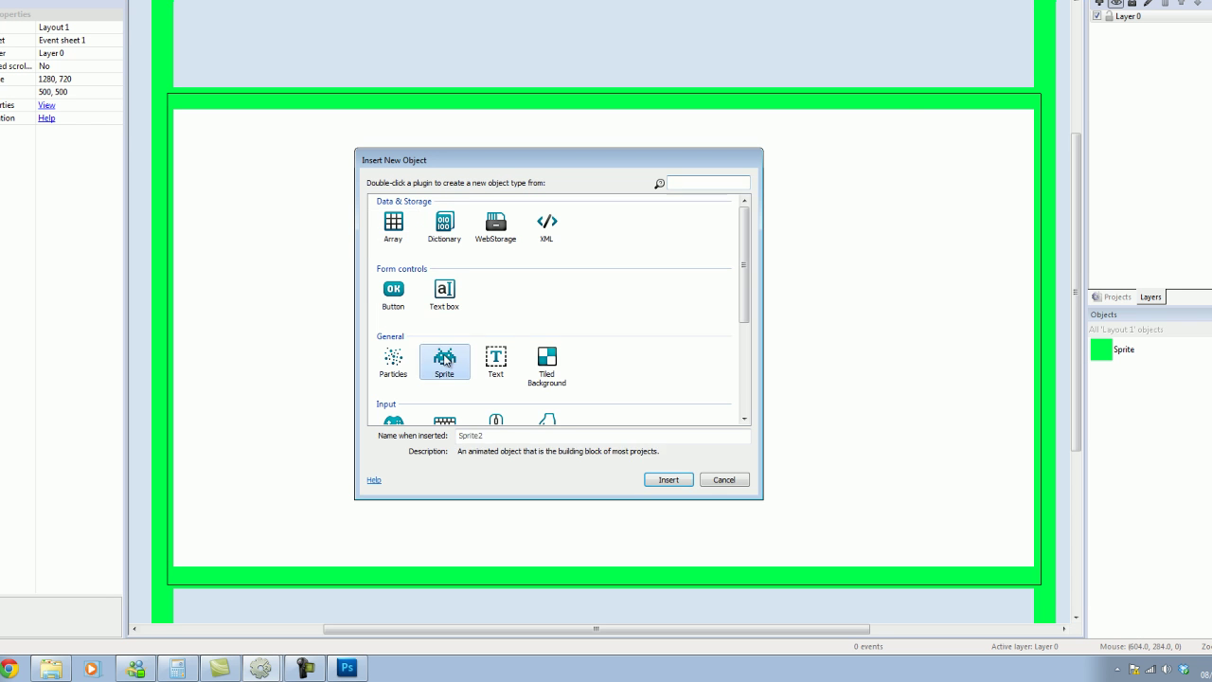
# Step: Insert a second Sprite object using the RED image and place it near the middle of the layout
pyautogui.doubleClick(444, 357)
pyautogui.click(677, 246)
pyautogui.click(288, 52)
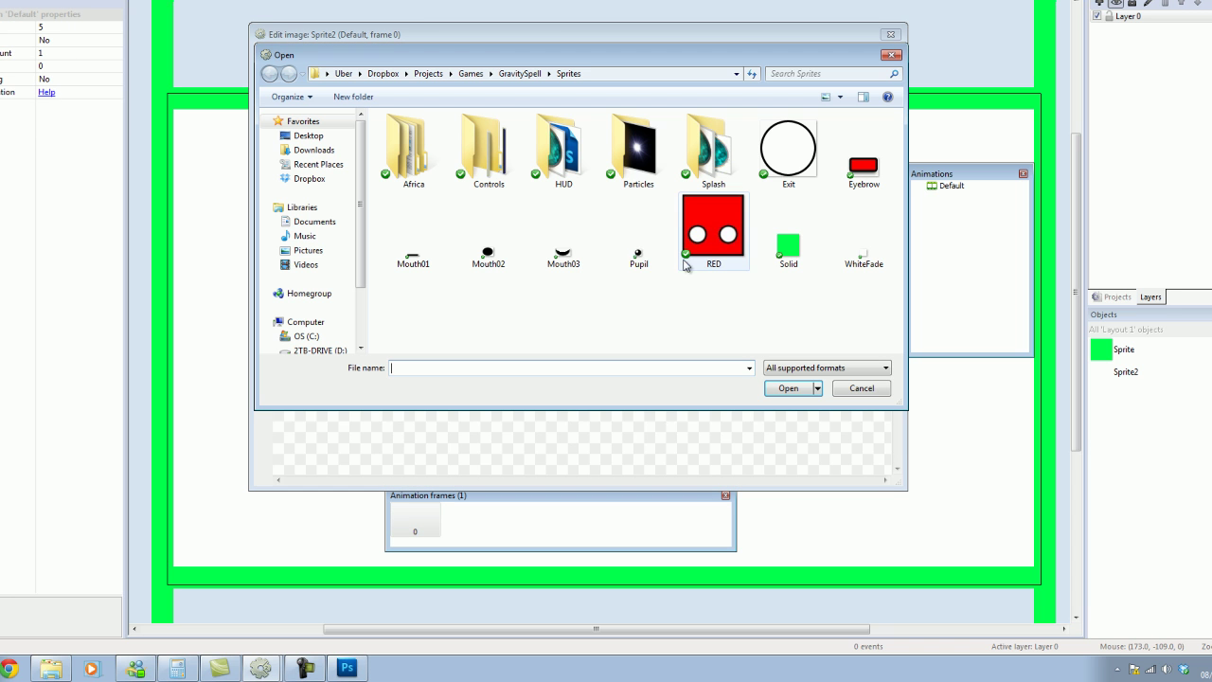
pyautogui.doubleClick(701, 232)
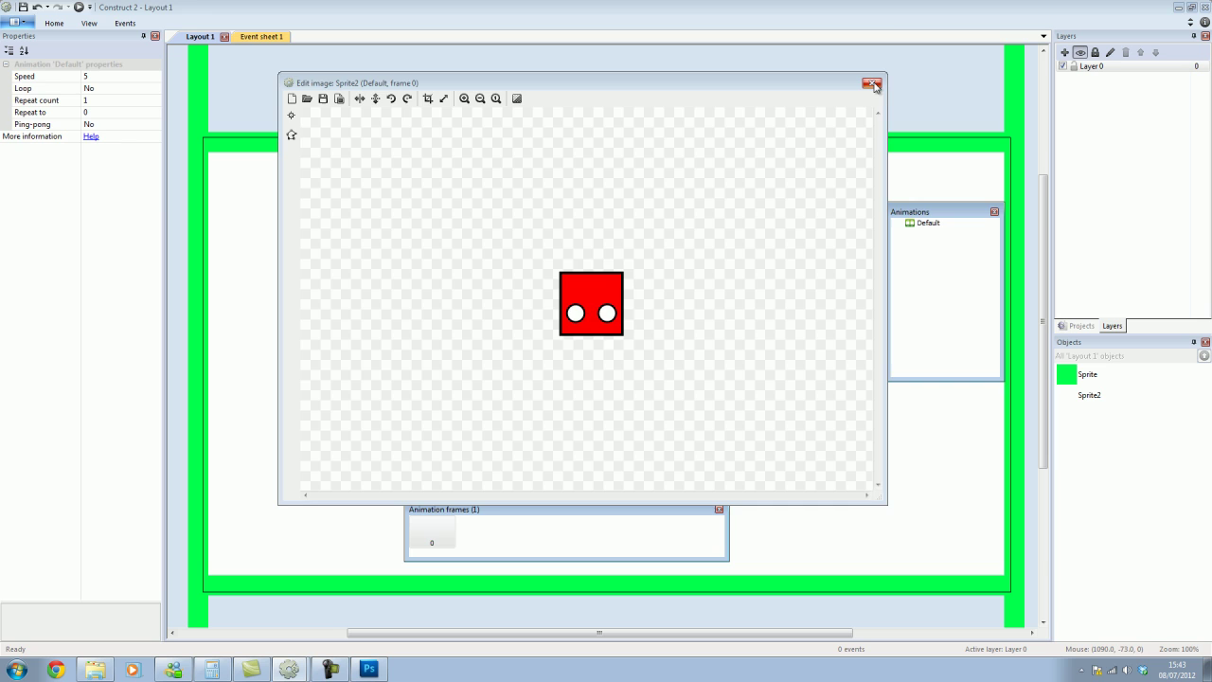
pyautogui.click(874, 85)
pyautogui.click(692, 324)
pyautogui.moveTo(688, 300); pyautogui.dragTo(565, 359)
pyautogui.click(631, 373)
pyautogui.click(571, 319)
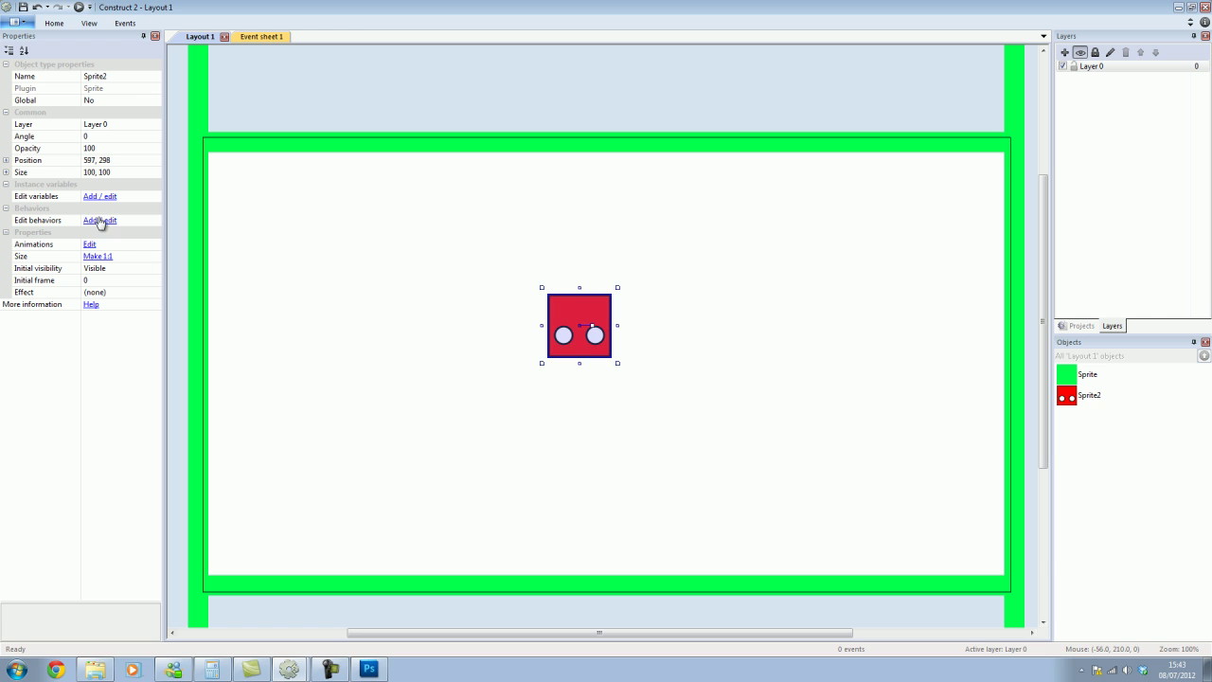
# Step: Add the Physics behavior to the red sprite
pyautogui.click(100, 220)
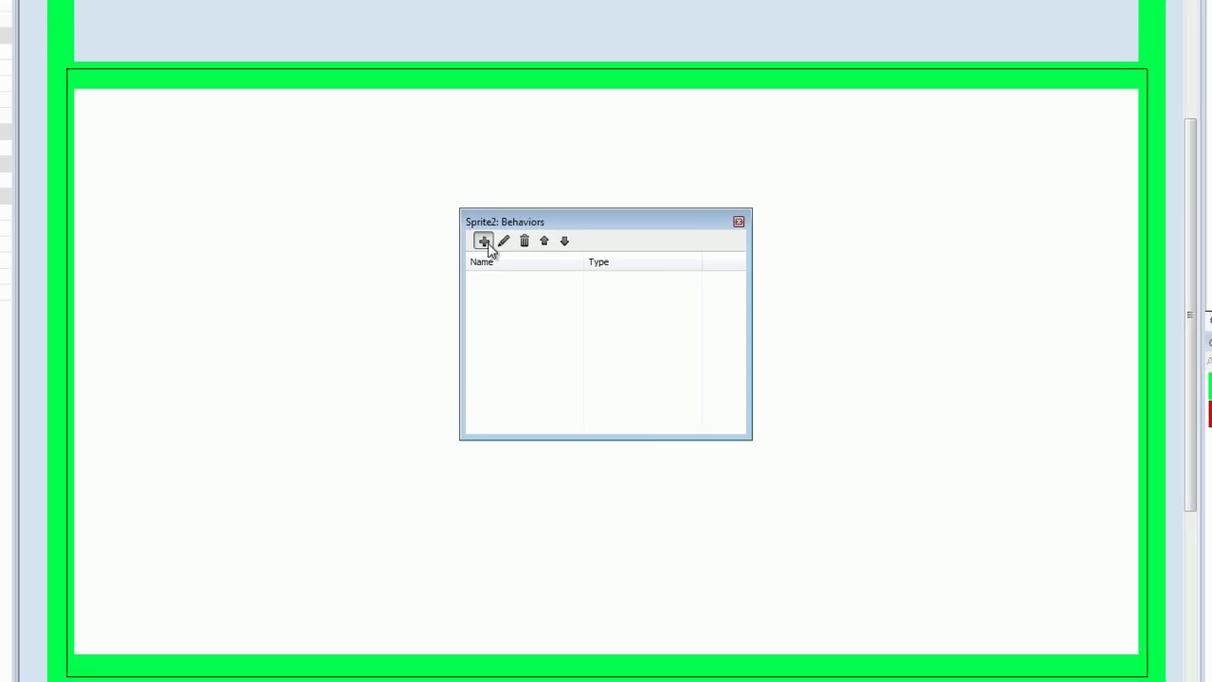
pyautogui.click(510, 266)
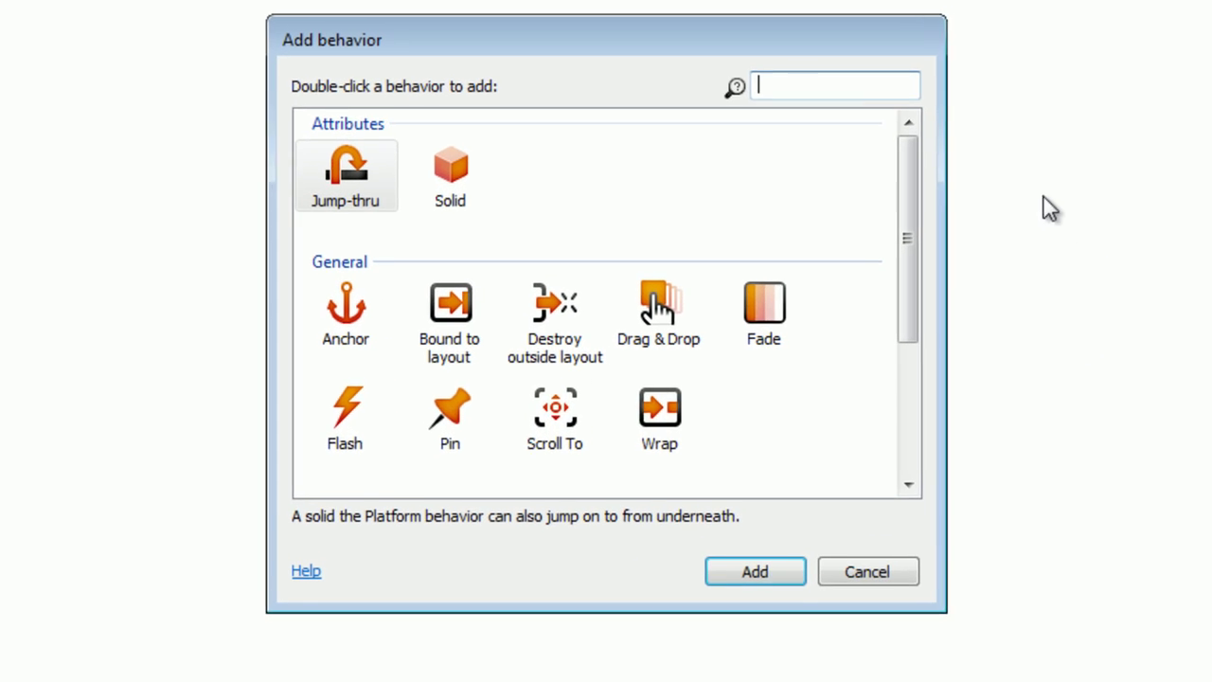
pyautogui.moveTo(922, 246); pyautogui.dragTo(922, 379)
pyautogui.doubleClick(769, 327)
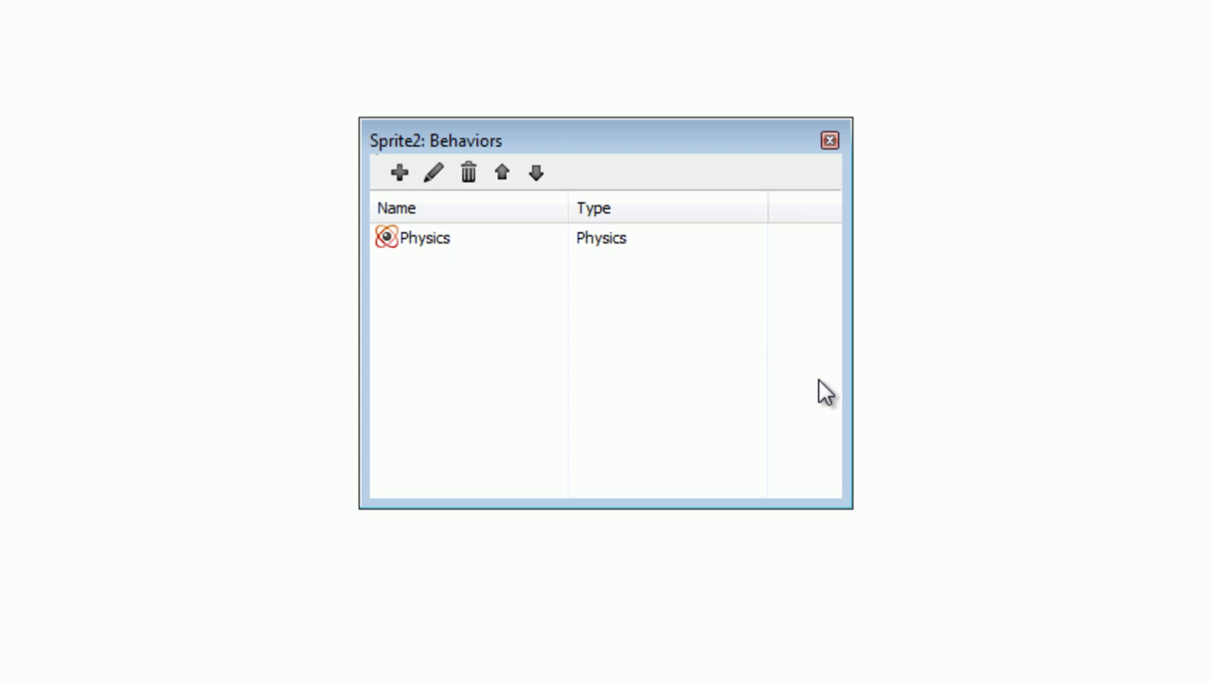
pyautogui.click(830, 141)
pyautogui.click(820, 162)
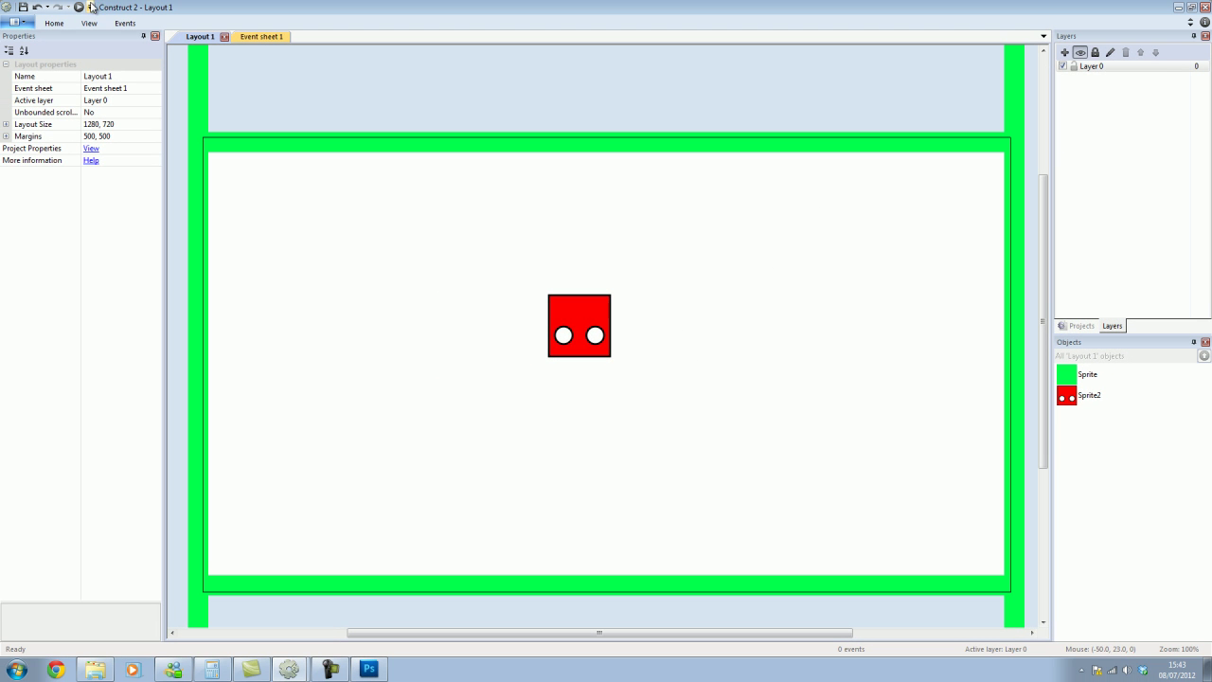
# Step: Rotate the red sprite's image 90 degrees clockwise in the image editor
pyautogui.click(608, 320)
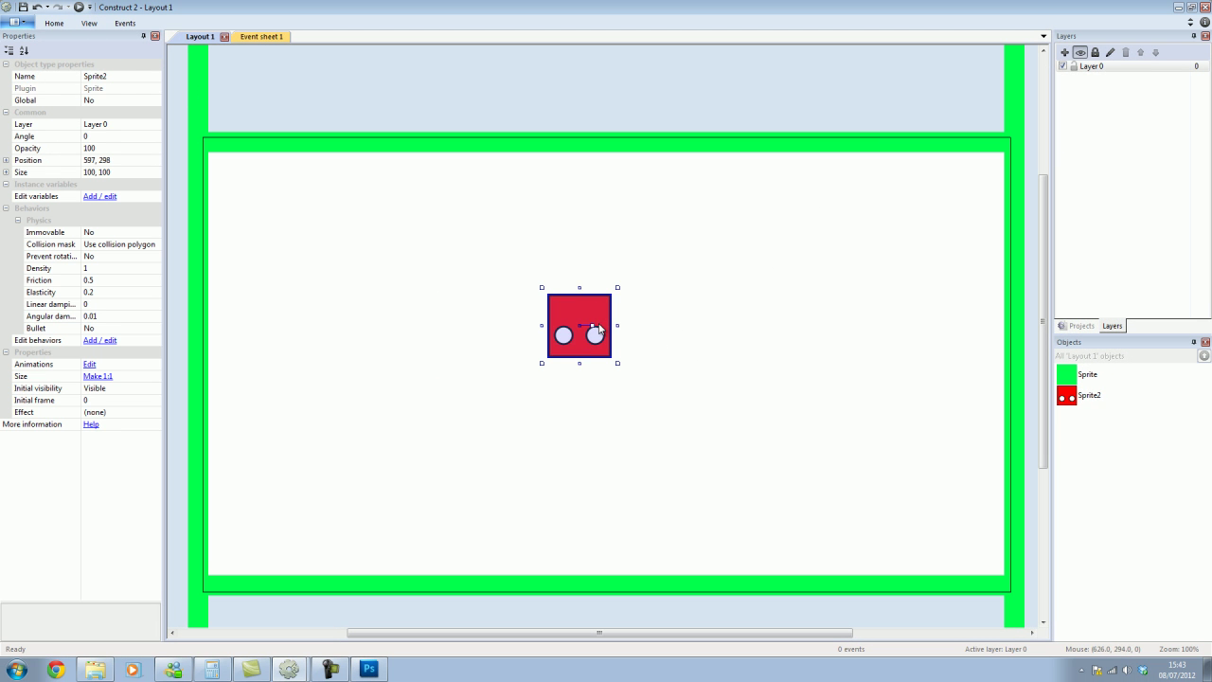
pyautogui.doubleClick(594, 323)
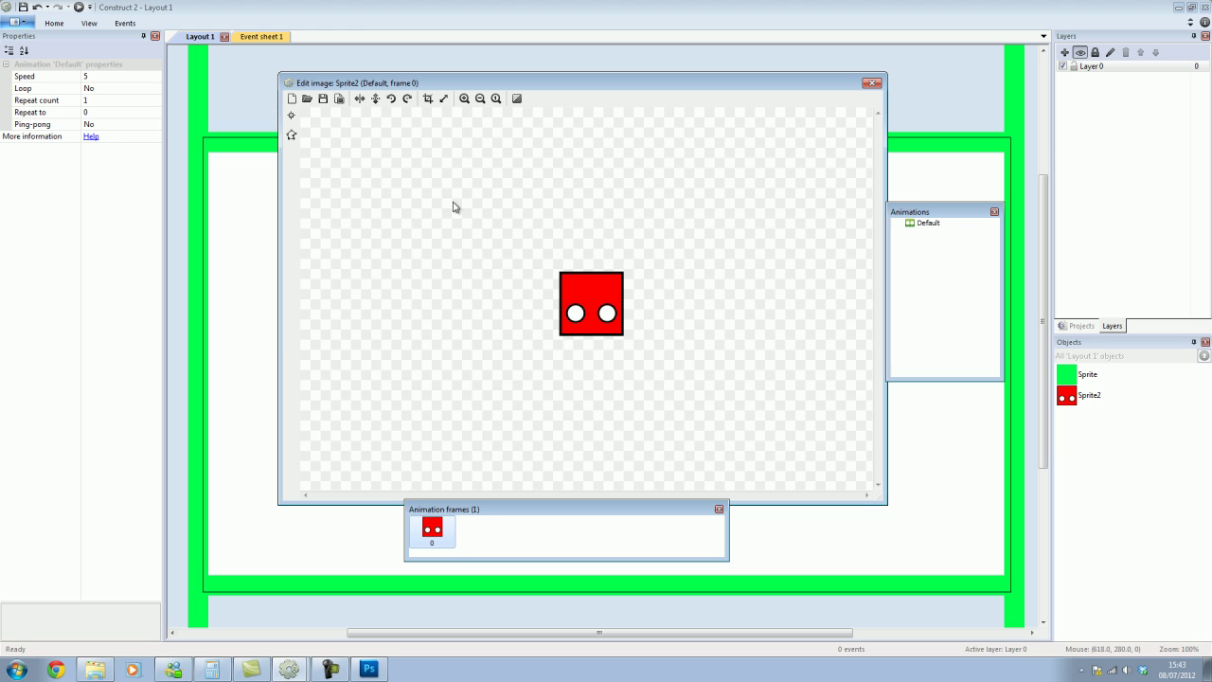
pyautogui.click(407, 98)
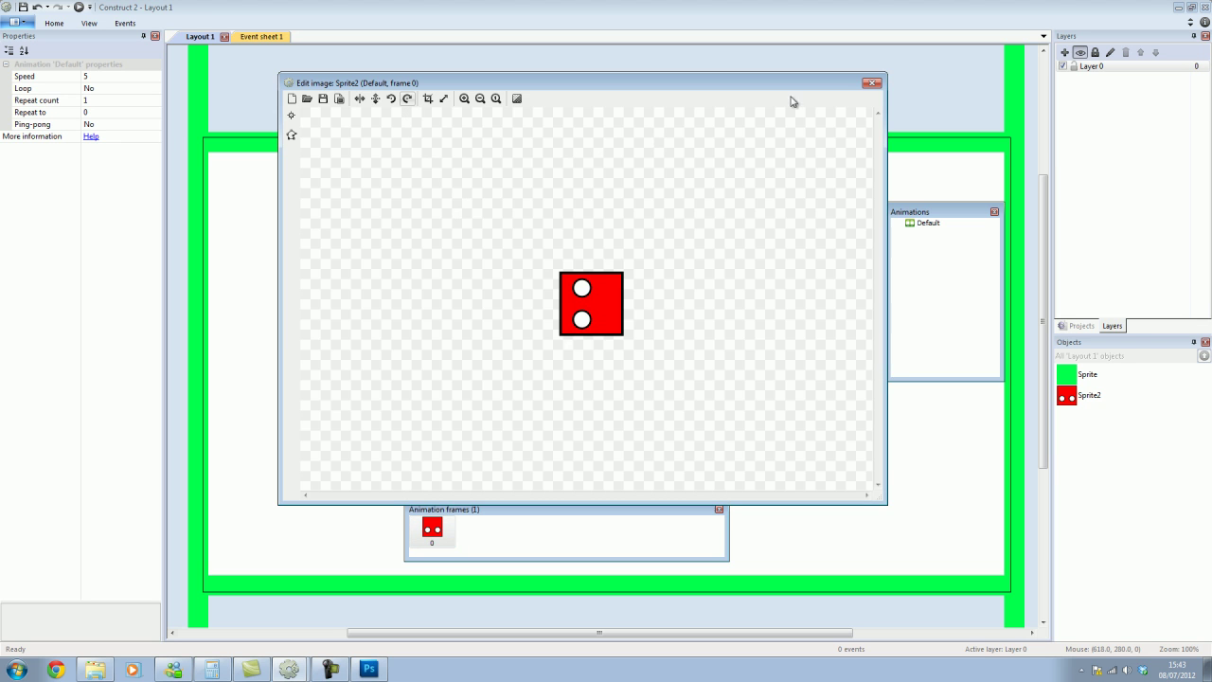
pyautogui.click(871, 82)
# Step: Tilt the red sprite on the layout and run a preview of its fall
pyautogui.moveTo(590, 324); pyautogui.dragTo(584, 284)
pyautogui.click(634, 386)
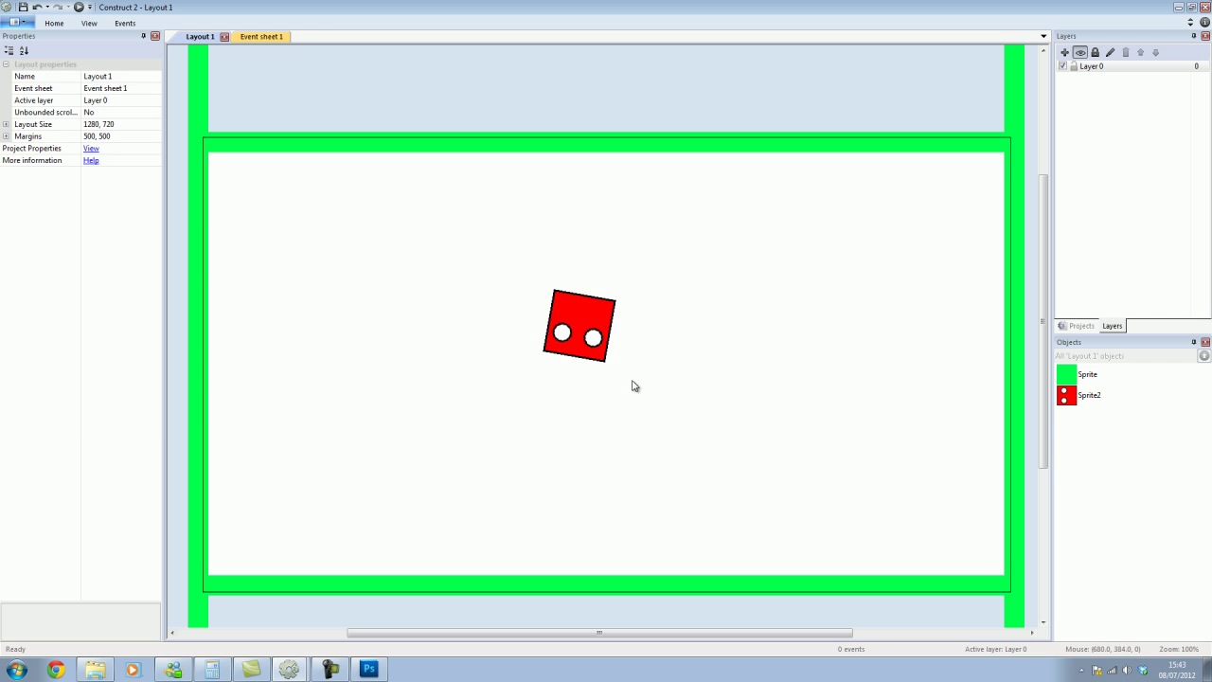
pyautogui.click(79, 6)
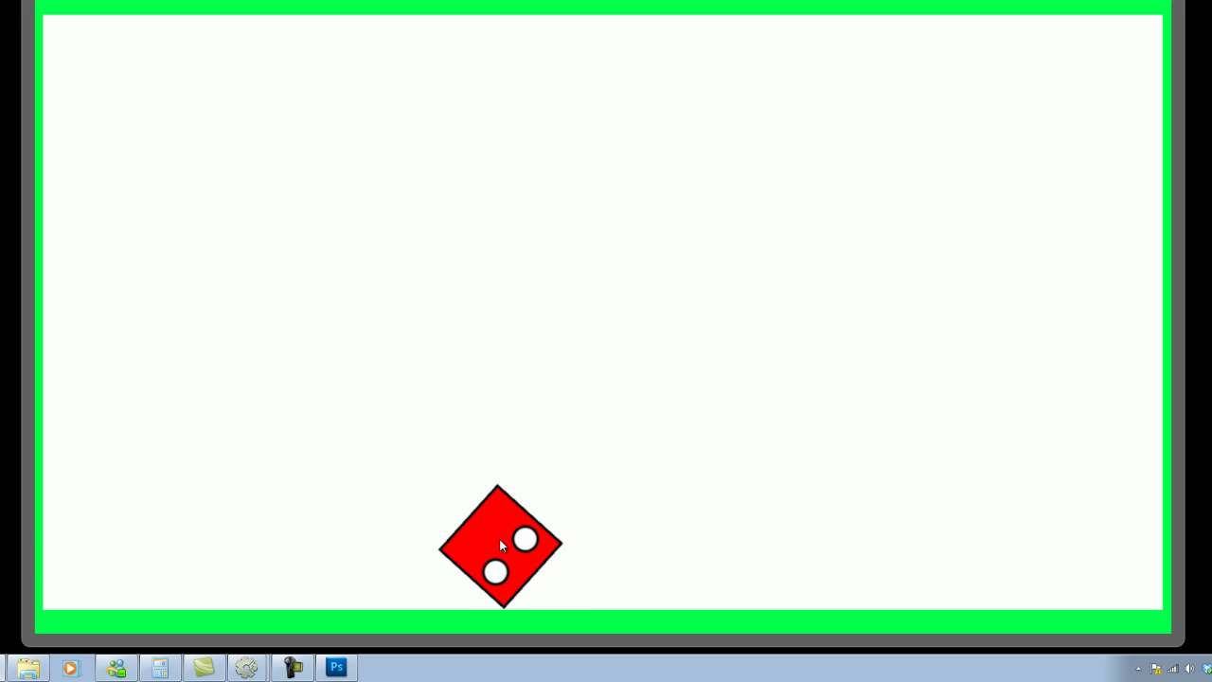
pyautogui.press('Escape')
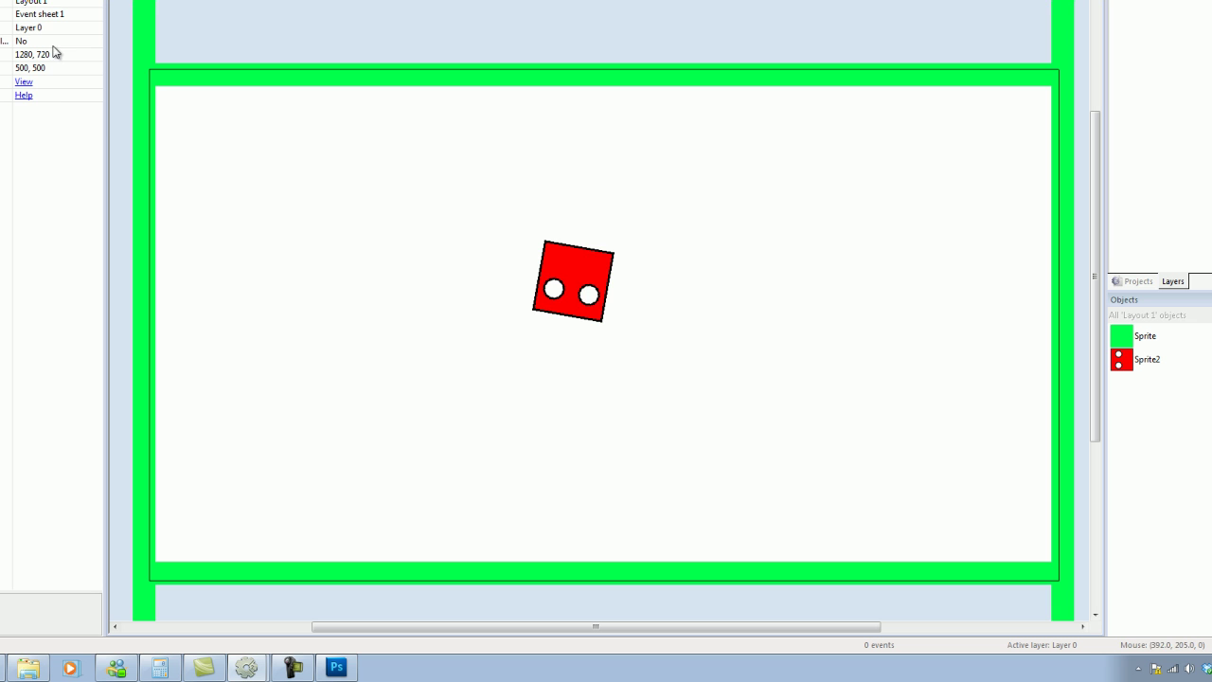
# Step: Move the red sprite to the layout's upper-left area at angle 325 and set its physics collision mask to Bounding box
pyautogui.moveTo(570, 279); pyautogui.dragTo(245, 141)
pyautogui.click(394, 203)
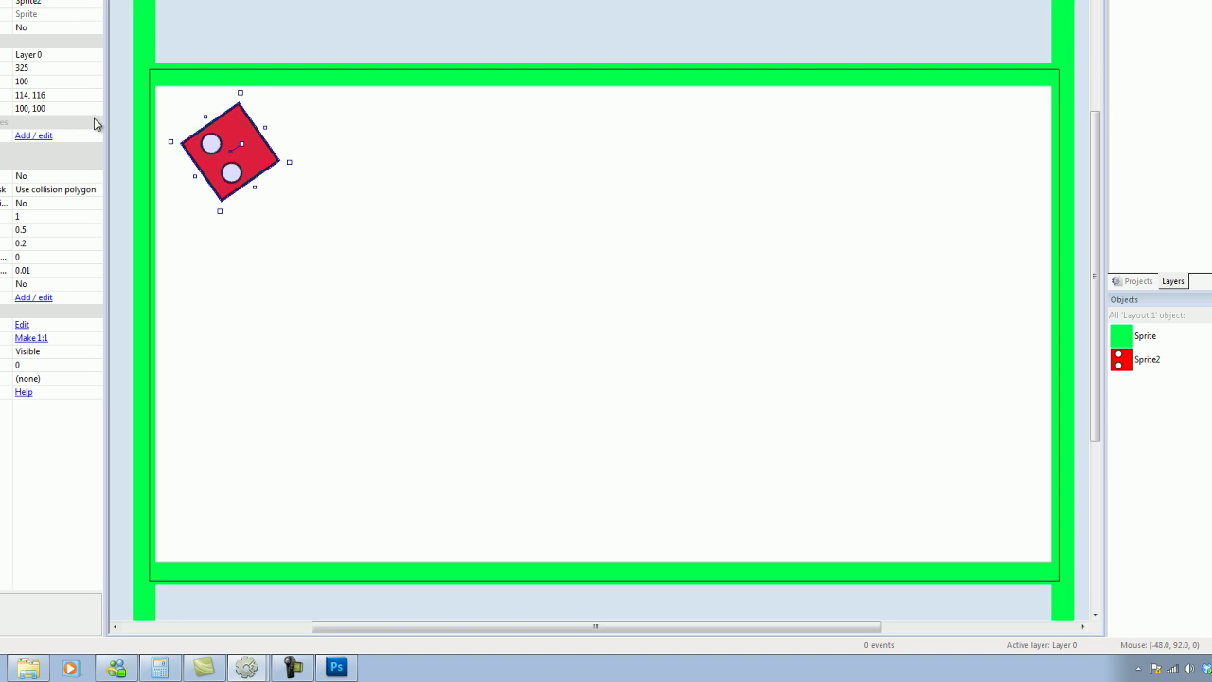
pyautogui.click(73, 188)
pyautogui.click(96, 189)
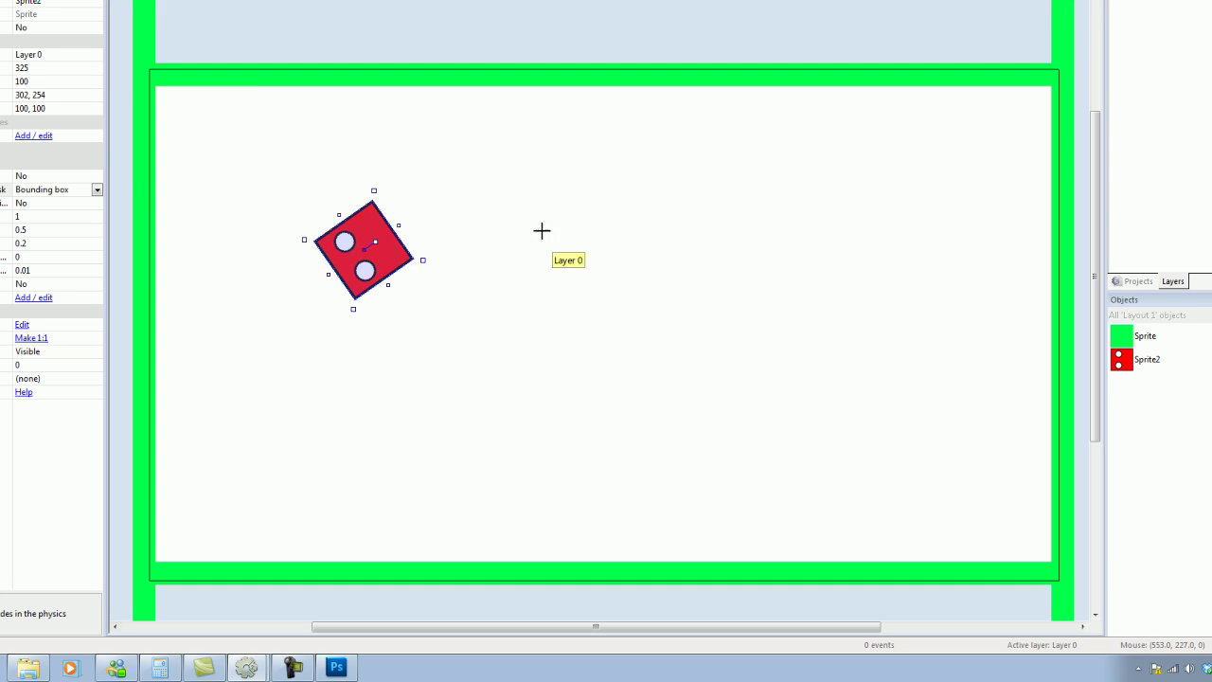
# Step: Paste eleven copies of the red sprite scattered across the area inside the green walls
pyautogui.click(515, 187)
pyautogui.hotkey('ctrl', 'v')
pyautogui.click(718, 238)
pyautogui.hotkey('ctrl', 'v')
pyautogui.click(851, 187)
pyautogui.hotkey('ctrl', 'v')
pyautogui.click(904, 300)
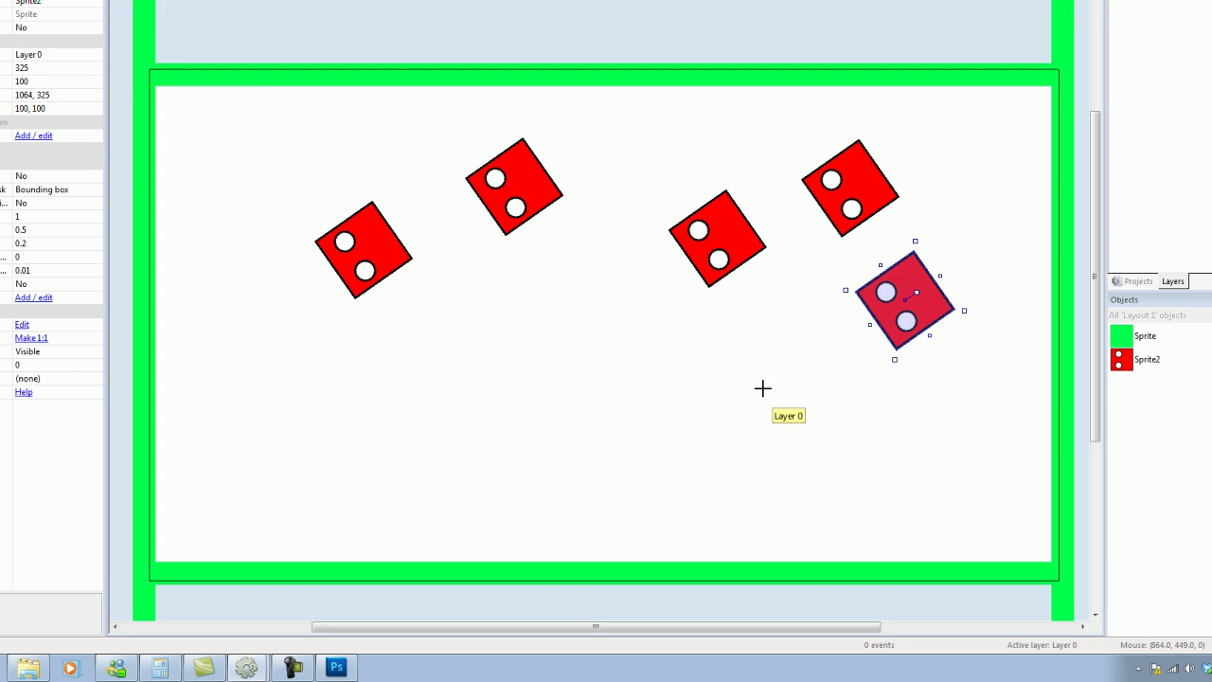
pyautogui.hotkey('ctrl', 'v')
pyautogui.click(763, 389)
pyautogui.hotkey('ctrl', 'v')
pyautogui.click(568, 336)
pyautogui.click(387, 347)
pyautogui.click(316, 400)
pyautogui.hotkey('ctrl', 'v')
pyautogui.click(248, 194)
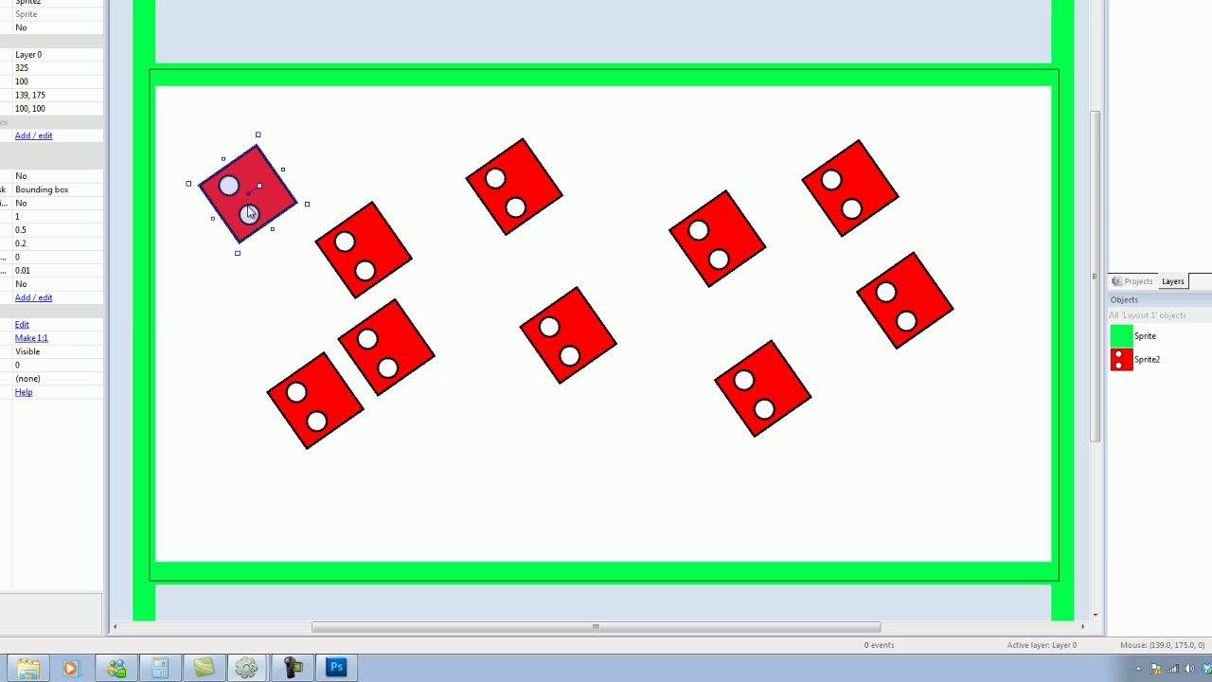
pyautogui.hotkey('ctrl', 'v')
pyautogui.click(536, 475)
pyautogui.click(642, 134)
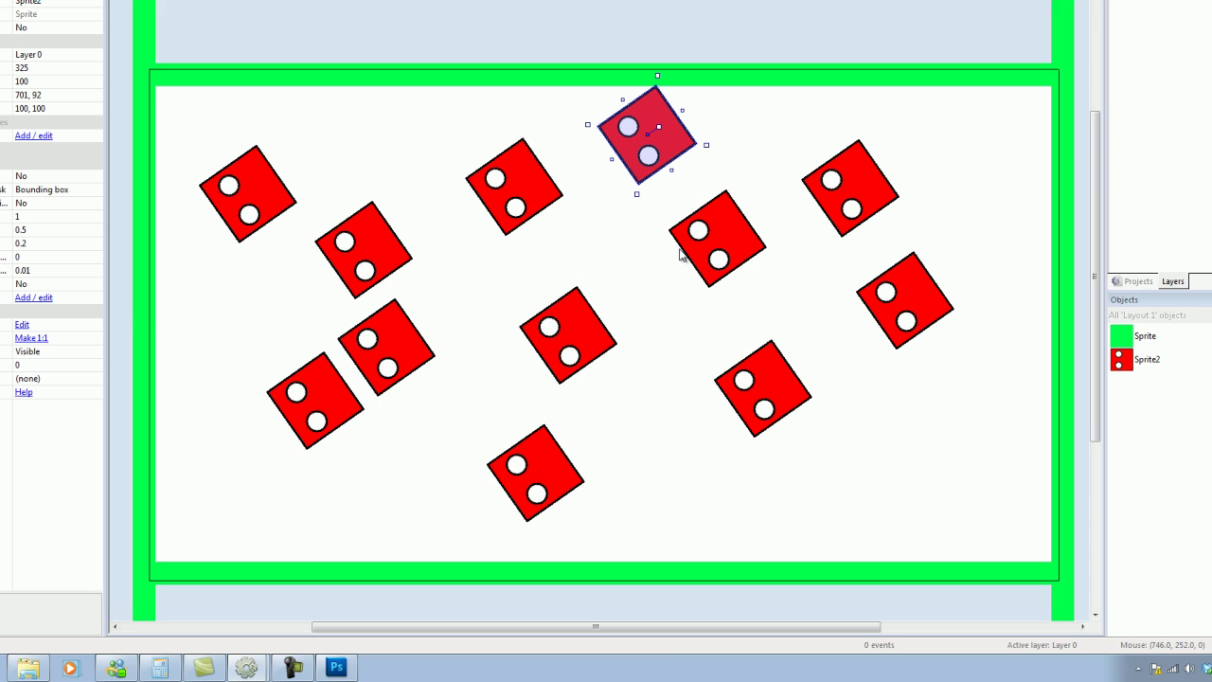
pyautogui.moveTo(672, 134); pyautogui.dragTo(669, 148)
pyautogui.click(1009, 163)
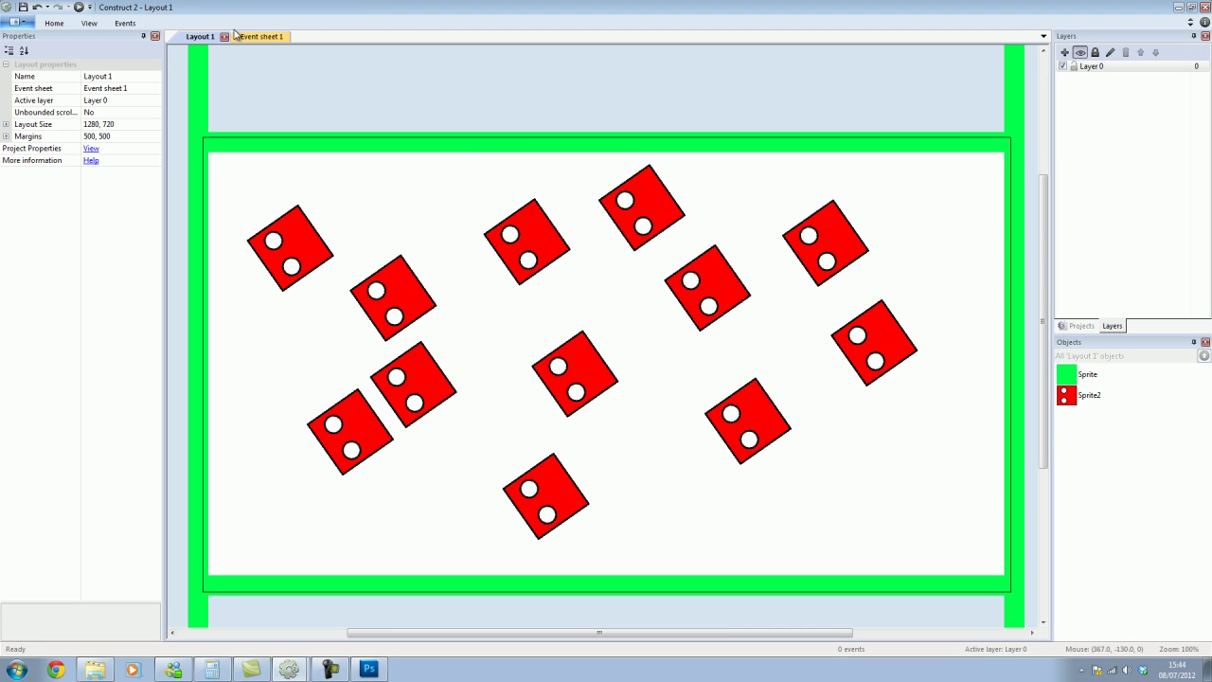
pyautogui.click(243, 37)
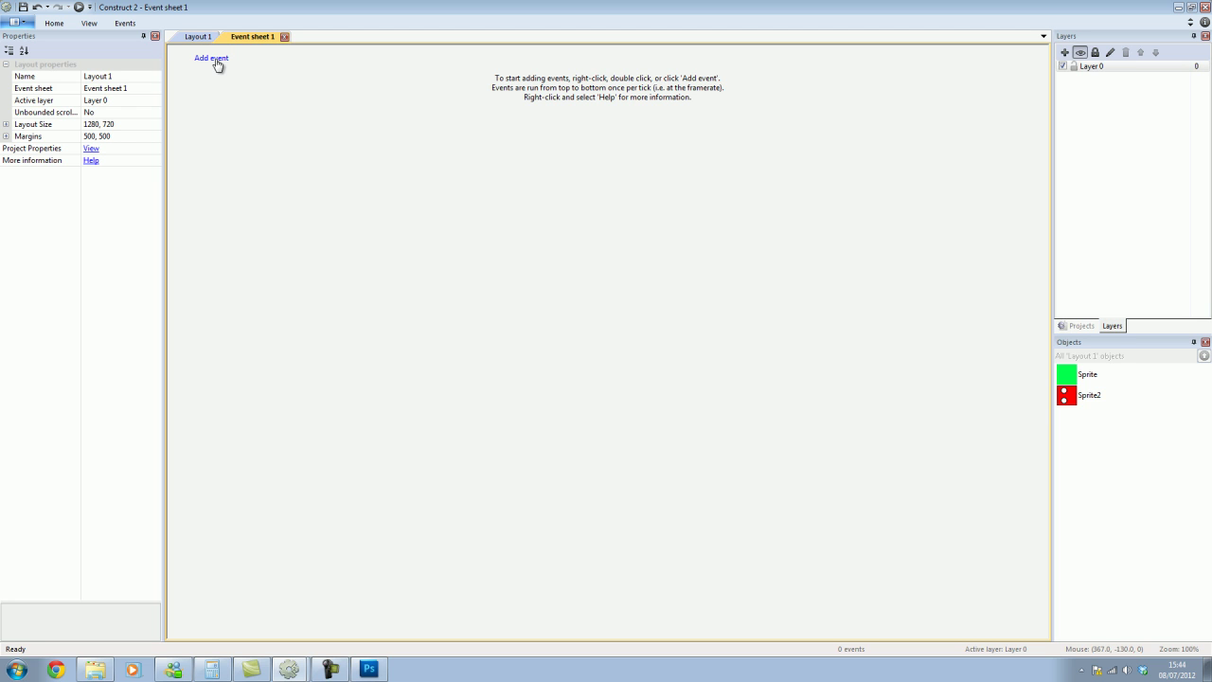
pyautogui.click(198, 36)
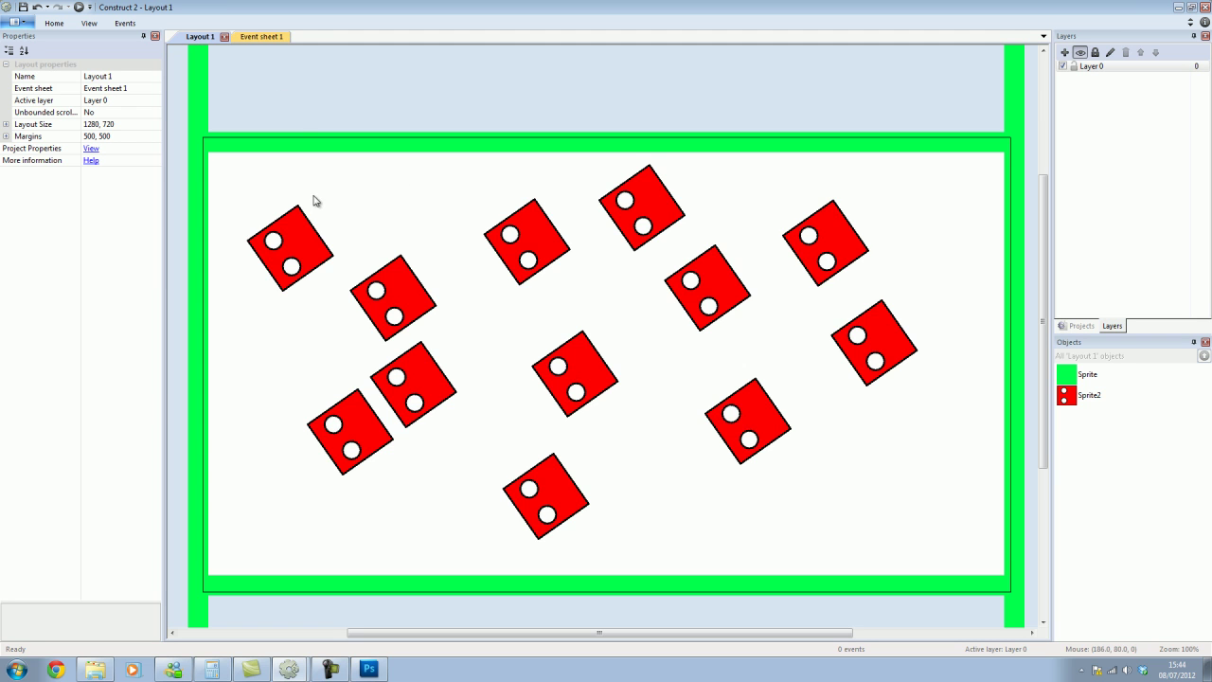
pyautogui.click(277, 39)
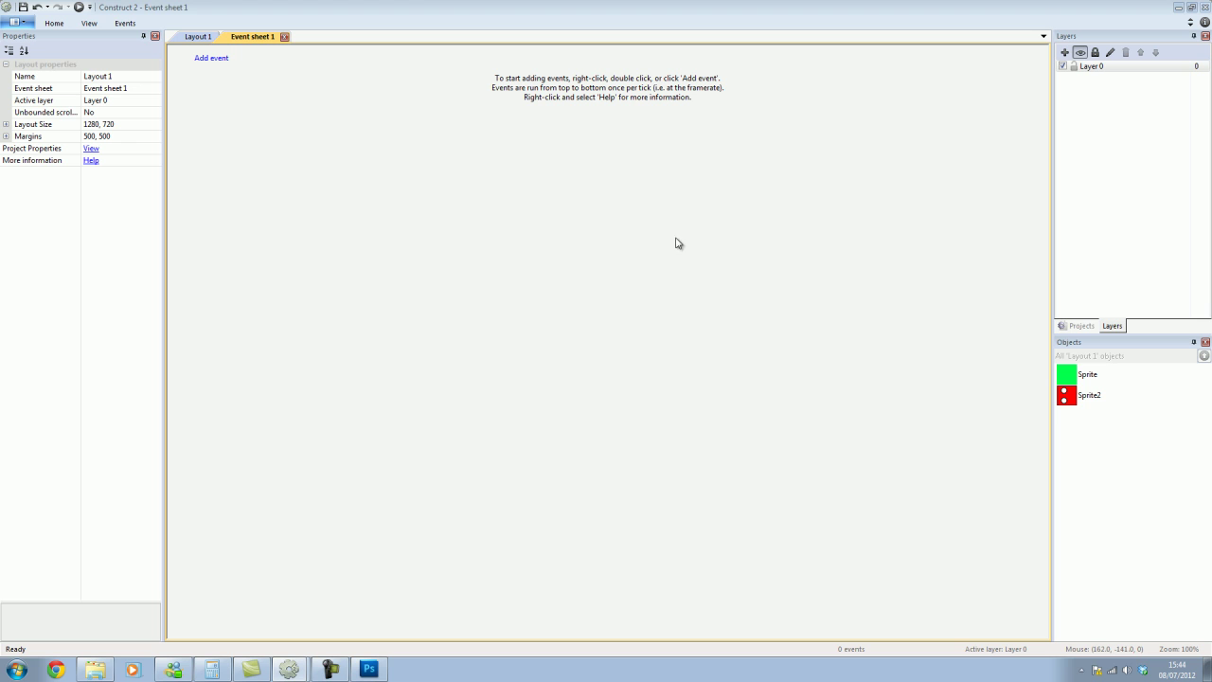
pyautogui.click(199, 39)
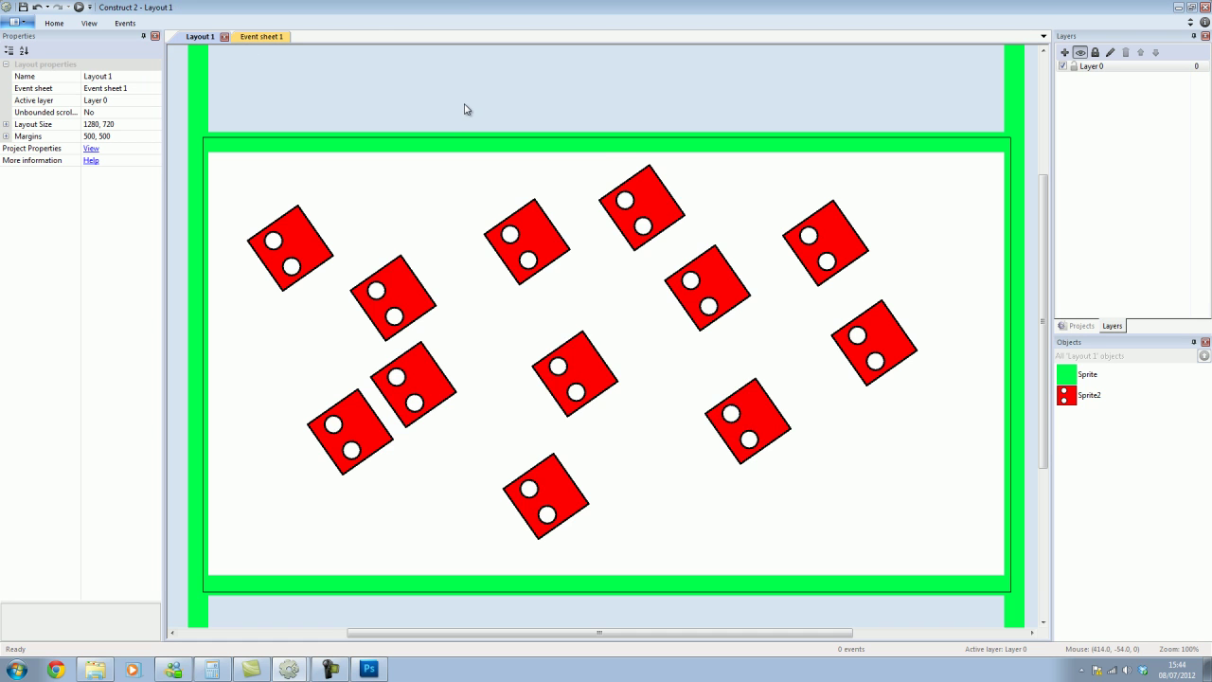
# Step: Insert the Mouse and Keyboard input objects into the project
pyautogui.doubleClick(467, 108)
pyautogui.moveTo(739, 304); pyautogui.dragTo(731, 350)
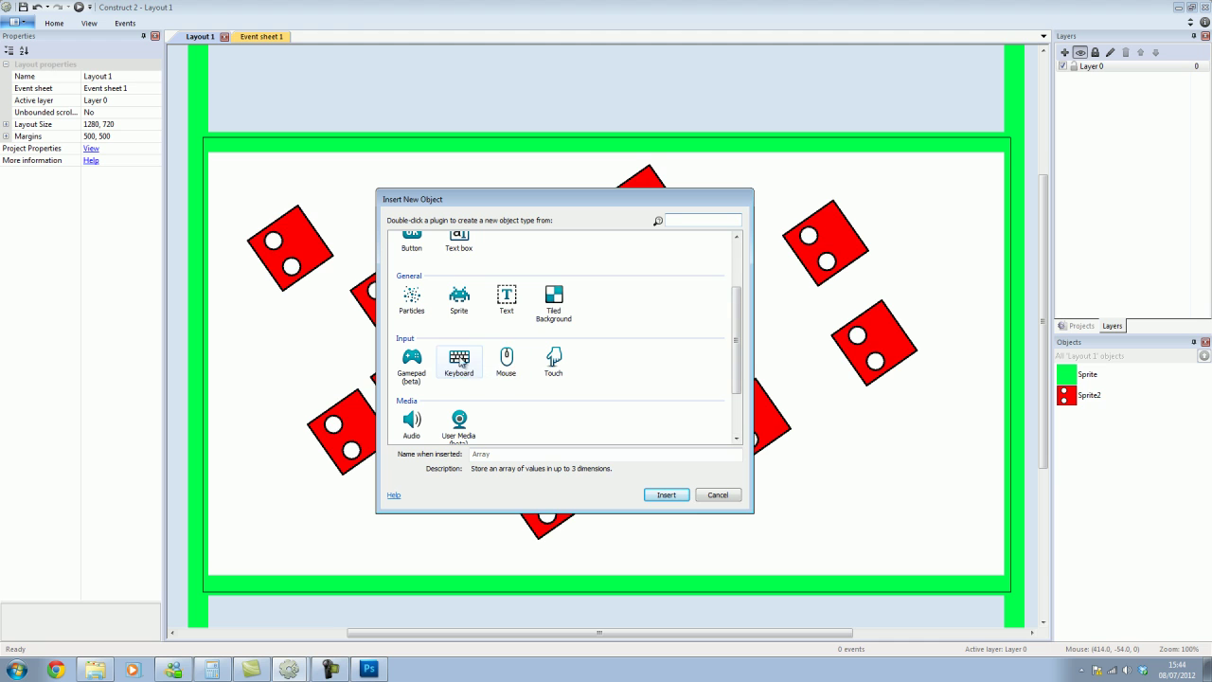
pyautogui.doubleClick(505, 358)
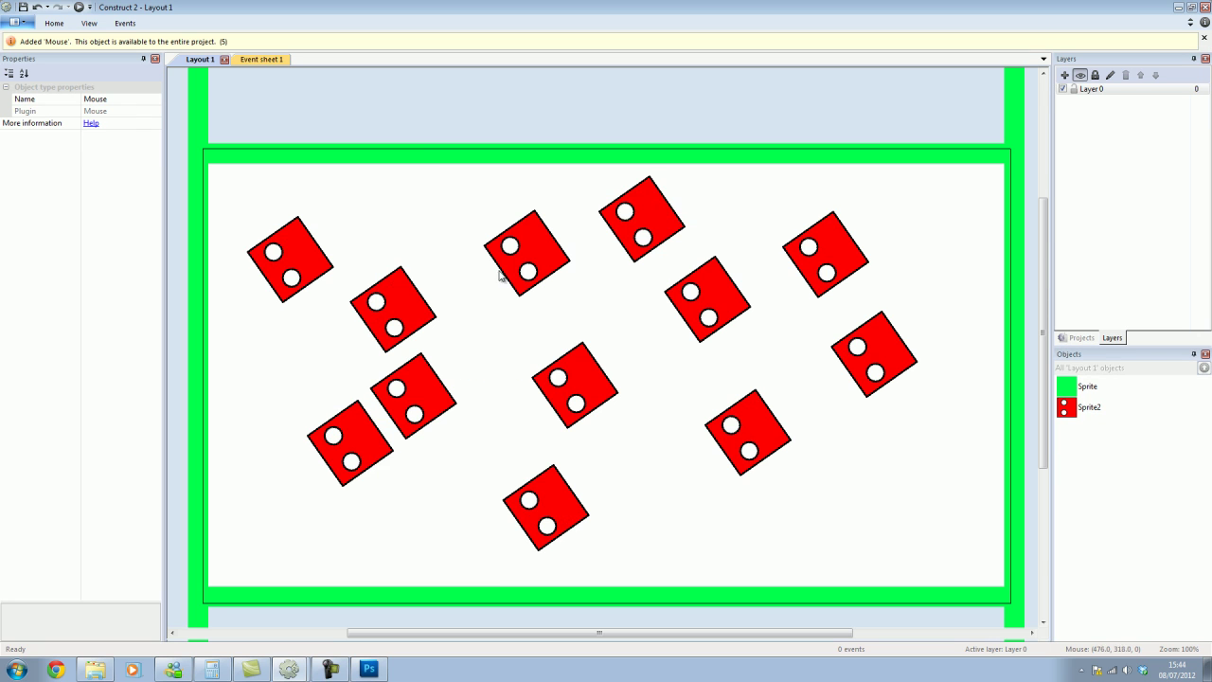
pyautogui.rightClick(358, 95)
pyautogui.click(384, 102)
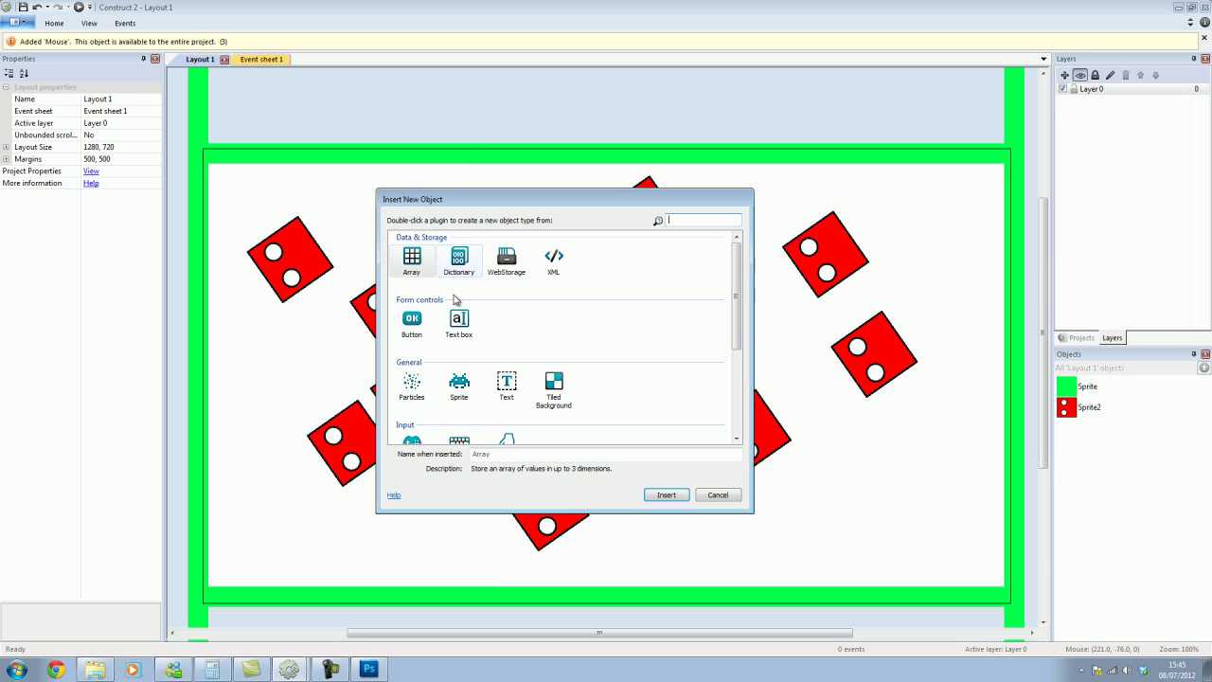
pyautogui.scroll(-3, 742, 322)
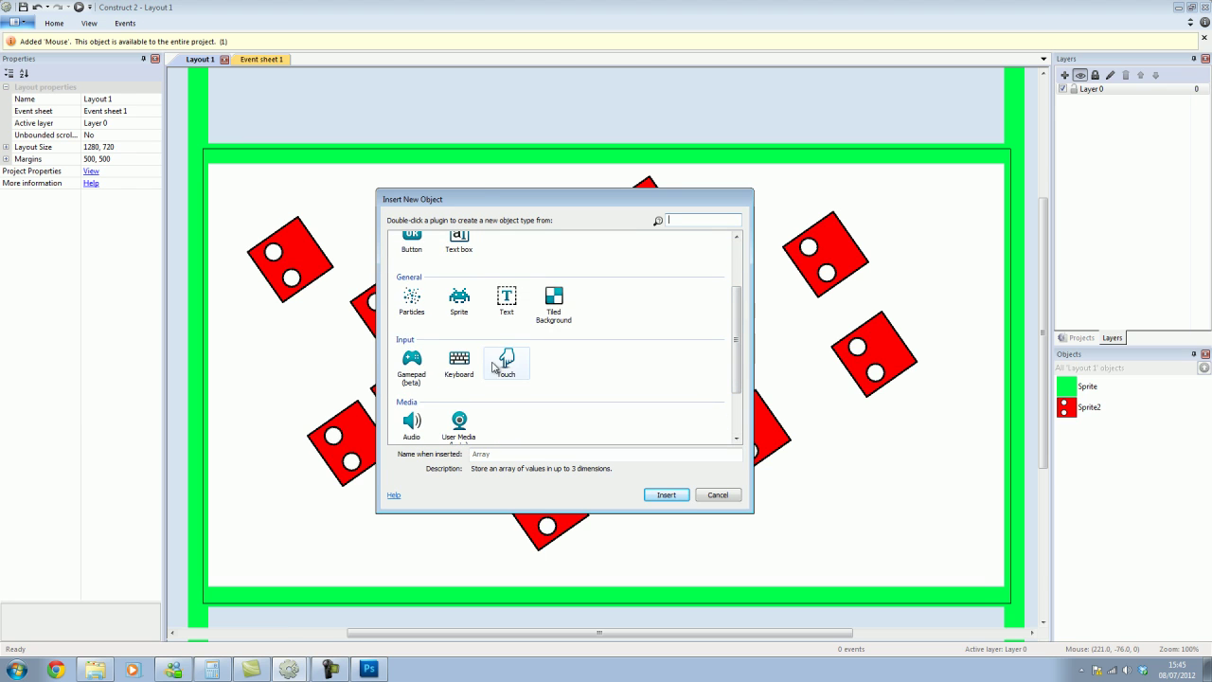
pyautogui.doubleClick(460, 355)
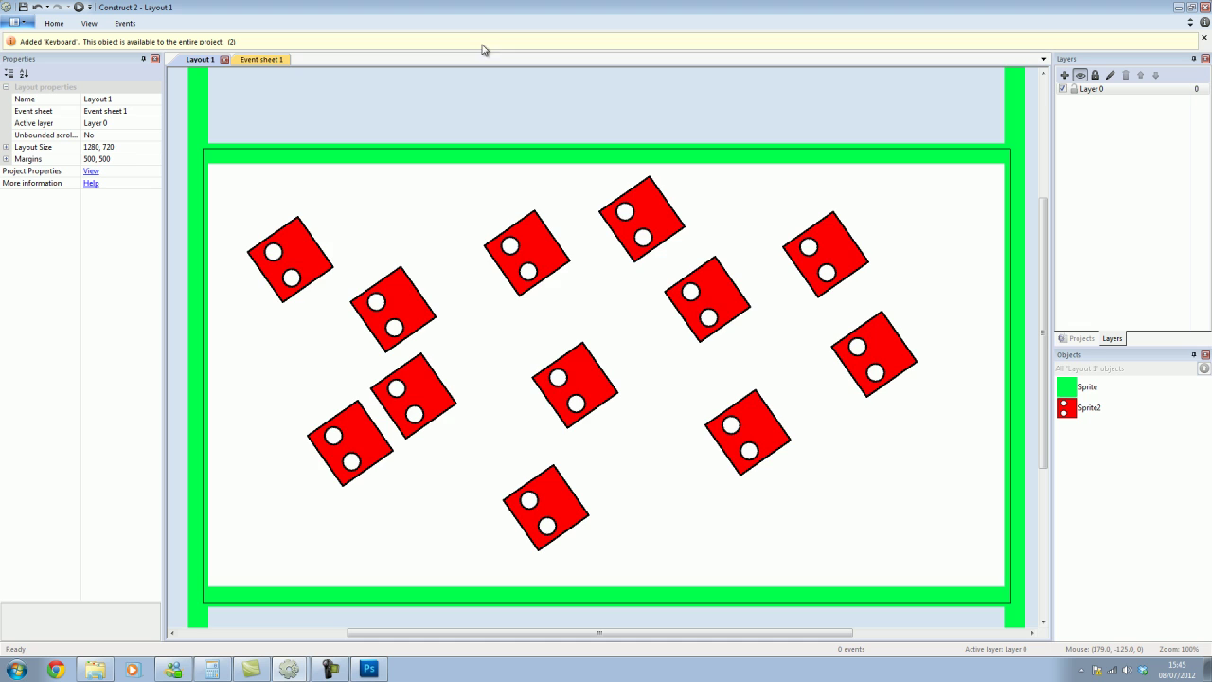
# Step: Add an event to Event sheet 1 with the Mouse condition "Mouse button is down" for the Left button
pyautogui.click(255, 59)
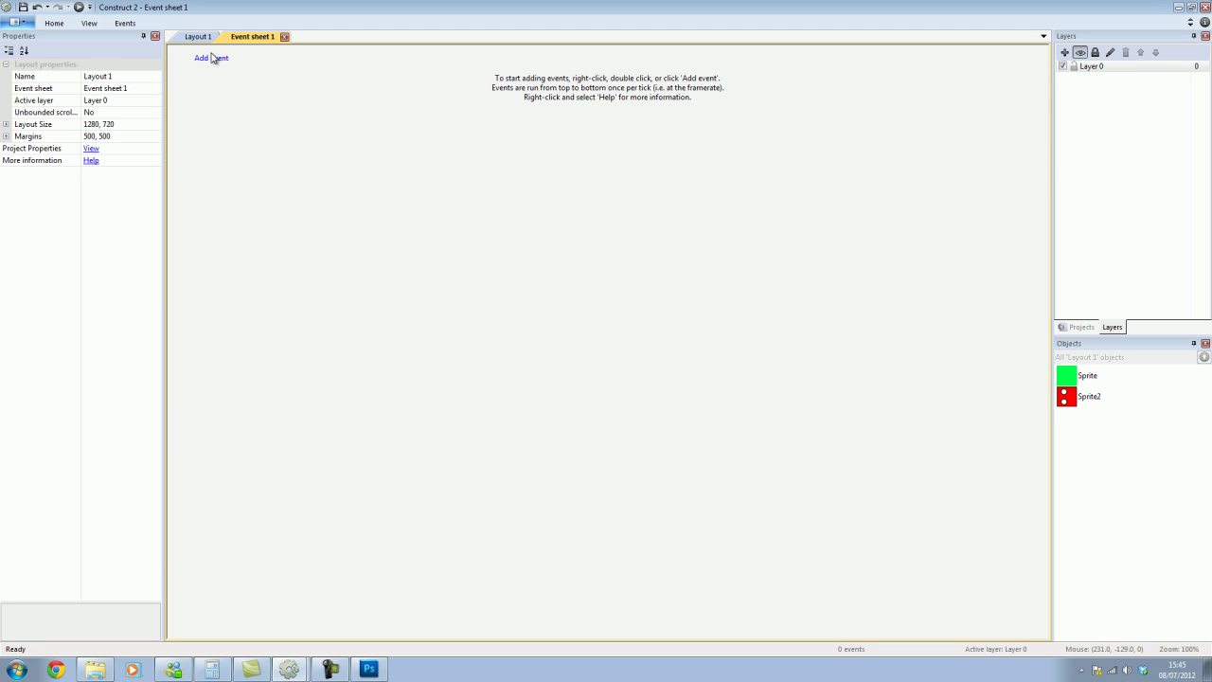
pyautogui.click(205, 60)
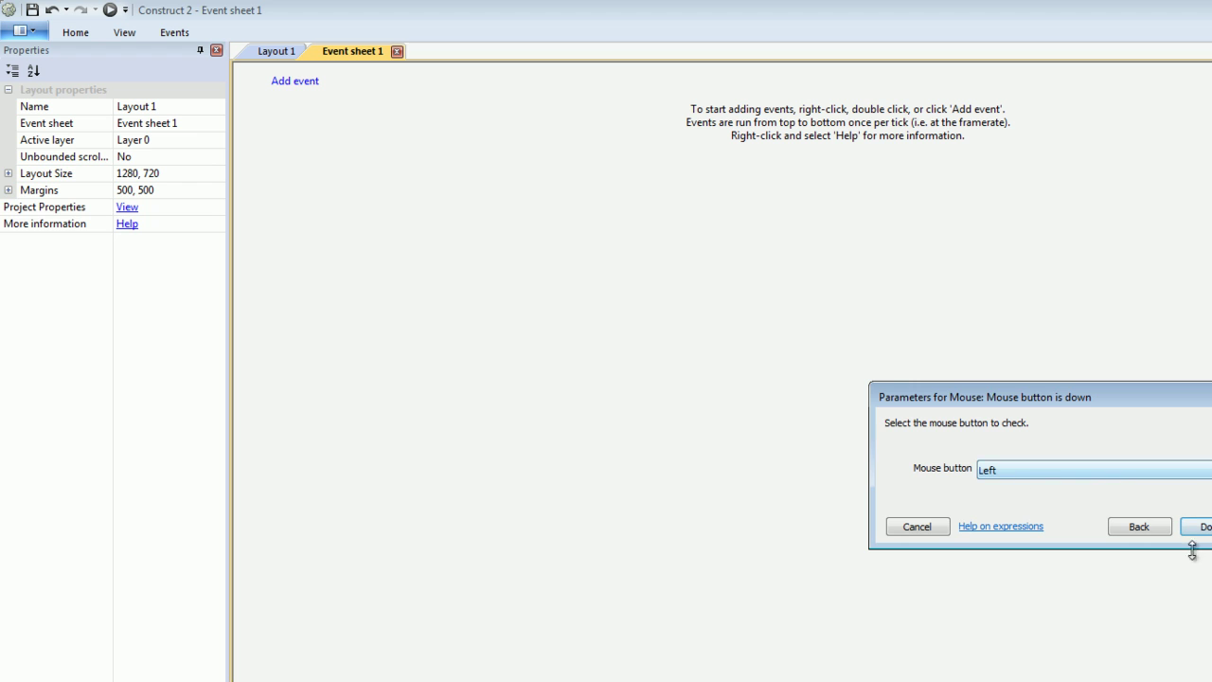
pyautogui.click(1193, 530)
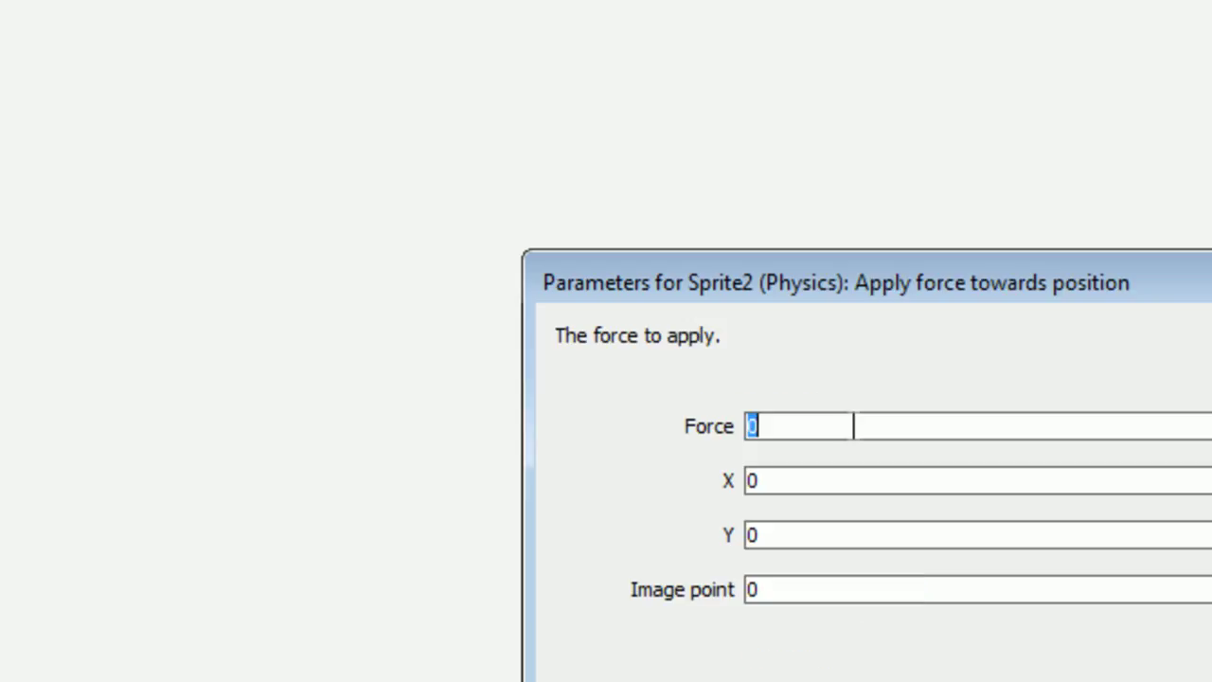
# Step: Give Sprite2's Physics action "Apply force towards position" a force of 10, X Mouse.X and Y Mouse.Y
pyautogui.write('10')
pyautogui.click(477, 305)
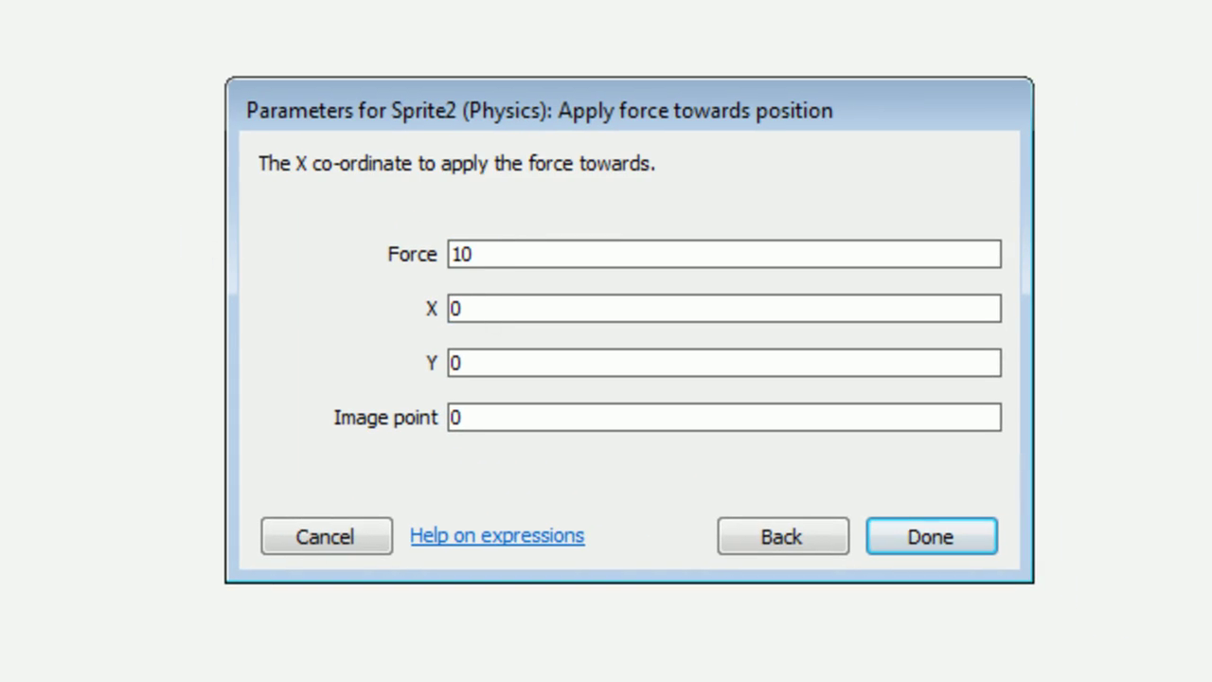
pyautogui.write('Mouse.X')
pyautogui.press('Tab')
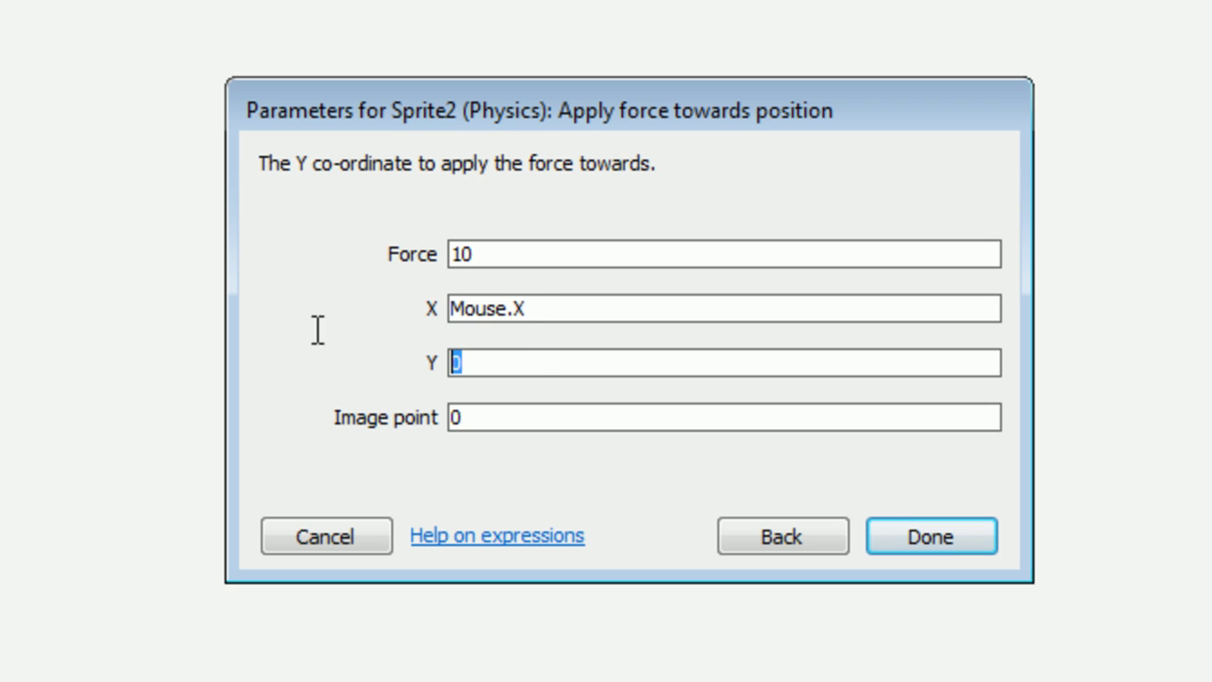
pyautogui.write('Mouse.Y')
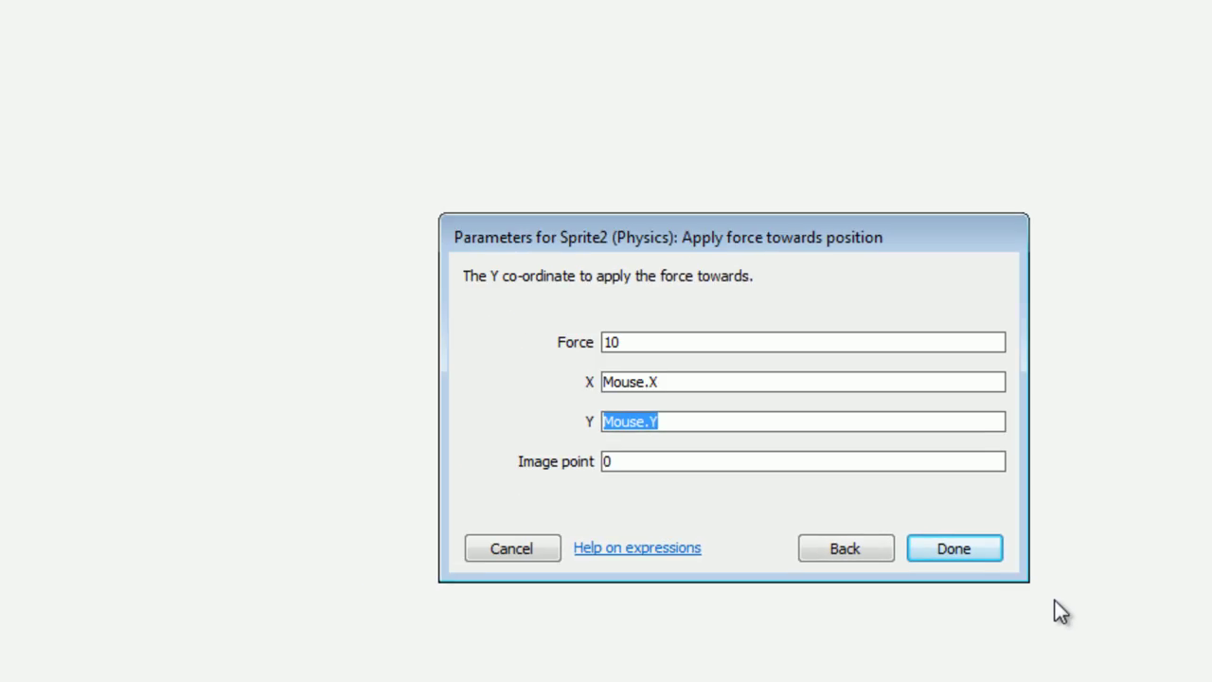
pyautogui.click(931, 536)
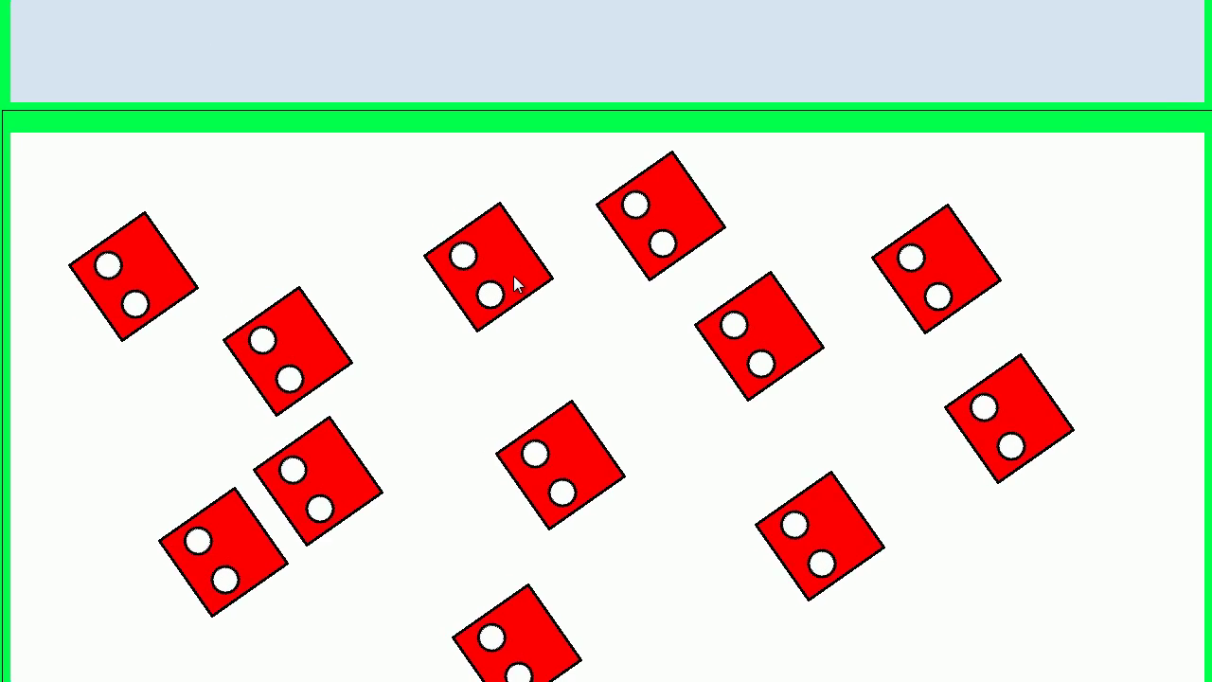
# Step: Add three image points to Sprite2's image in the image editor
pyautogui.doubleClick(485, 281)
pyautogui.click(171, 73)
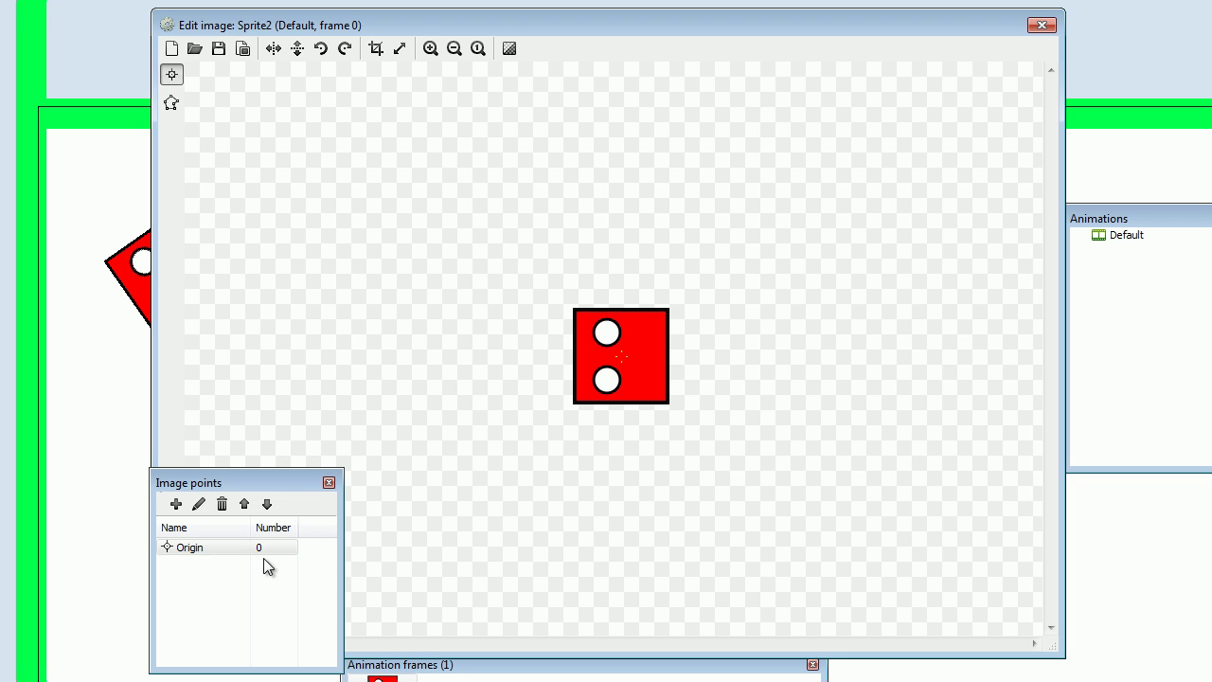
pyautogui.click(175, 503)
pyautogui.click(175, 504)
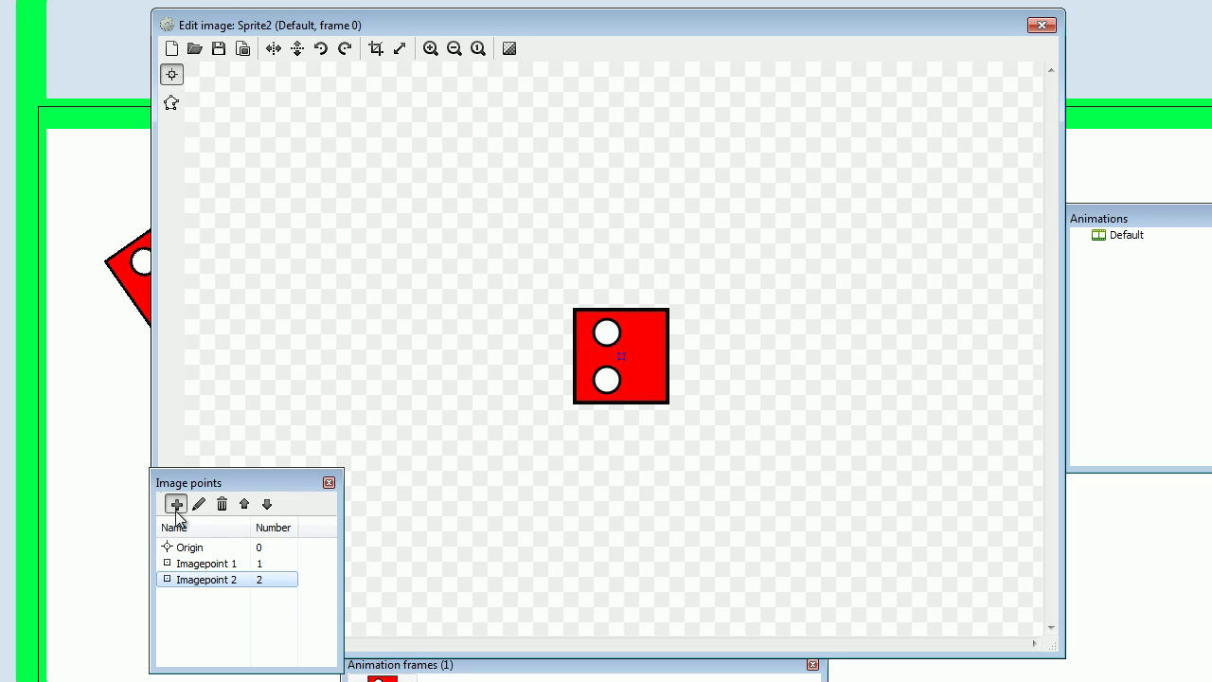
pyautogui.click(176, 504)
# Step: Place Imagepoint 1 on Sprite2's lower white circle, Imagepoint 2 on the upper circle and Imagepoint 3 near the square's left edge
pyautogui.click(212, 563)
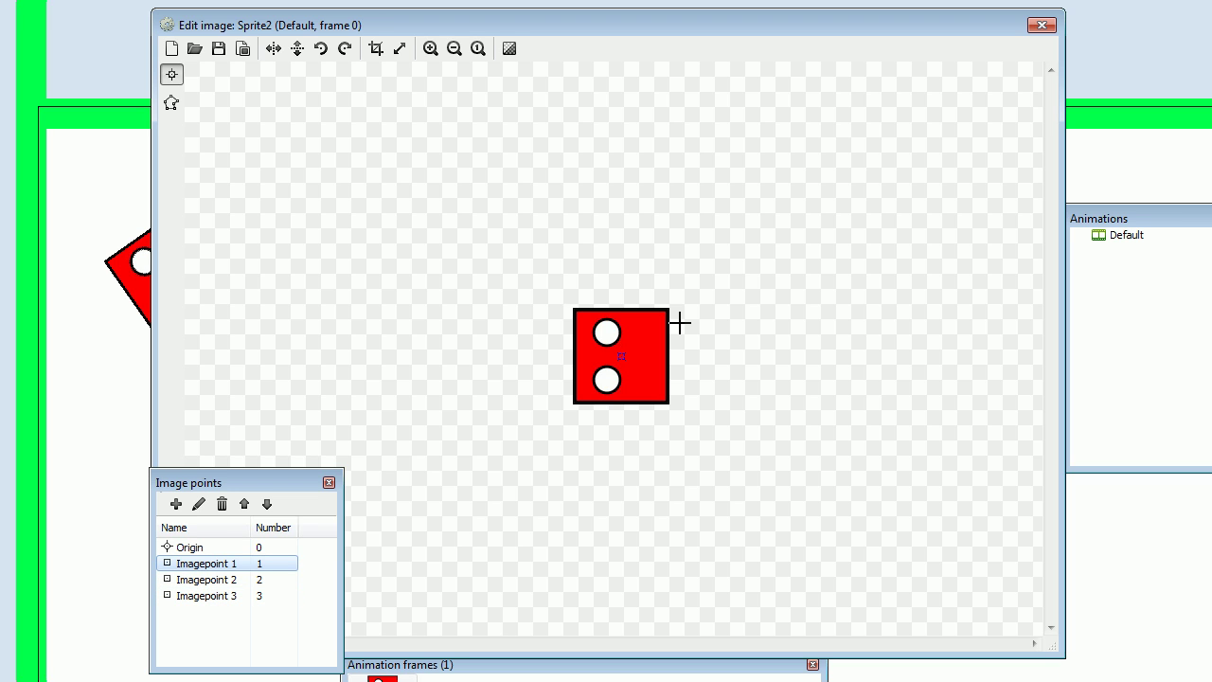
pyautogui.click(646, 333)
pyautogui.click(210, 596)
pyautogui.click(587, 356)
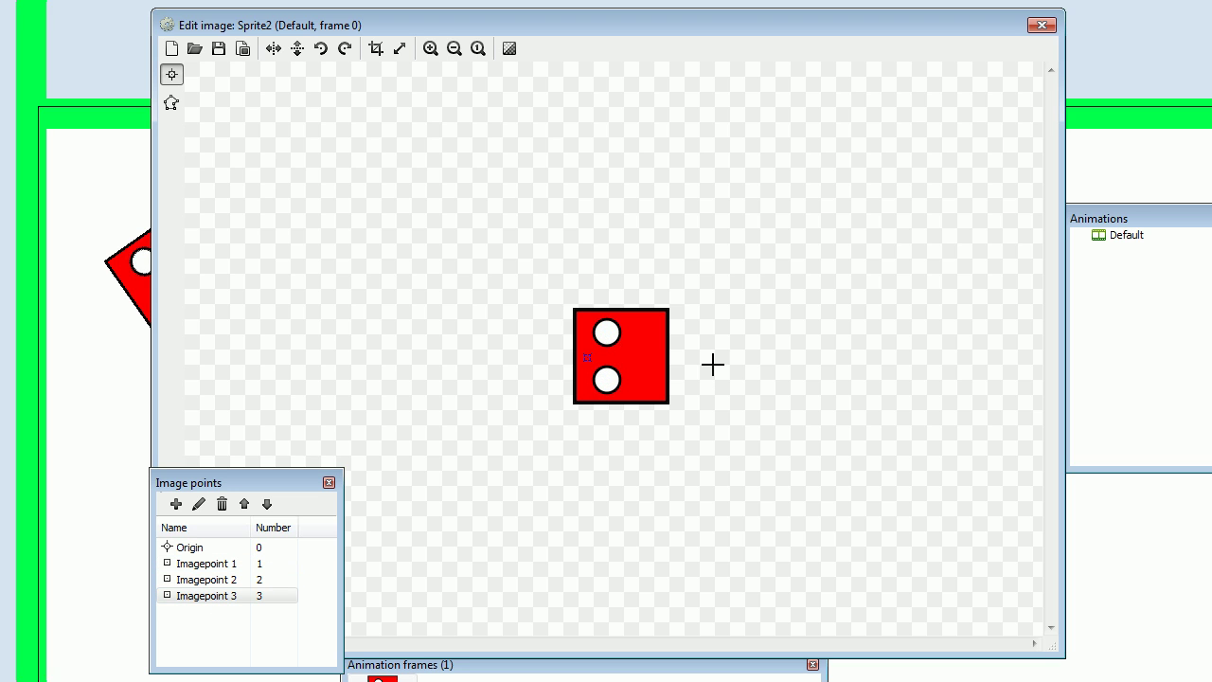
pyautogui.click(217, 565)
pyautogui.click(218, 580)
pyautogui.click(217, 596)
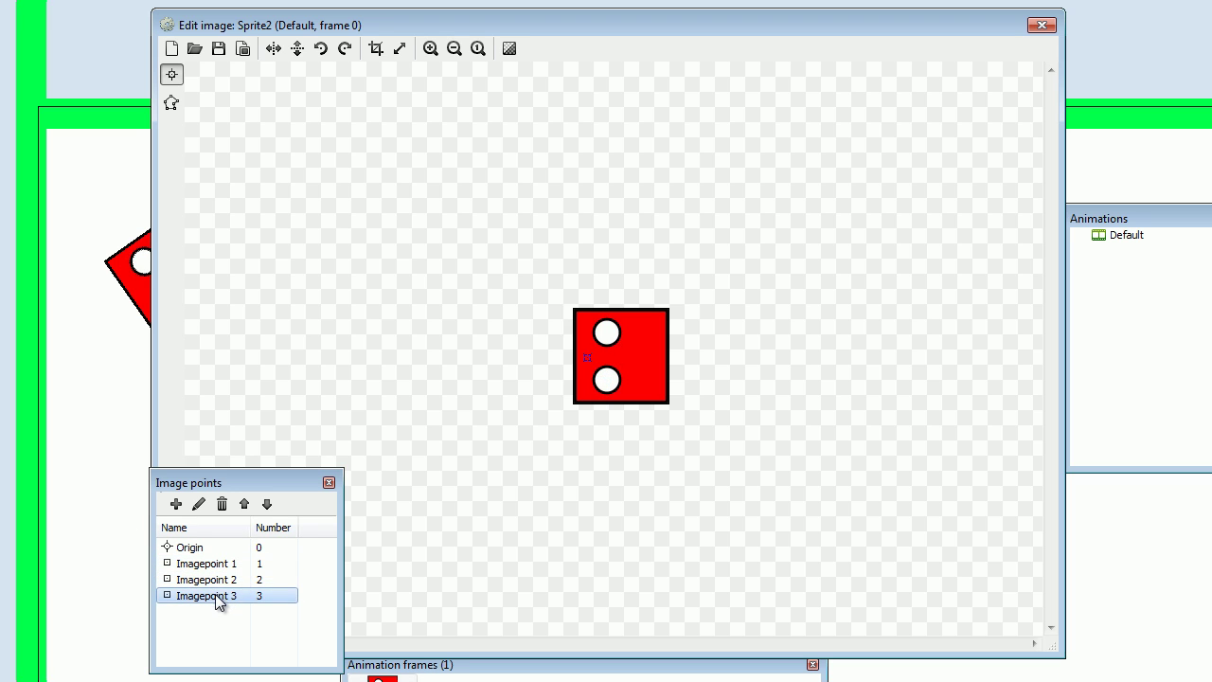
pyautogui.click(218, 578)
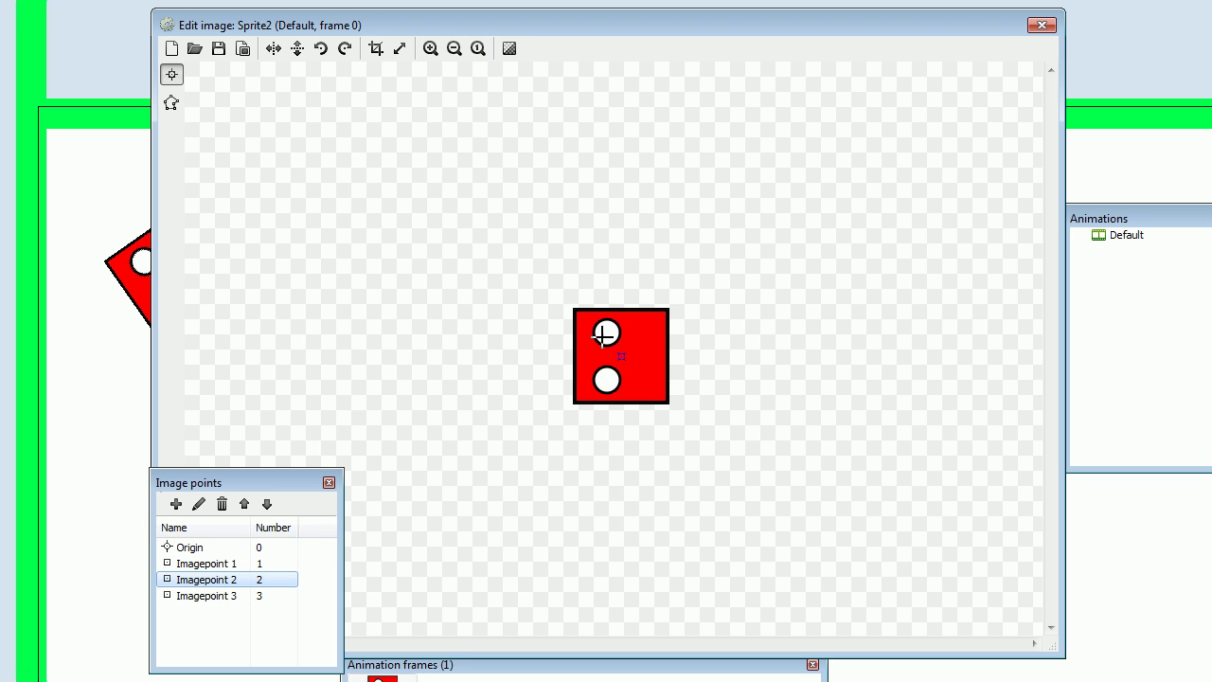
pyautogui.click(606, 333)
# Step: Check the three image points' positions, delete all of them from Sprite2's image and close the image editor
pyautogui.click(210, 565)
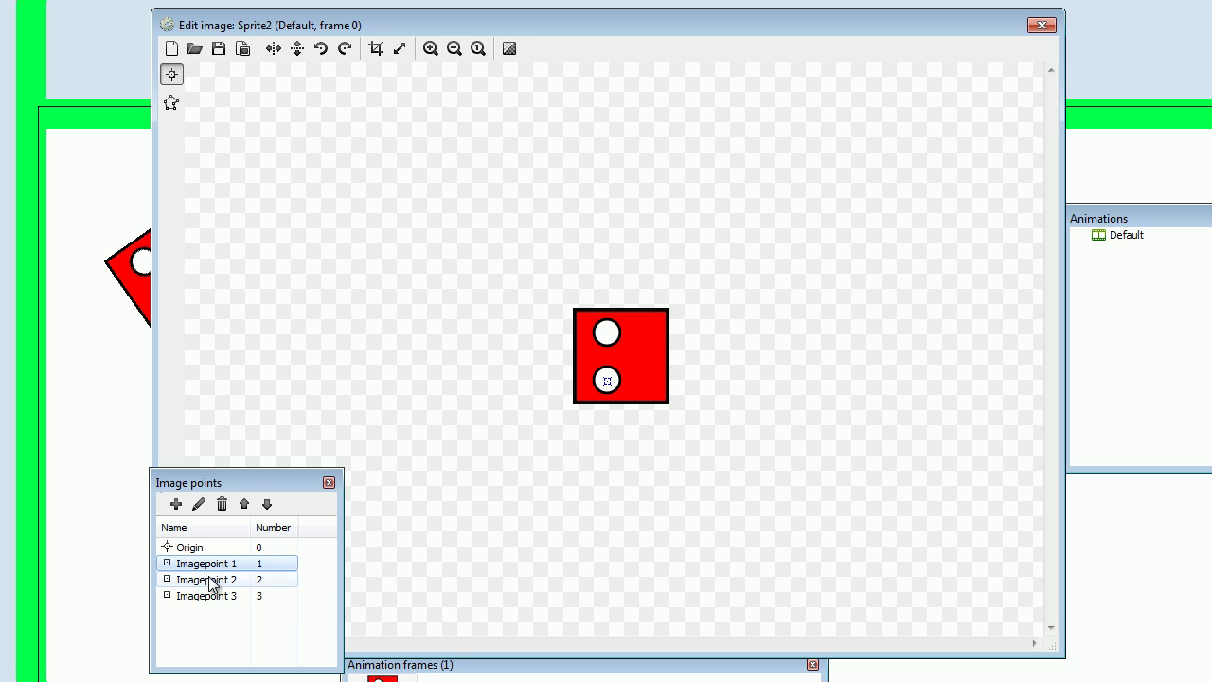
pyautogui.click(208, 580)
pyautogui.click(207, 595)
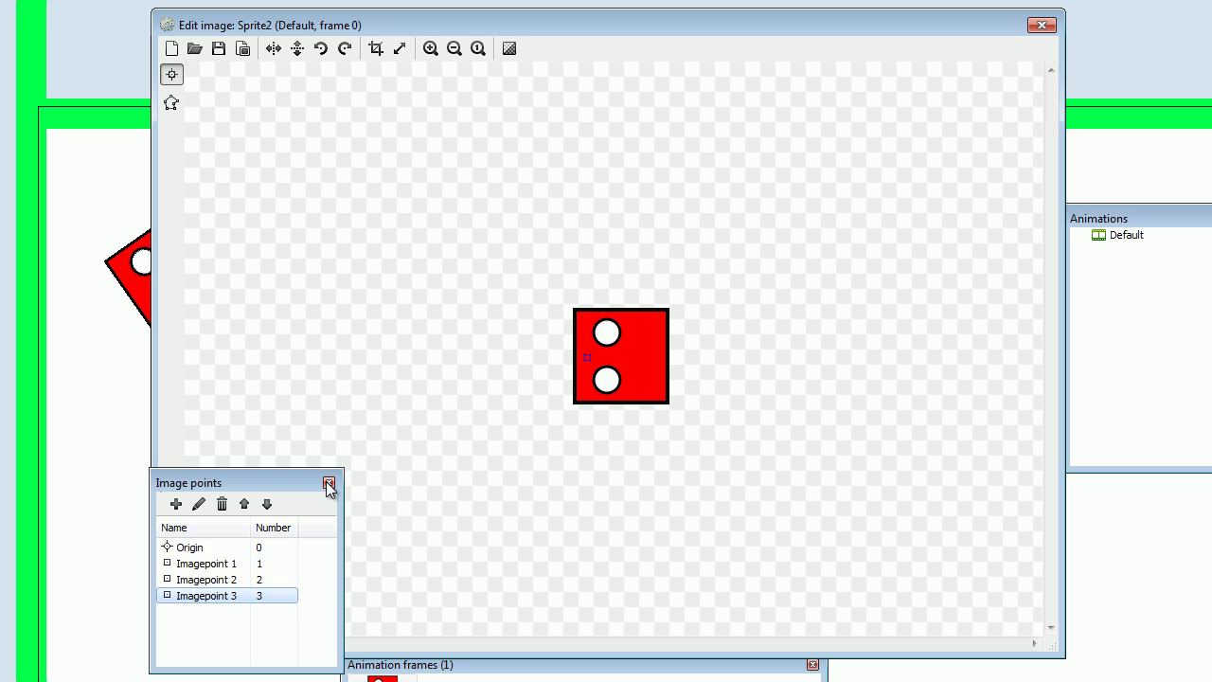
pyautogui.click(184, 563)
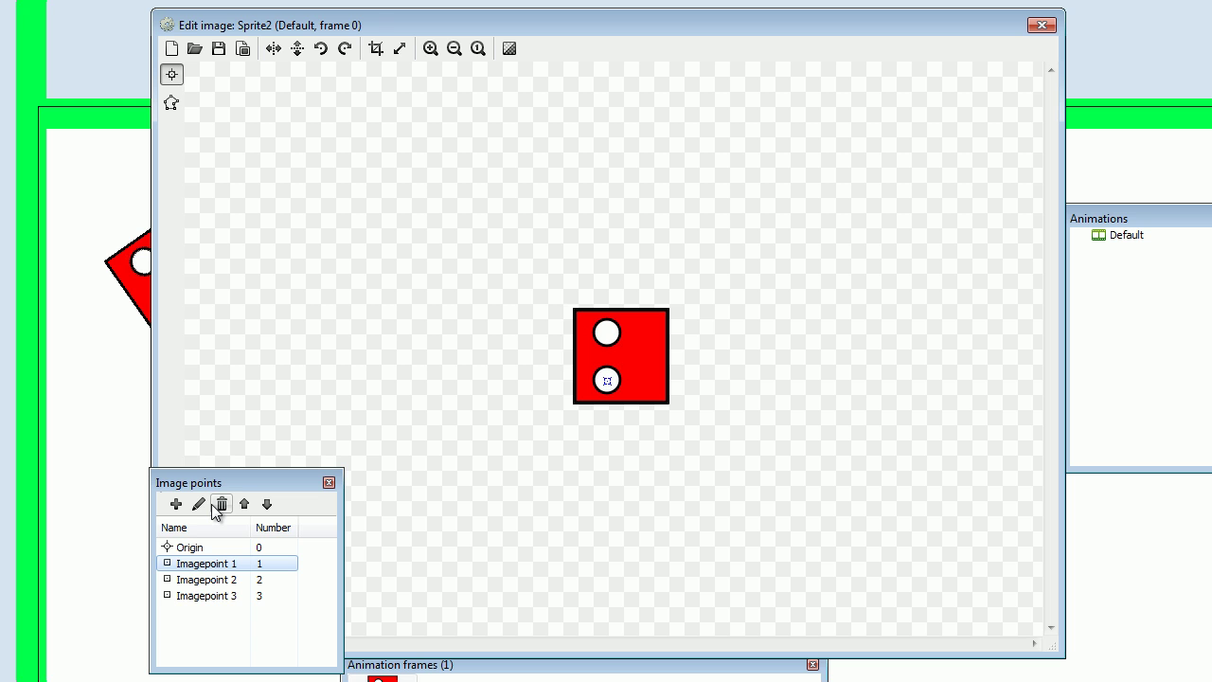
pyautogui.click(220, 505)
pyautogui.click(221, 507)
pyautogui.click(223, 509)
pyautogui.click(329, 483)
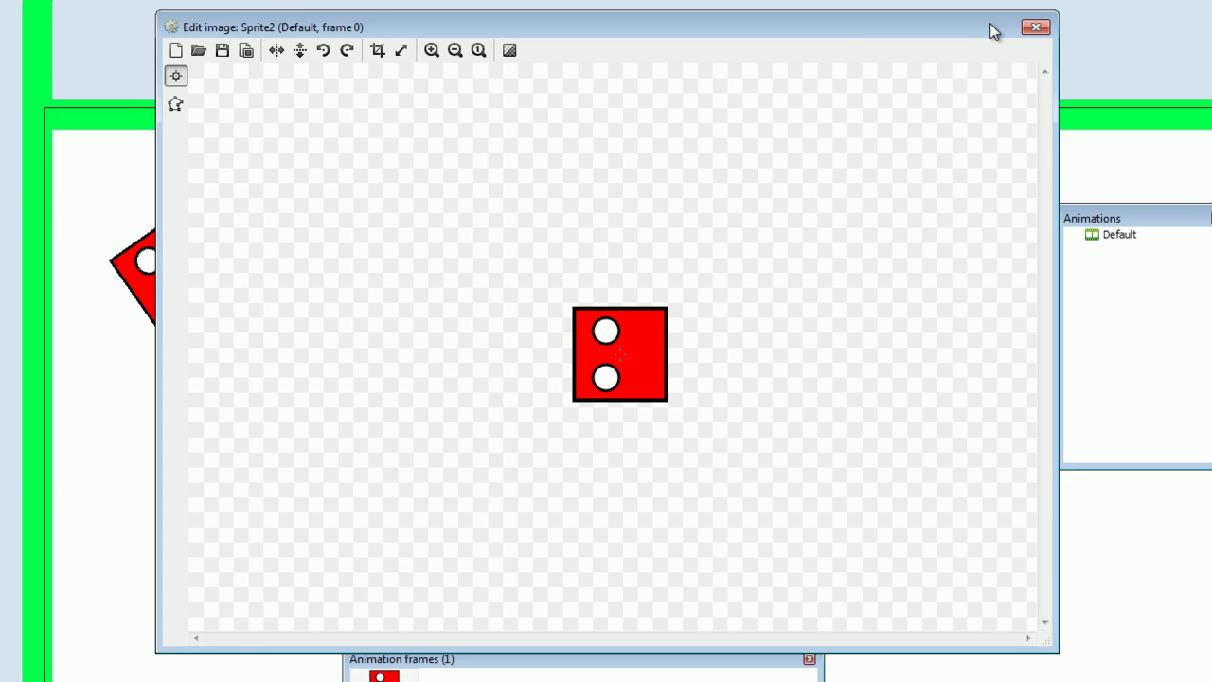
pyautogui.click(1042, 25)
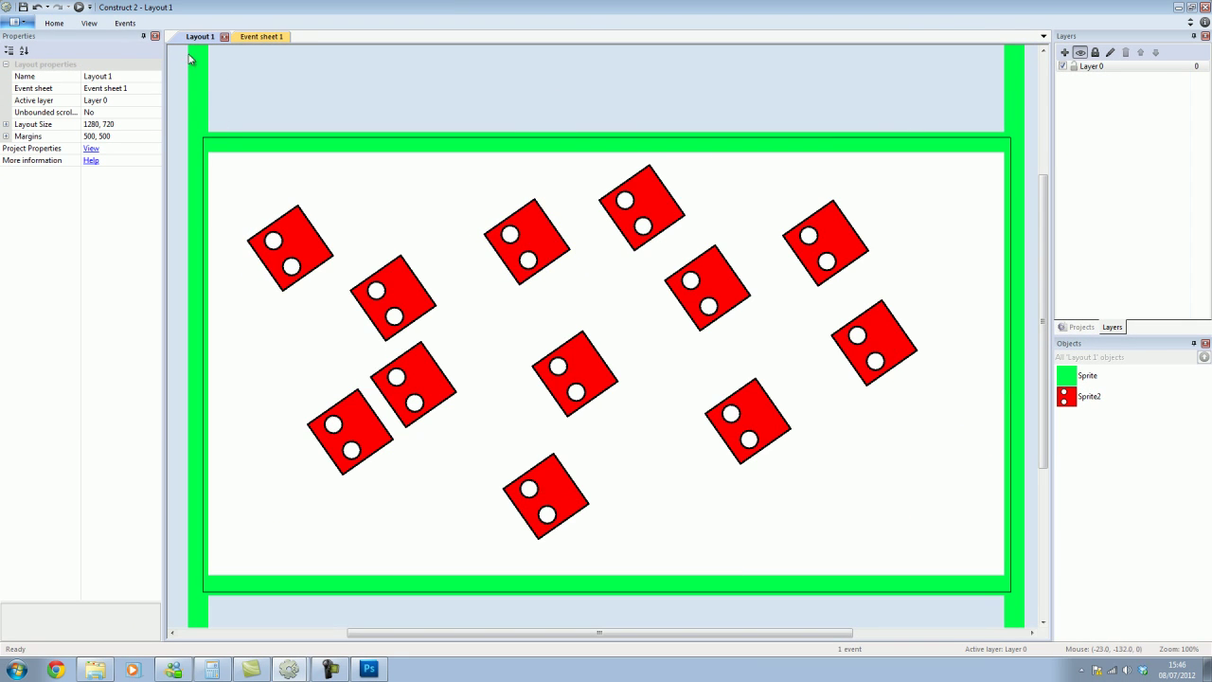
# Step: Set the force of Sprite2's "Apply force towards position" action in Event sheet 1 to 100
pyautogui.click(251, 37)
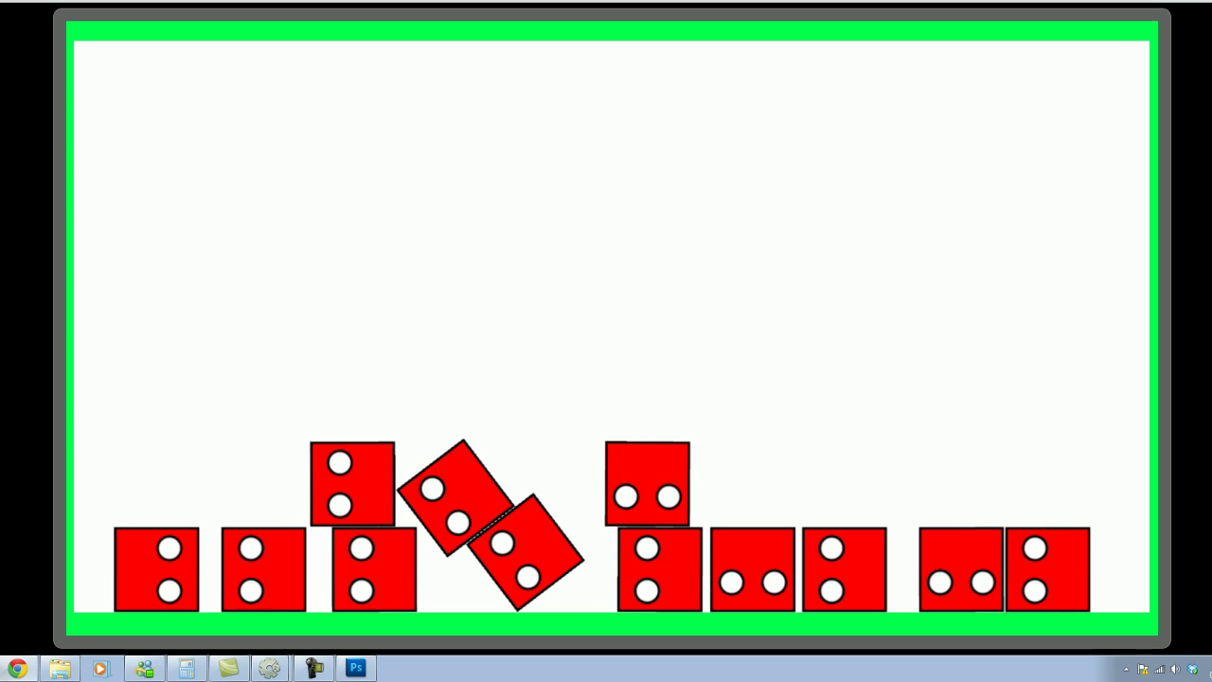
pyautogui.hotkey('ctrl', 'w')
pyautogui.doubleClick(444, 9)
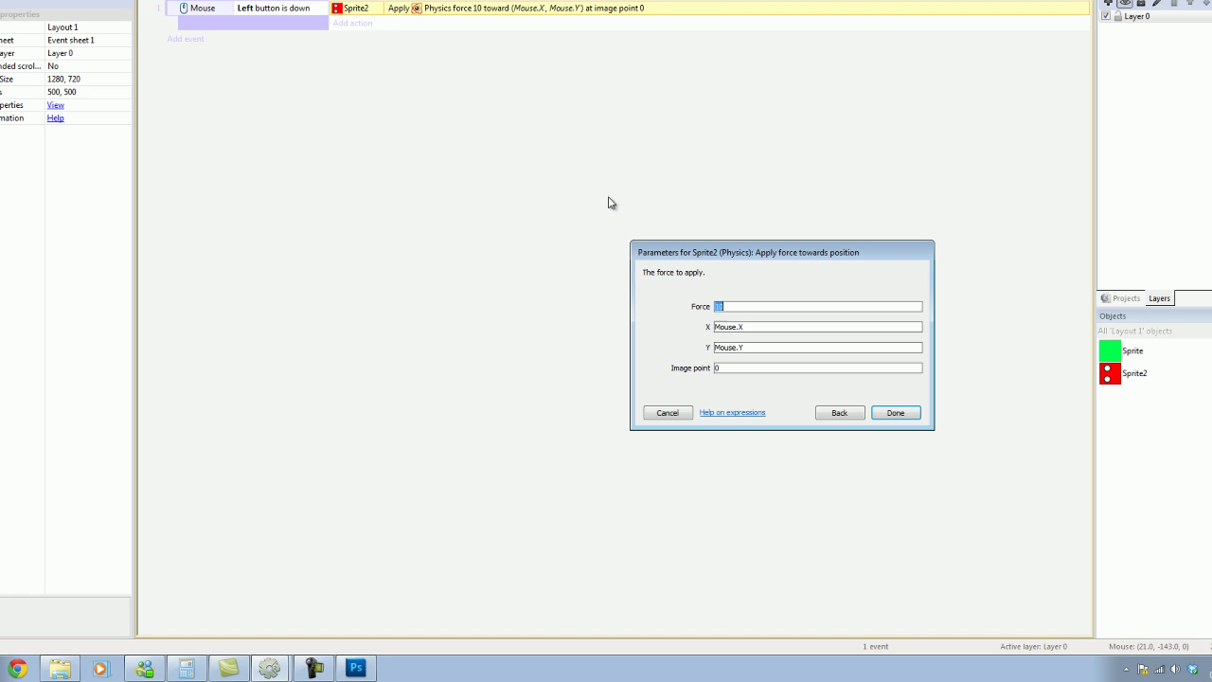
pyautogui.write('0')
pyautogui.press('Return')
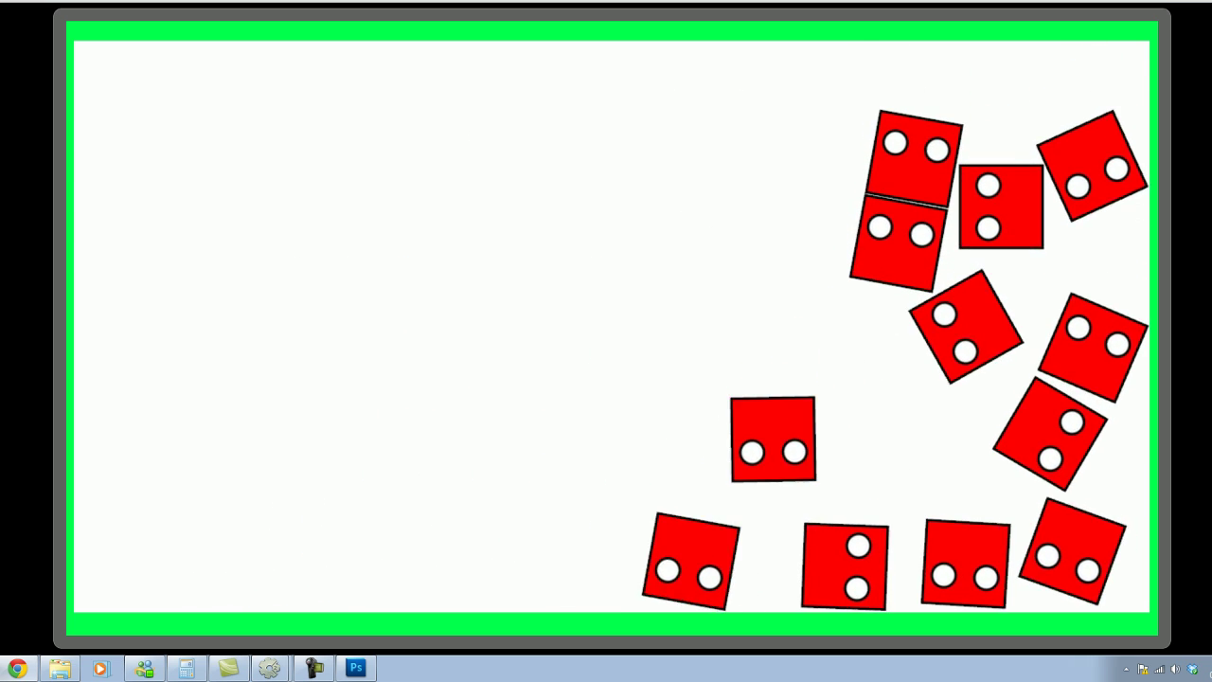
# Step: Scale all the red sprites in Layout 1 down together to about 31.6 by 31.6
pyautogui.click(189, 1)
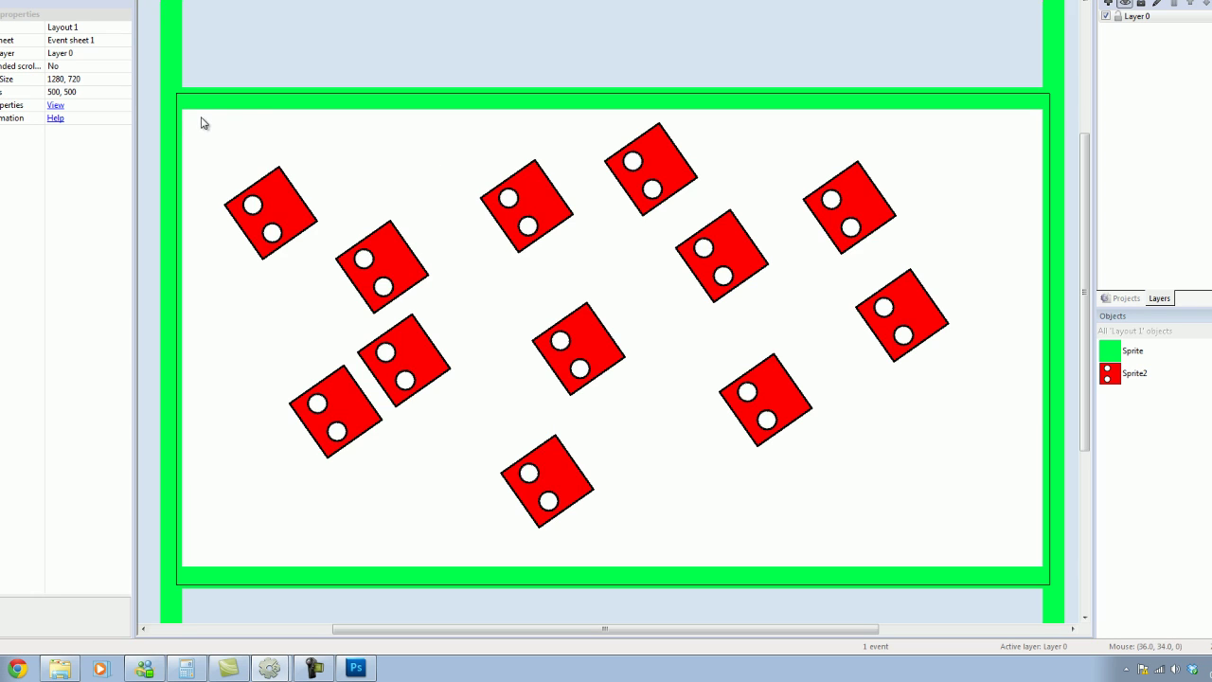
pyautogui.moveTo(196, 114); pyautogui.dragTo(995, 560)
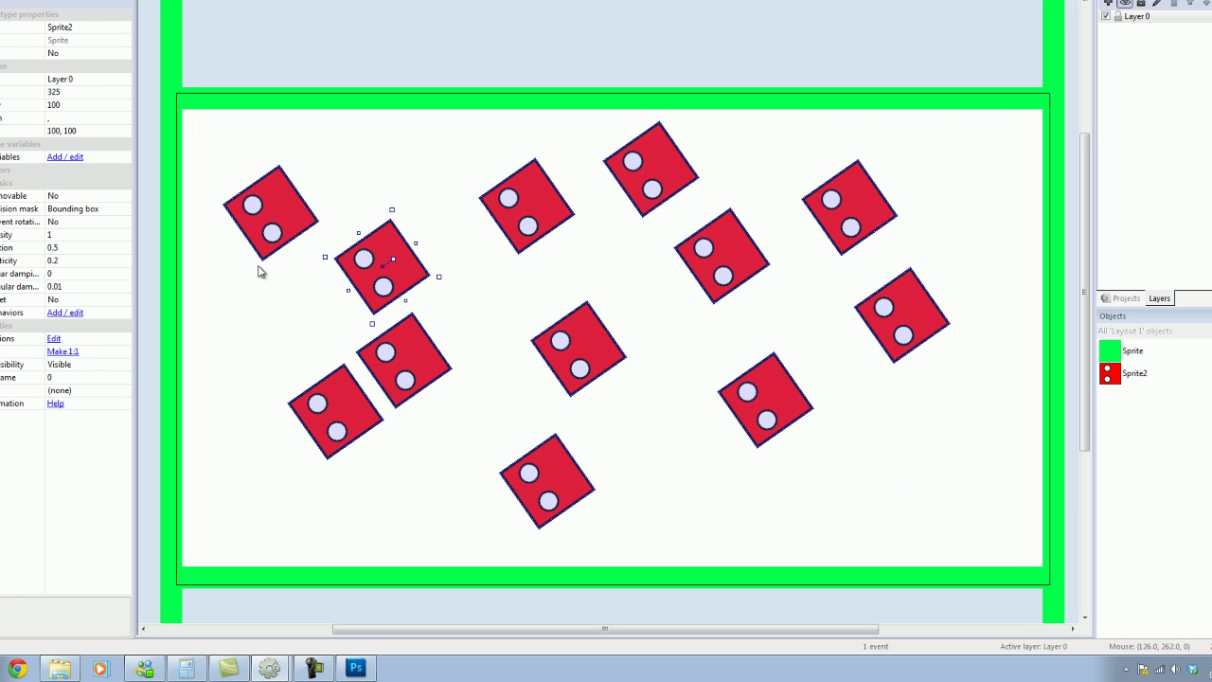
pyautogui.moveTo(392, 208); pyautogui.dragTo(386, 274)
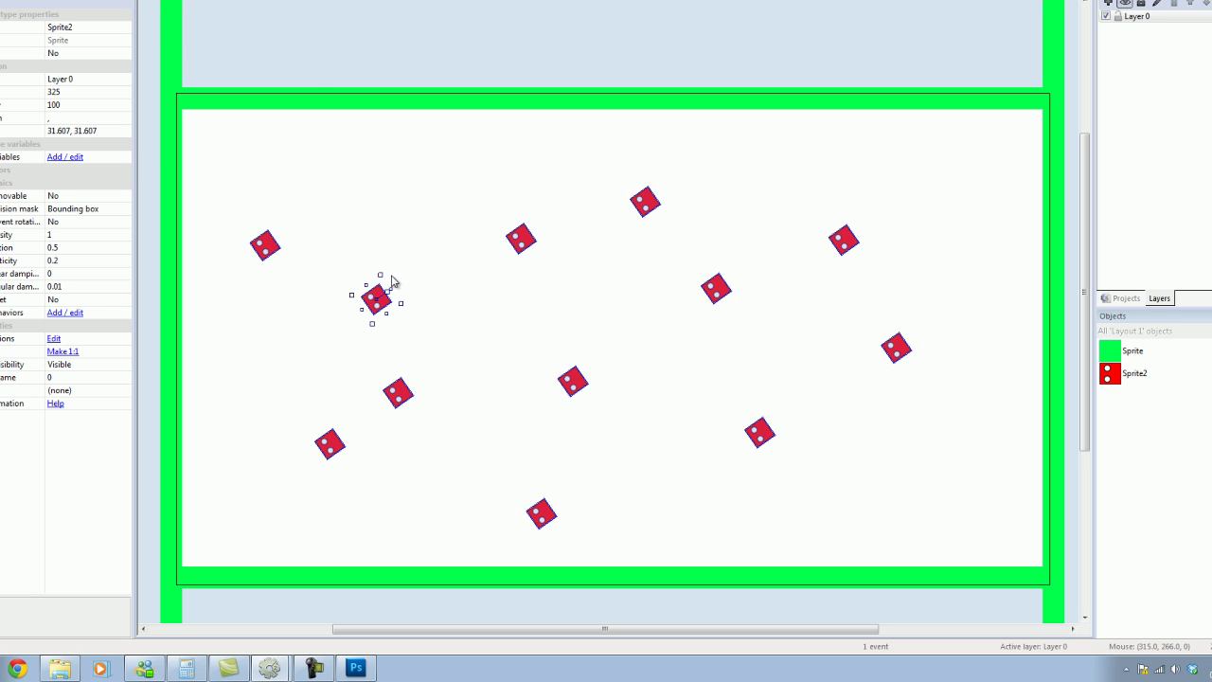
# Step: Paste a copy of the whole group of small red sprites and place it just beside the originals, inside the green walls
pyautogui.hotkey('ctrl', 'v')
pyautogui.click(361, 197)
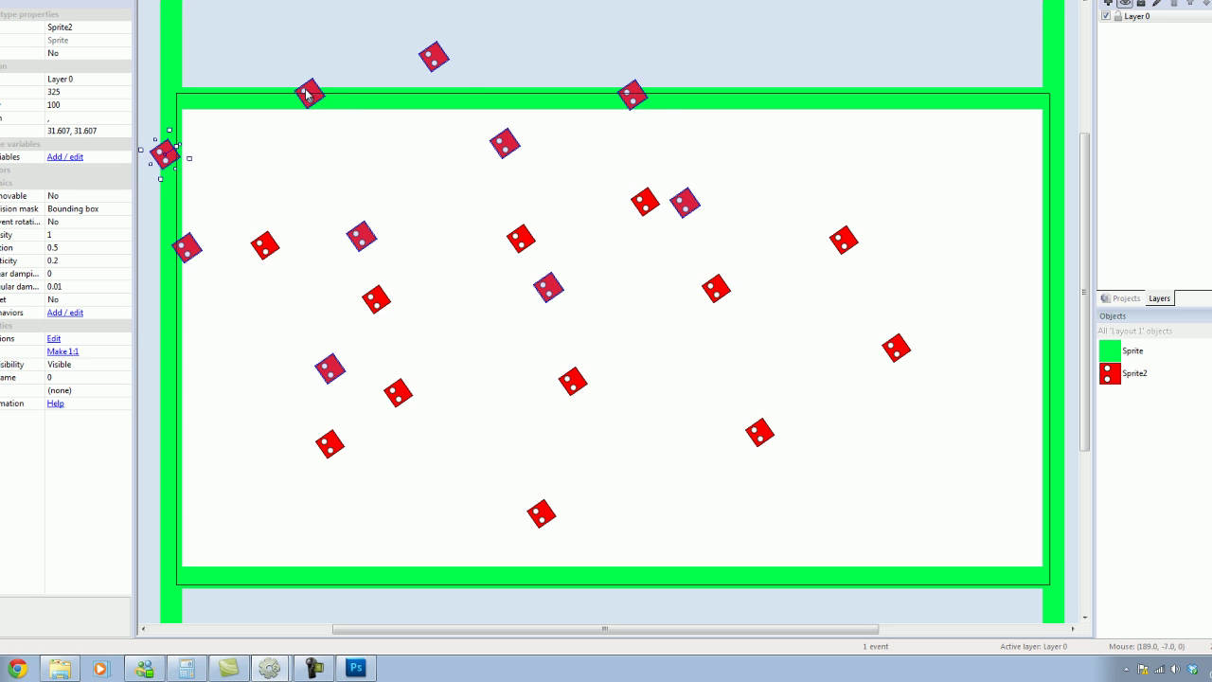
pyautogui.moveTo(307, 95); pyautogui.dragTo(593, 249)
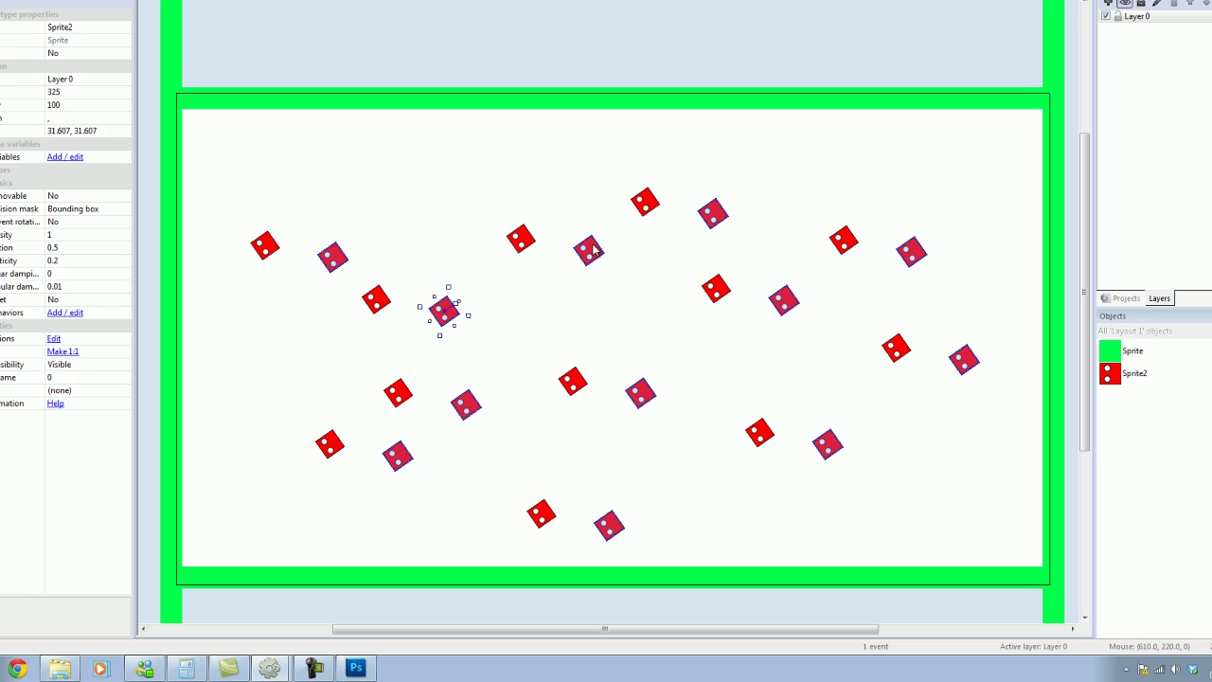
pyautogui.click(571, 165)
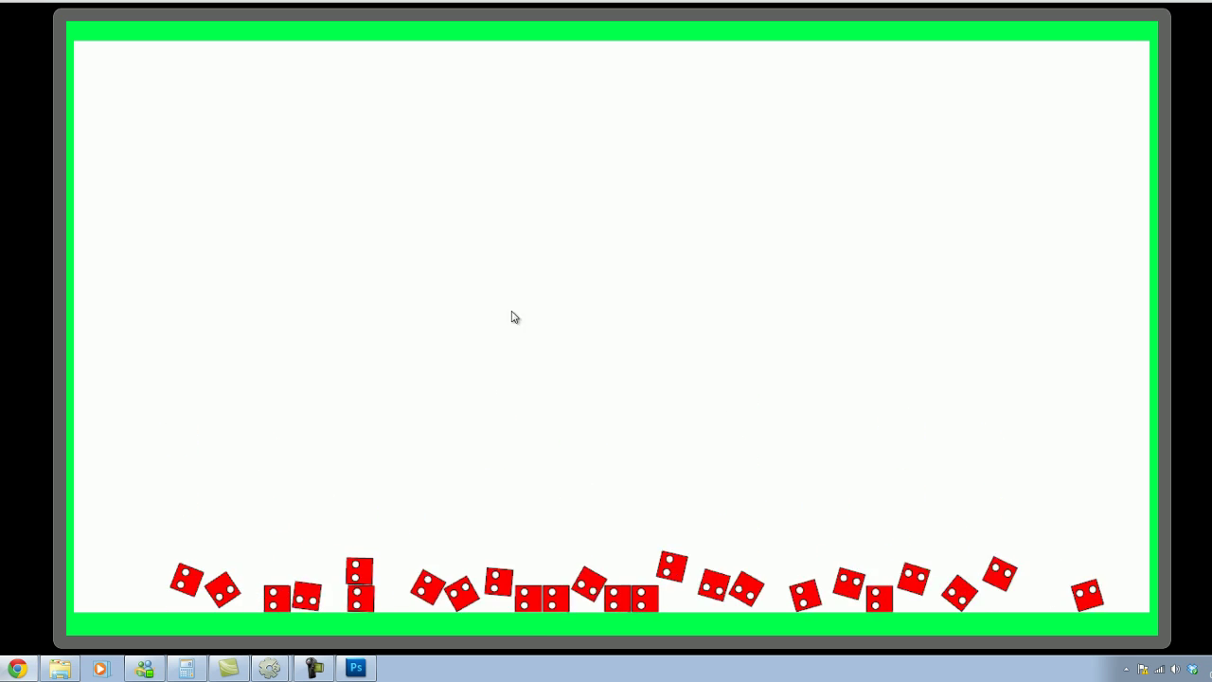
# Step: Test pulling the small sprites in the preview and open the force of Sprite2's "Apply force towards position" action for editing
pyautogui.moveTo(200, 244); pyautogui.dragTo(632, 217)
pyautogui.moveTo(240, 8); pyautogui.dragTo(370, 147)
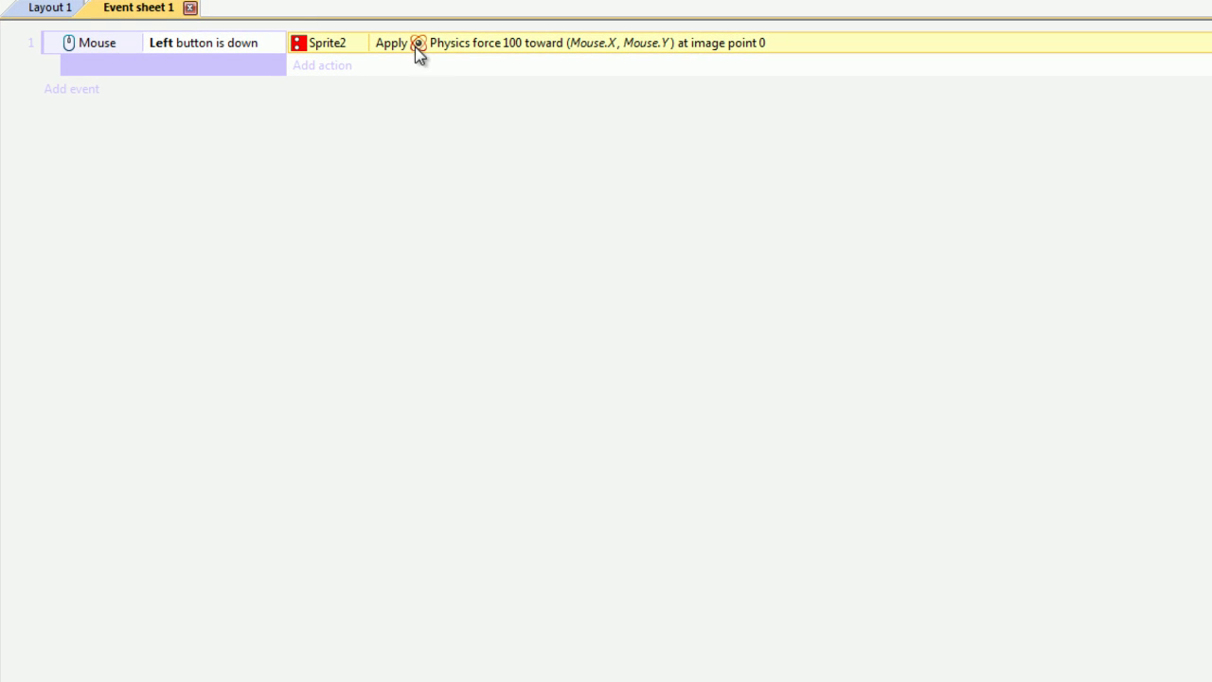
pyautogui.doubleClick(454, 43)
pyautogui.click(906, 490)
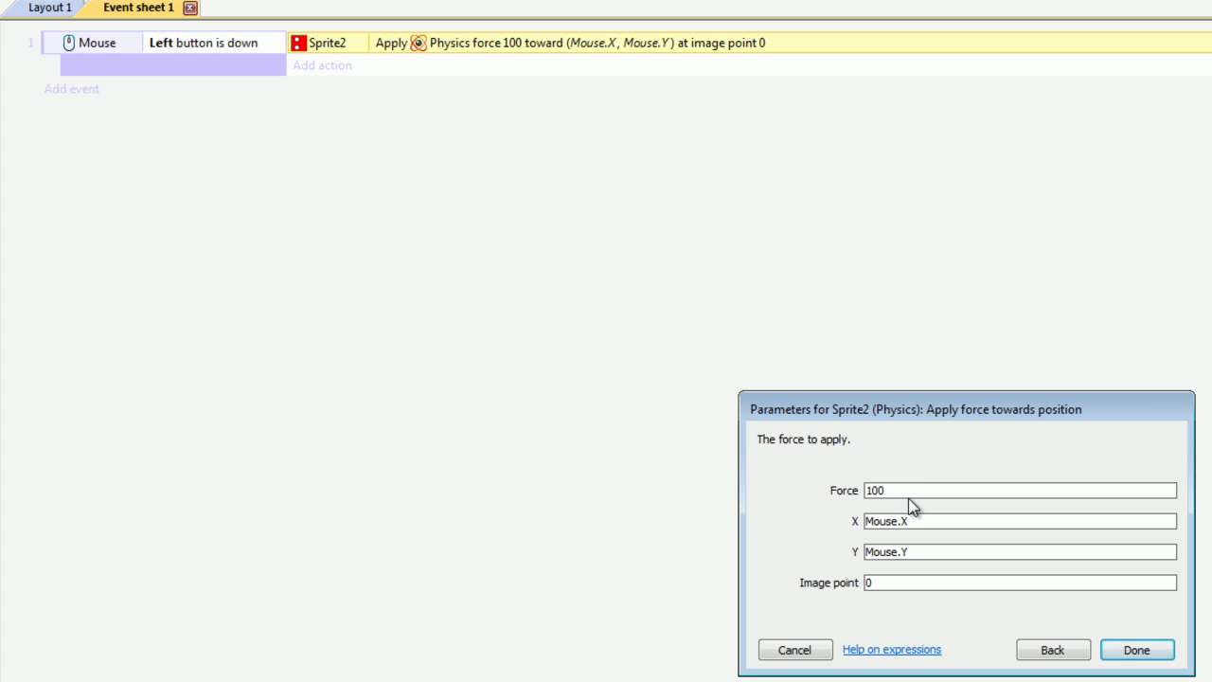
pyautogui.press('Return')
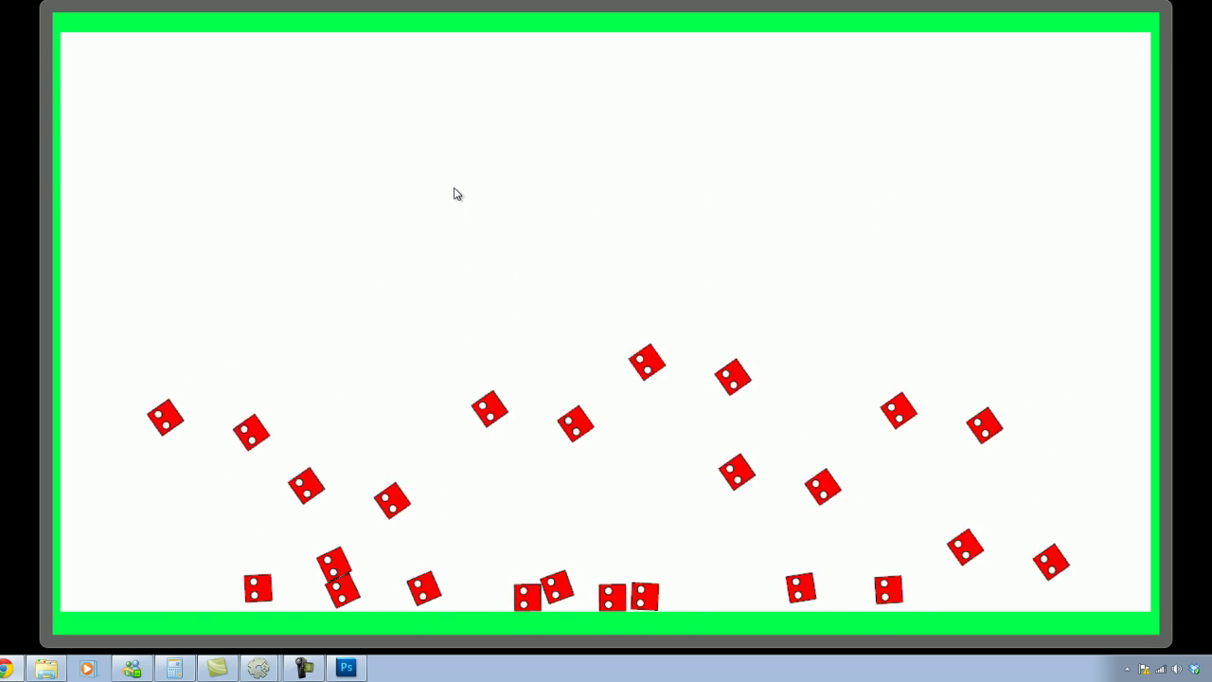
# Step: Pull the red sprites towards several different points in the running preview
pyautogui.click(635, 276)
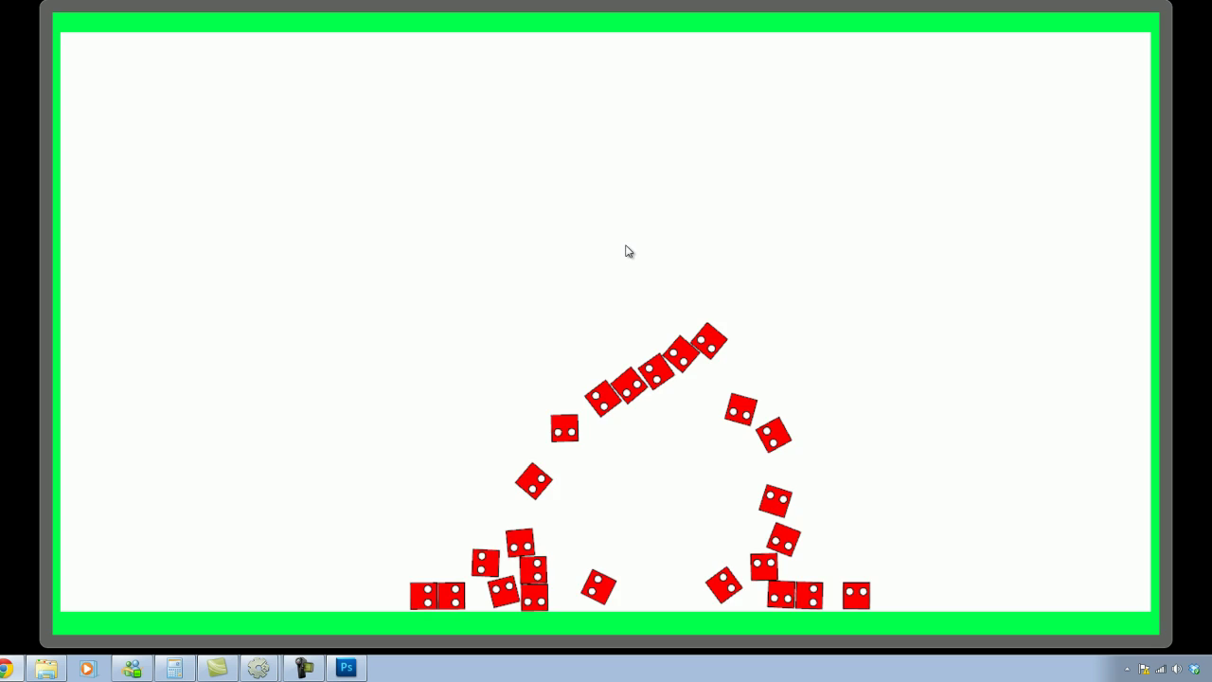
pyautogui.click(365, 209)
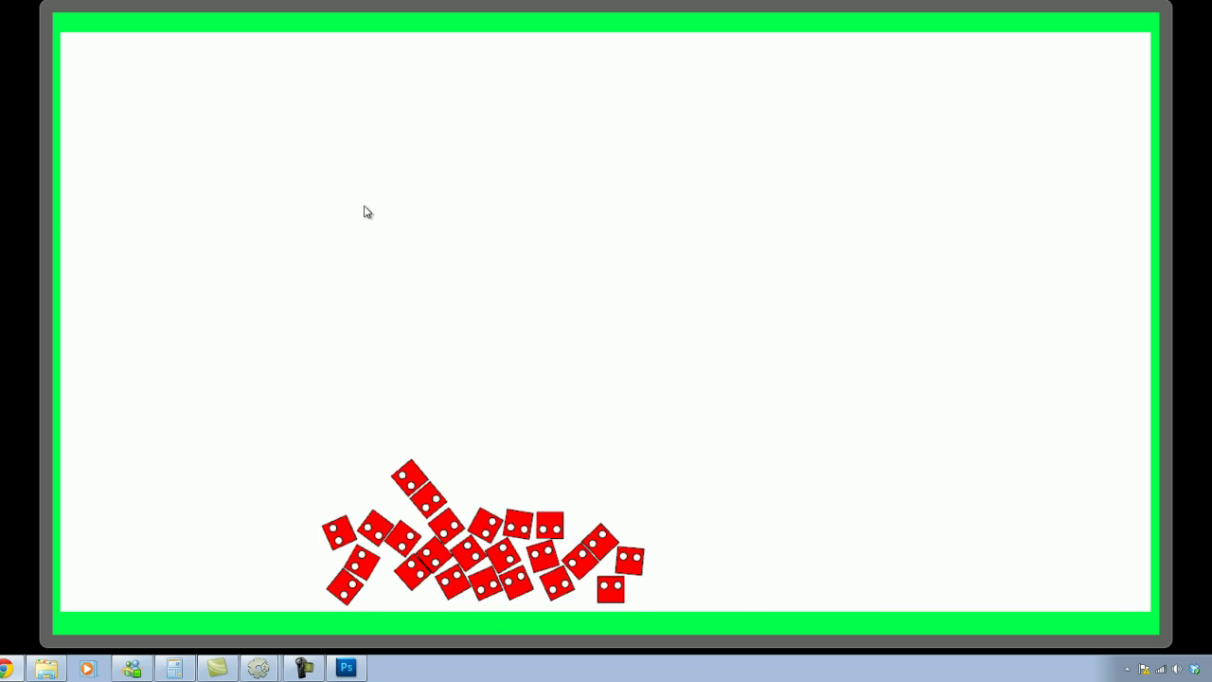
pyautogui.click(882, 295)
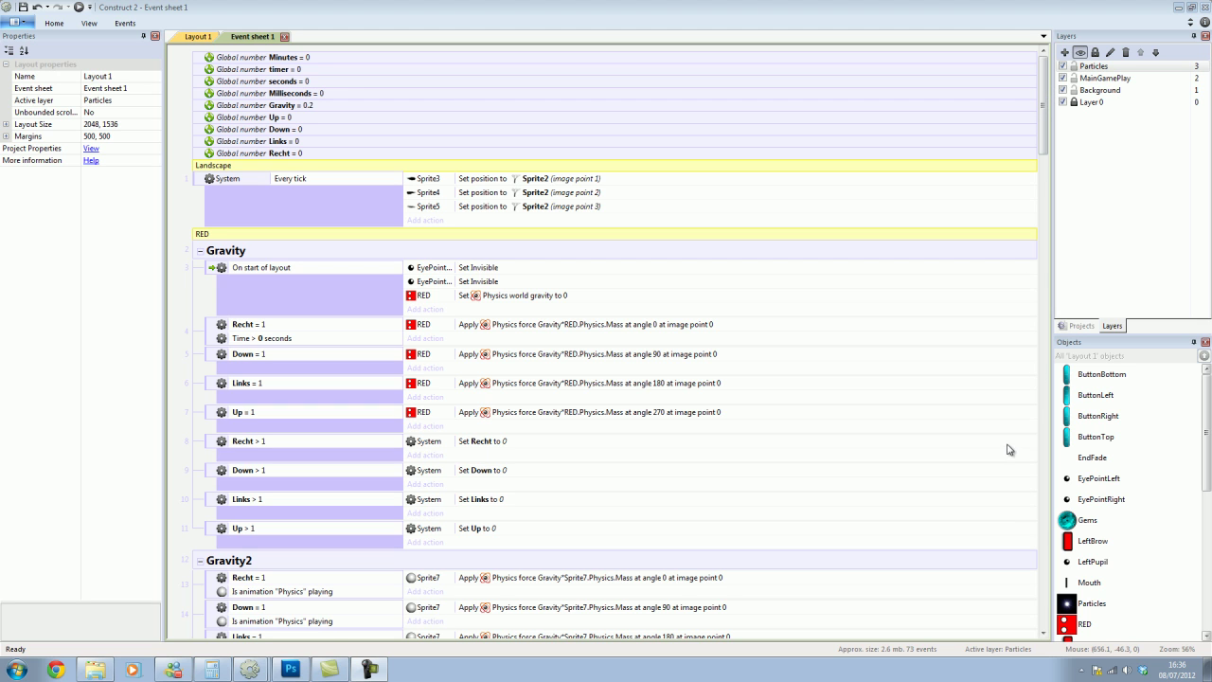
# Step: Examine the Gravity2, Controls, RED Setup, Menu and HUD event groups in the finished game's Event sheet 1
pyautogui.scroll(-7, 1004, 417)
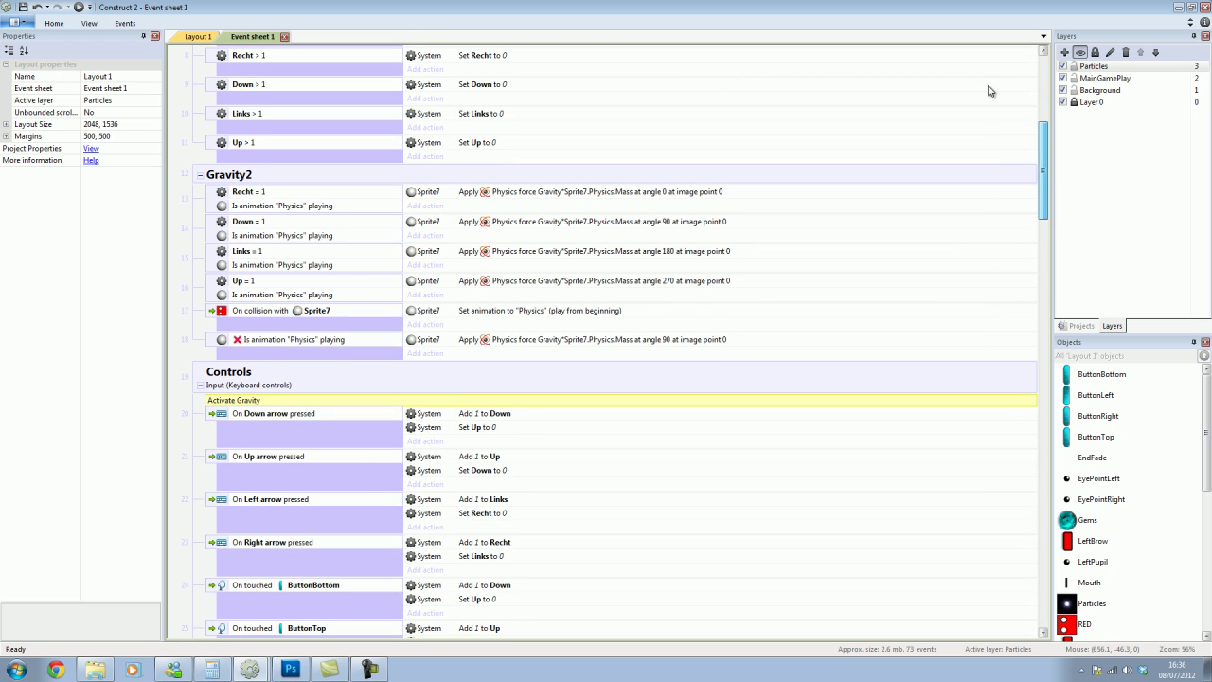
pyautogui.scroll(-3, 990, 91)
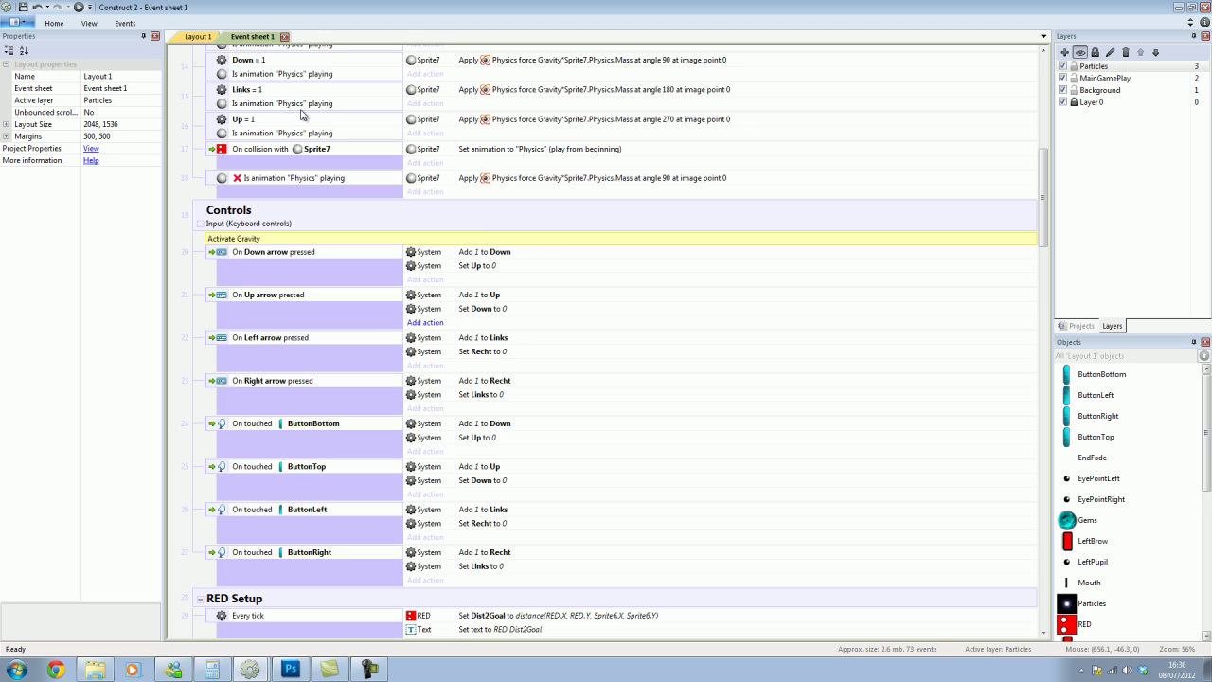
pyautogui.moveTo(1044, 198); pyautogui.dragTo(1044, 199)
pyautogui.scroll(-10, 759, 391)
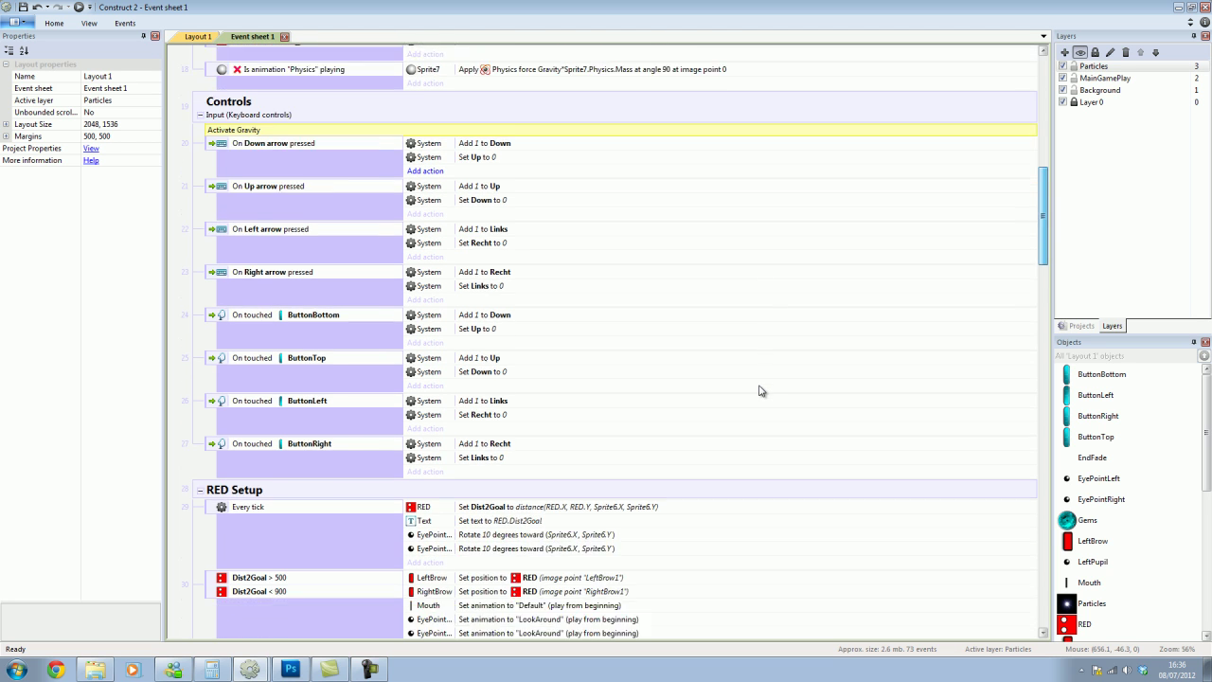
pyautogui.scroll(-10, 759, 390)
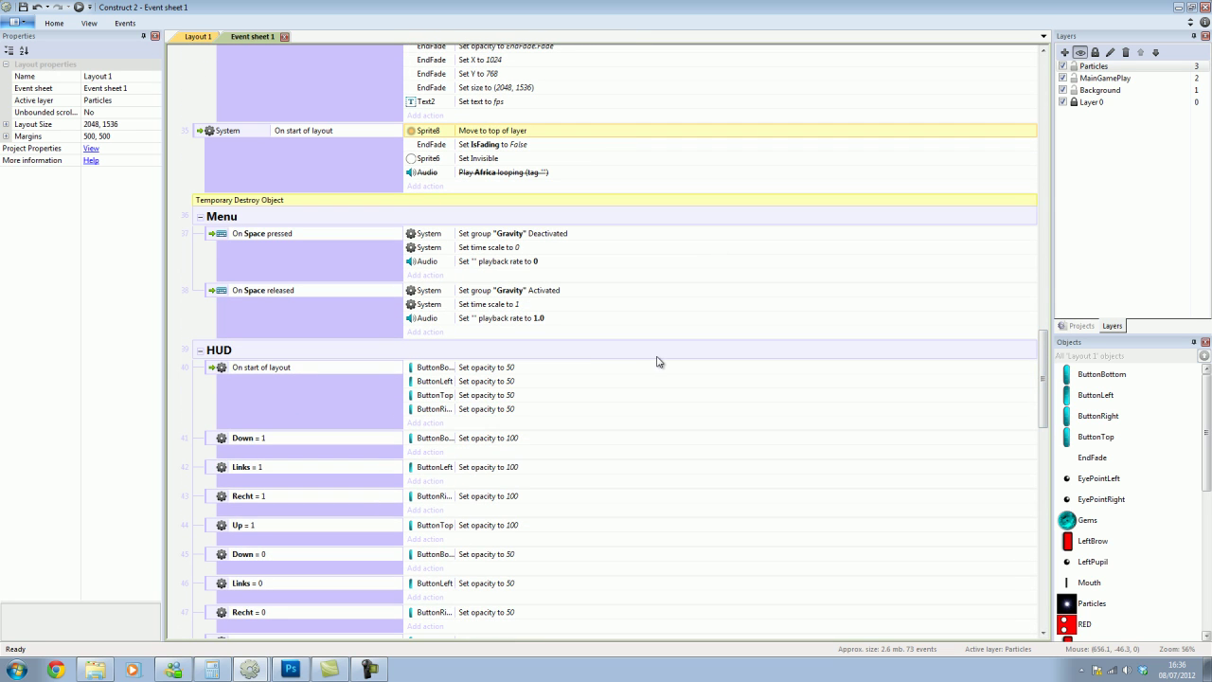
# Step: Open the RED sprite's image from Layout 1 and inspect its LeftEye and RightEye image points
pyautogui.hotkey('ctrl', 'Tab')
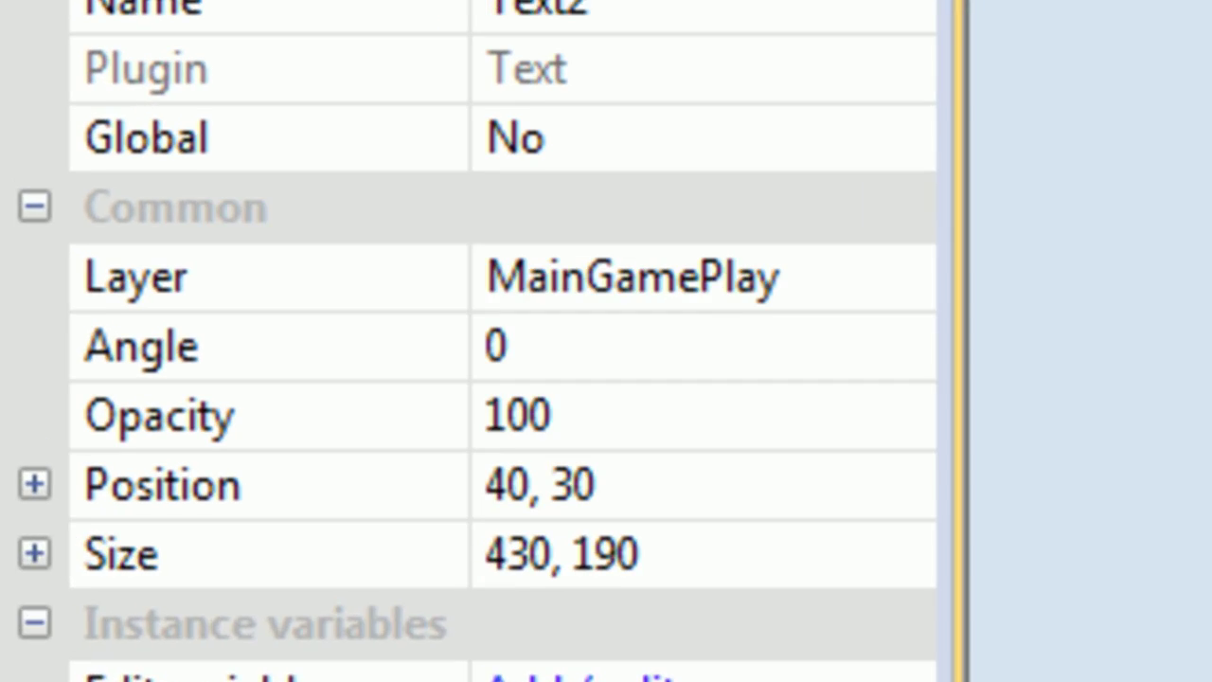
pyautogui.click(712, 375)
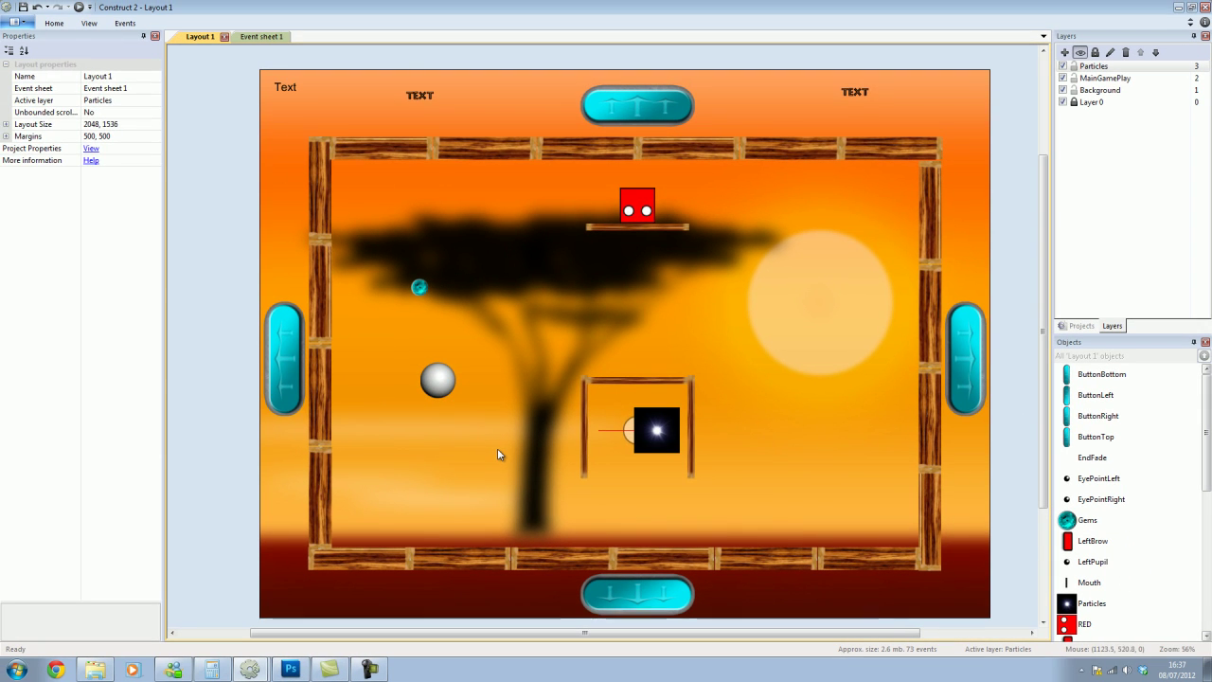
pyautogui.doubleClick(643, 198)
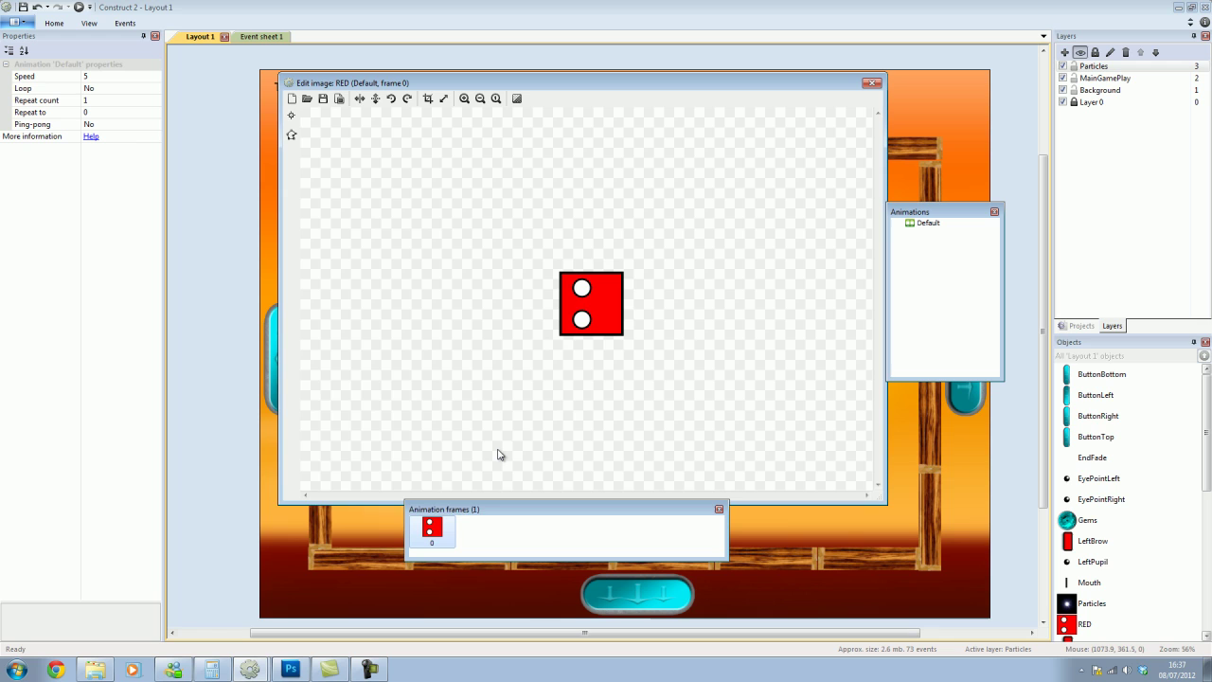
pyautogui.click(291, 116)
pyautogui.click(307, 442)
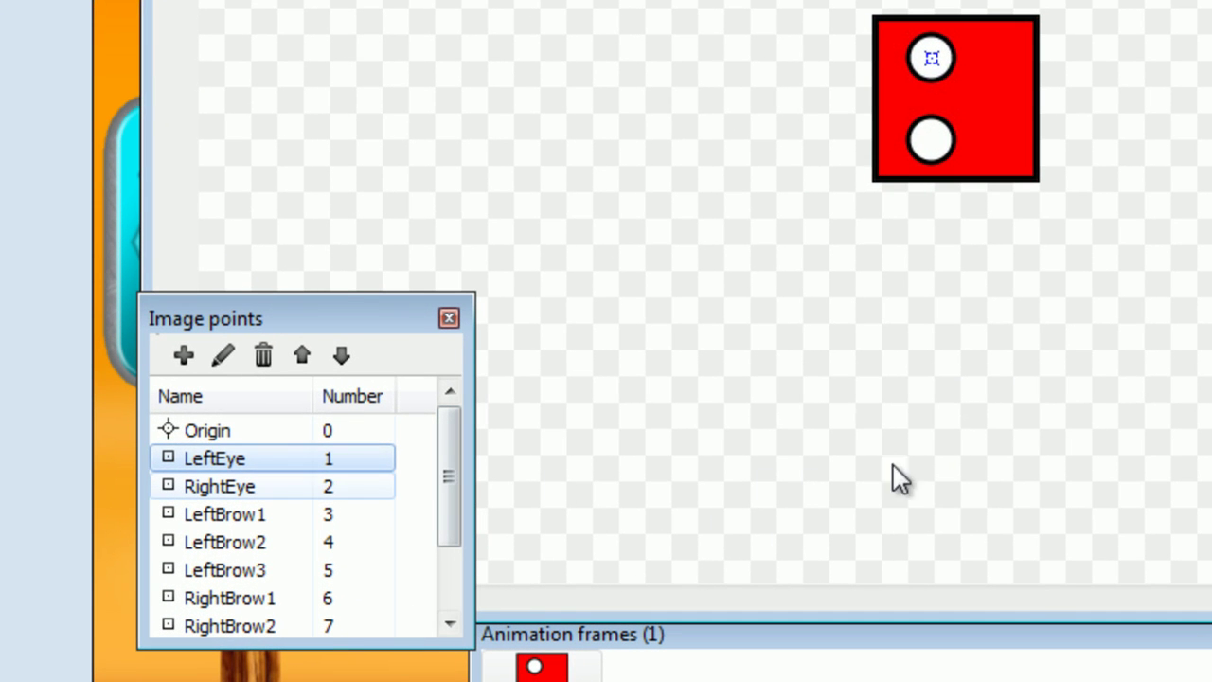
pyautogui.click(220, 487)
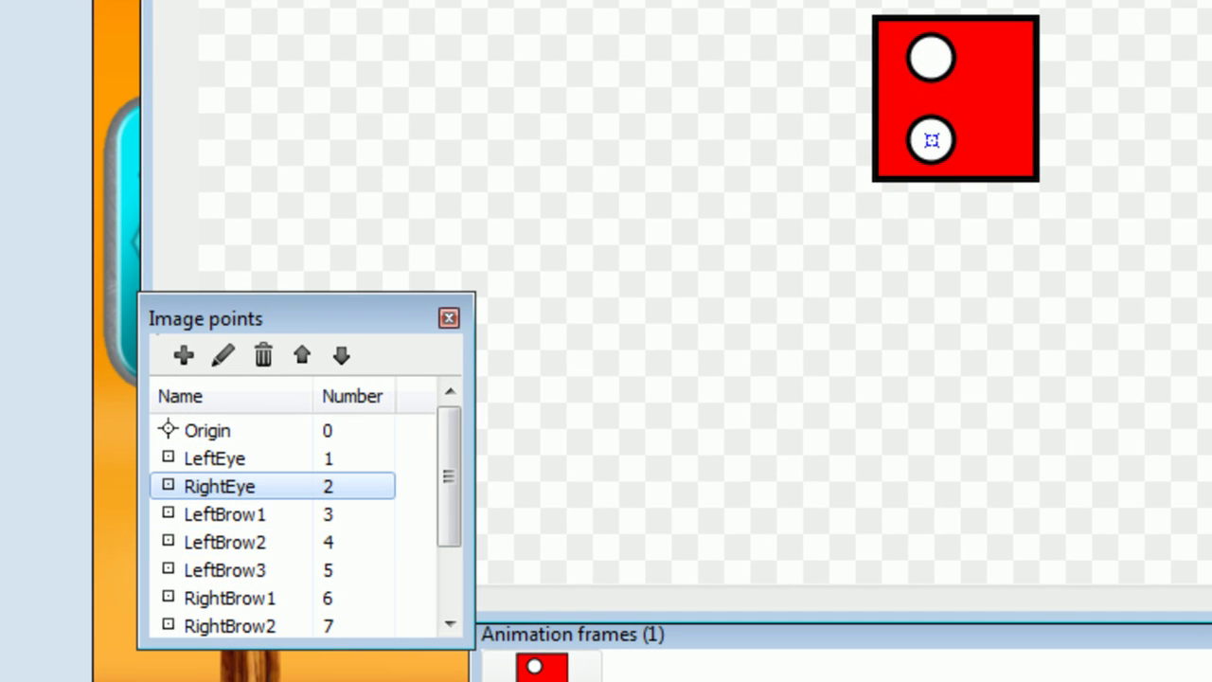
# Step: Inspect the positions of RED's LeftBrow, RightBrow and Mouth image points and close the image editor
pyautogui.click(226, 516)
pyautogui.click(226, 543)
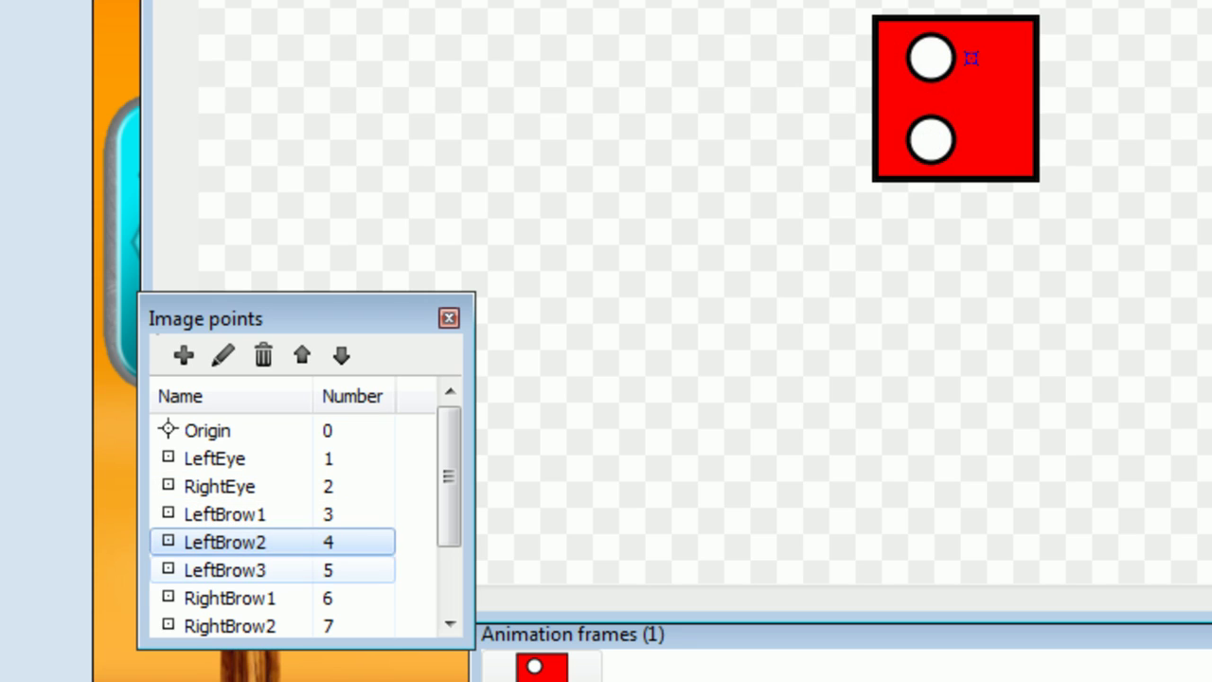
pyautogui.click(225, 570)
pyautogui.click(230, 599)
pyautogui.click(229, 626)
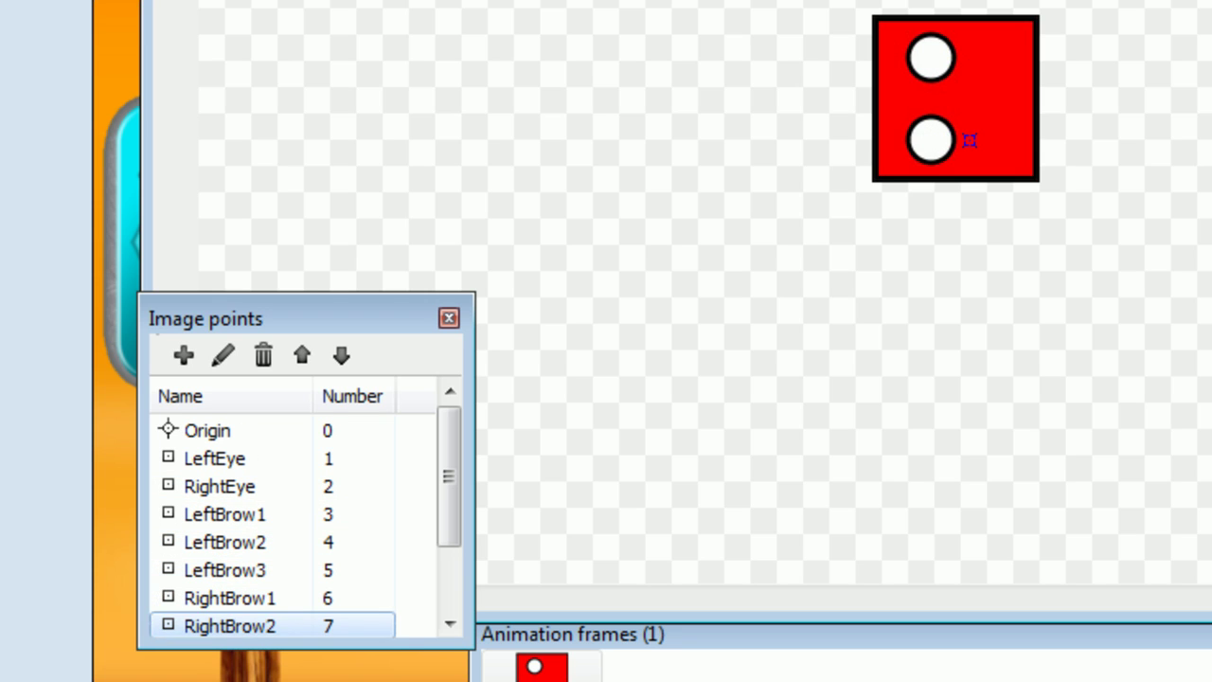
pyautogui.moveTo(449, 526); pyautogui.dragTo(449, 587)
pyautogui.click(227, 598)
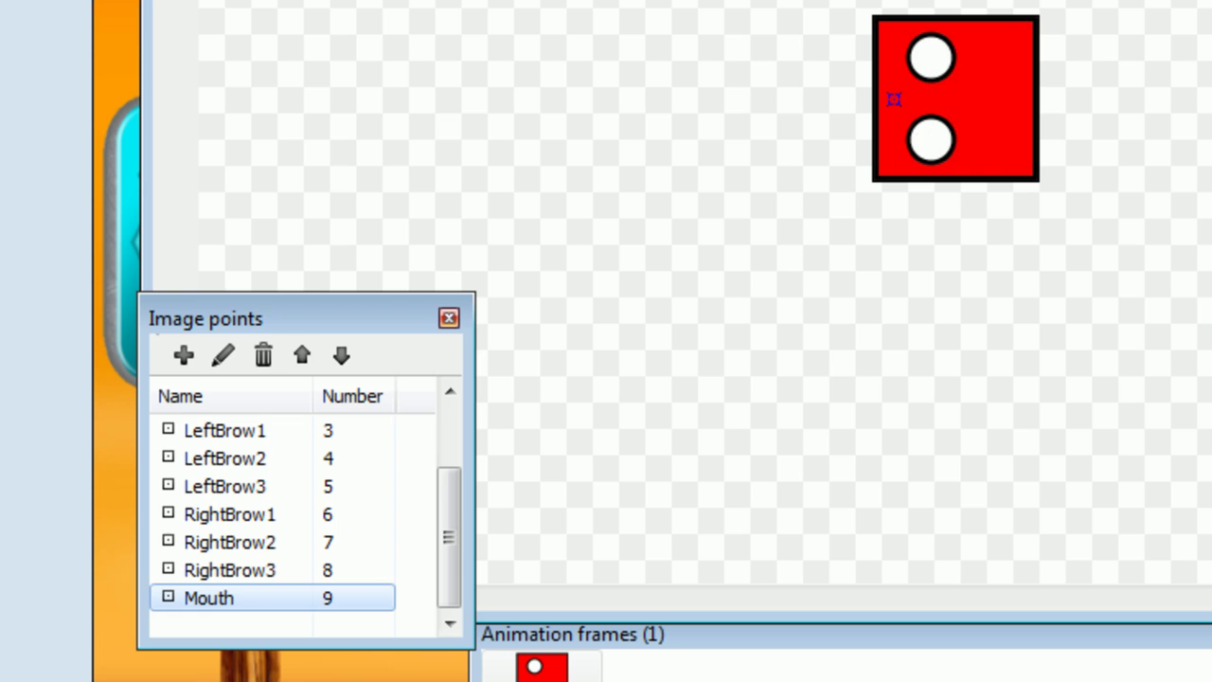
pyautogui.press('Escape')
pyautogui.press('Escape')
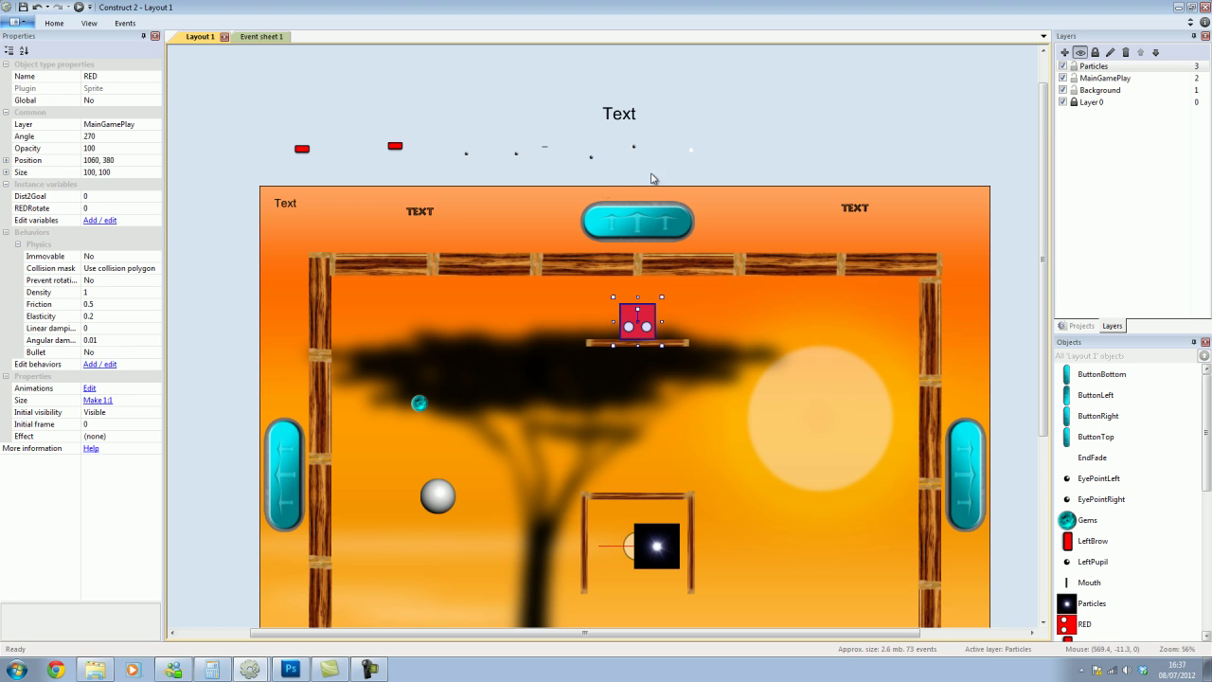
# Step: Open the EyePointLeft sprite's image from the layout, inspect its default frame up close and close the editor
pyautogui.click(613, 219)
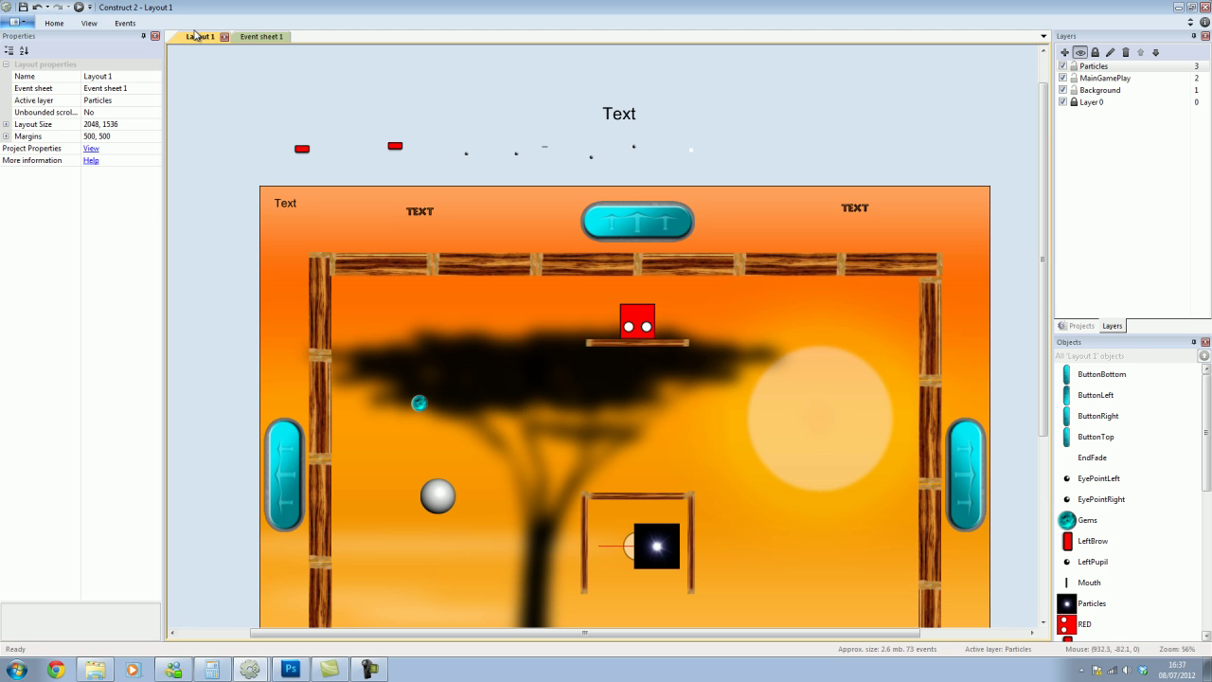
pyautogui.doubleClick(466, 154)
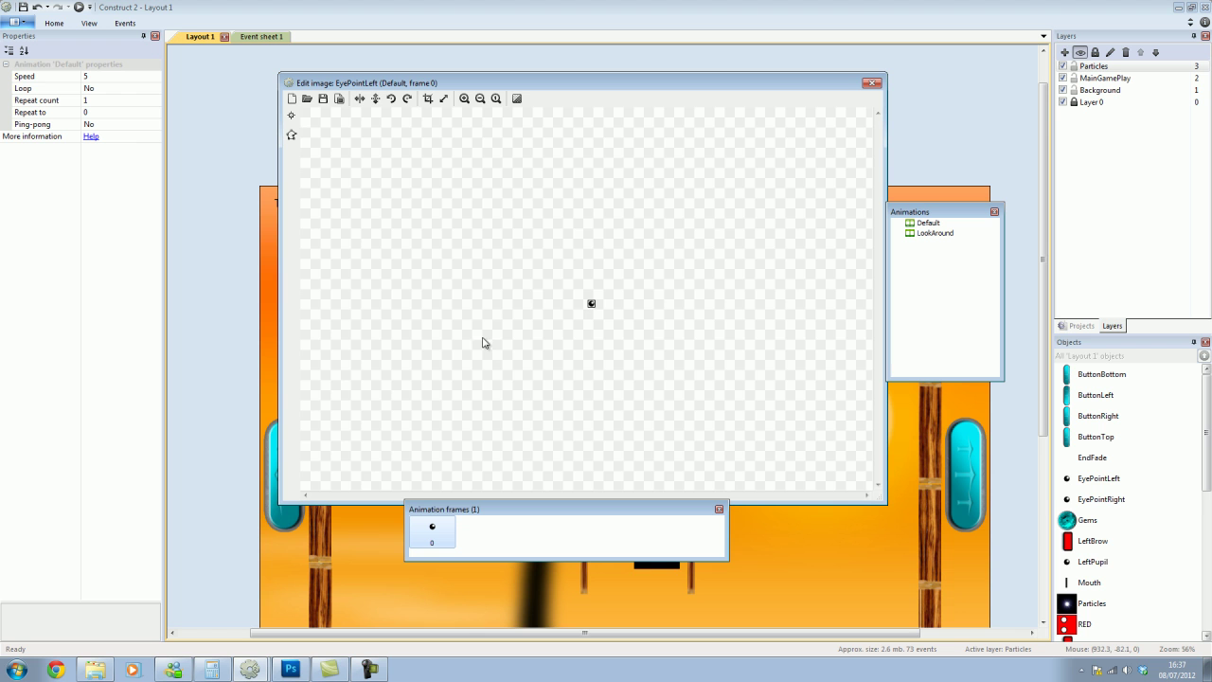
pyautogui.click(465, 99)
pyautogui.click(464, 98)
pyautogui.click(464, 98)
pyautogui.click(464, 99)
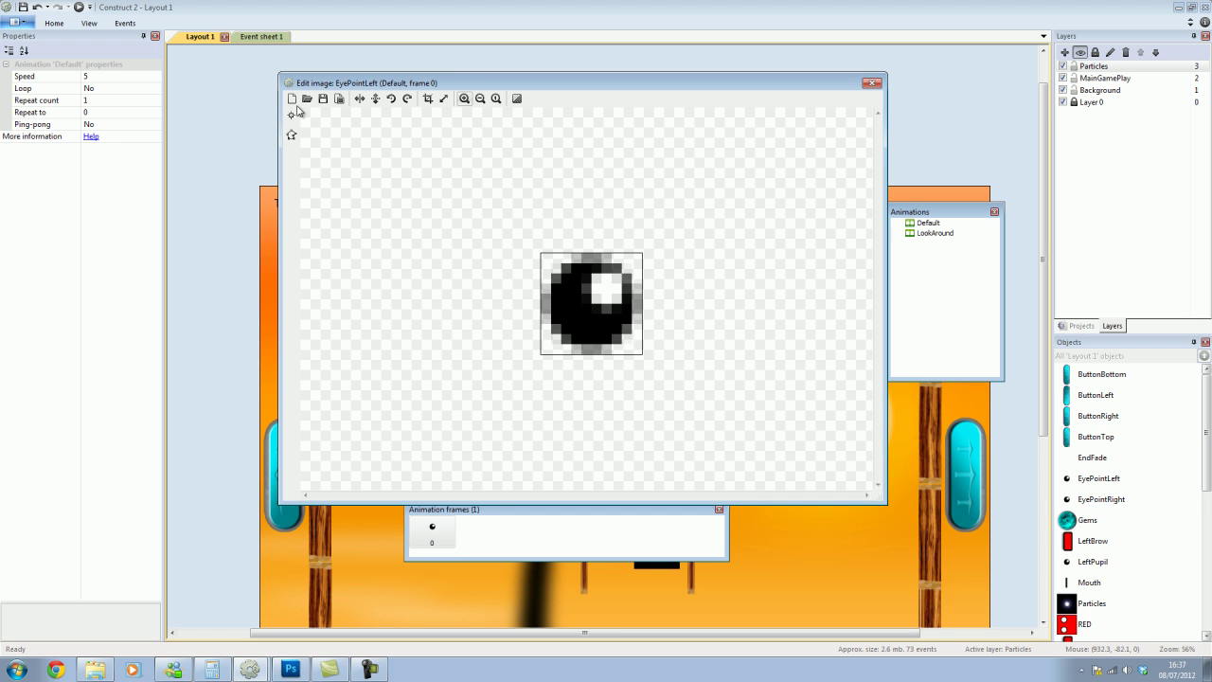
pyautogui.click(292, 115)
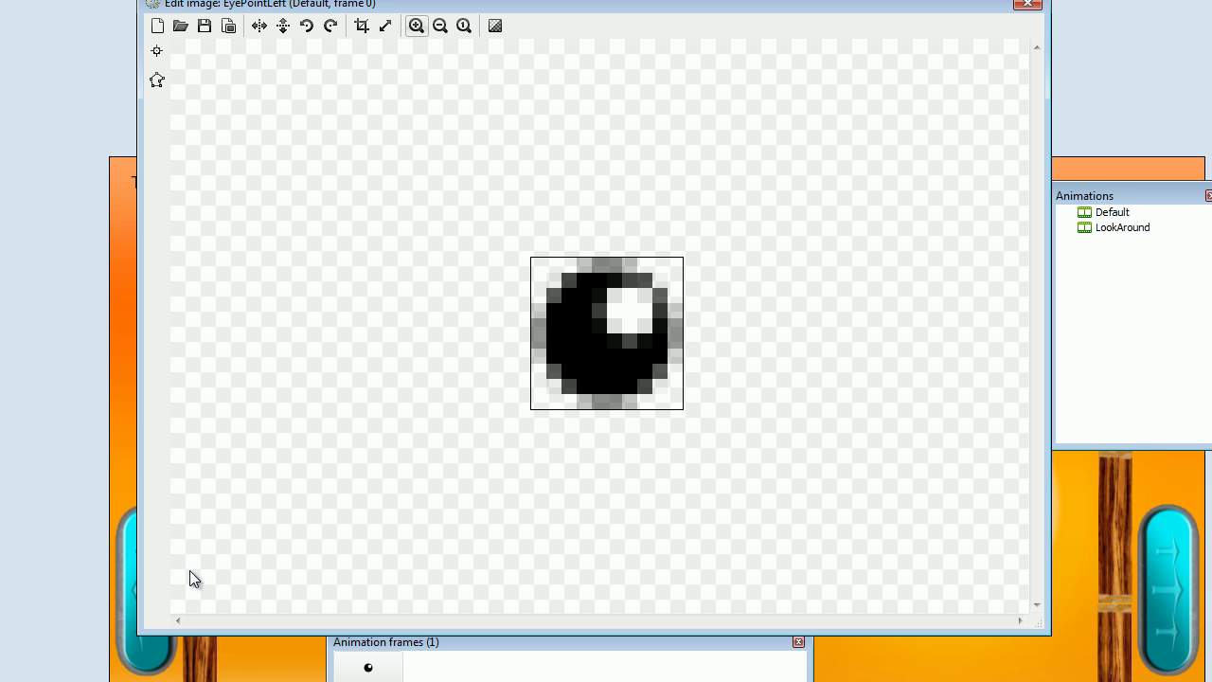
pyautogui.press('Escape')
pyautogui.press('Escape')
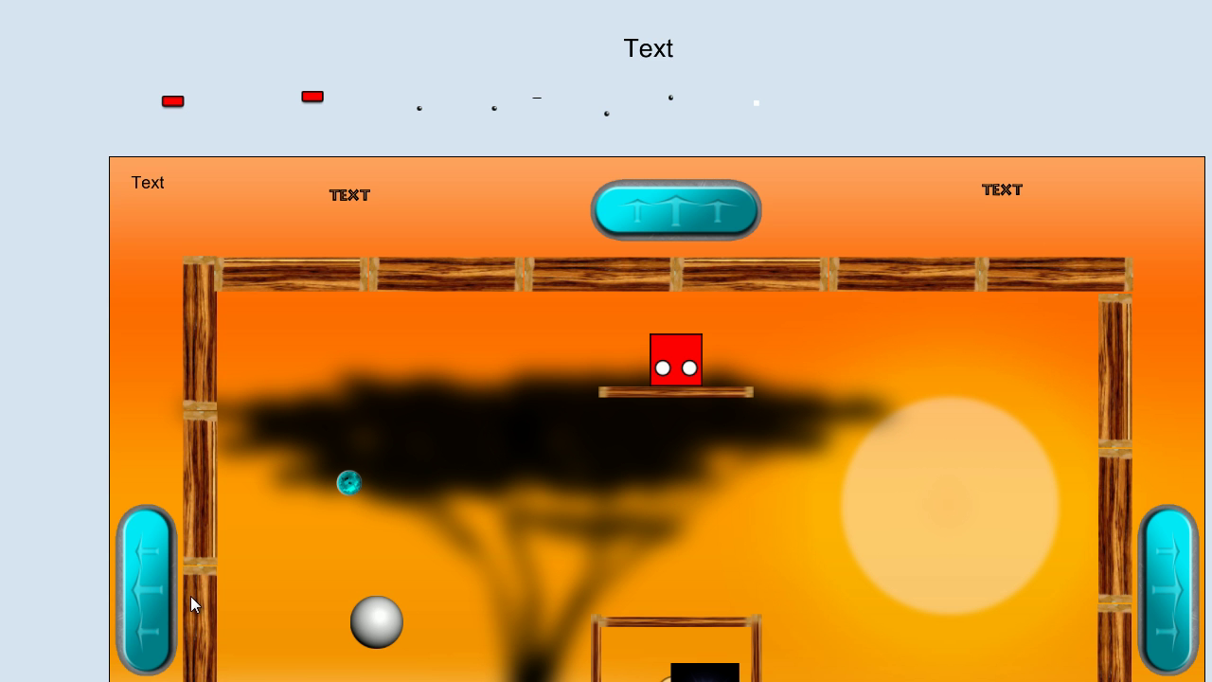
# Step: Open the LeftPupil sprite's image, check its origin point and close the editor
pyautogui.doubleClick(420, 108)
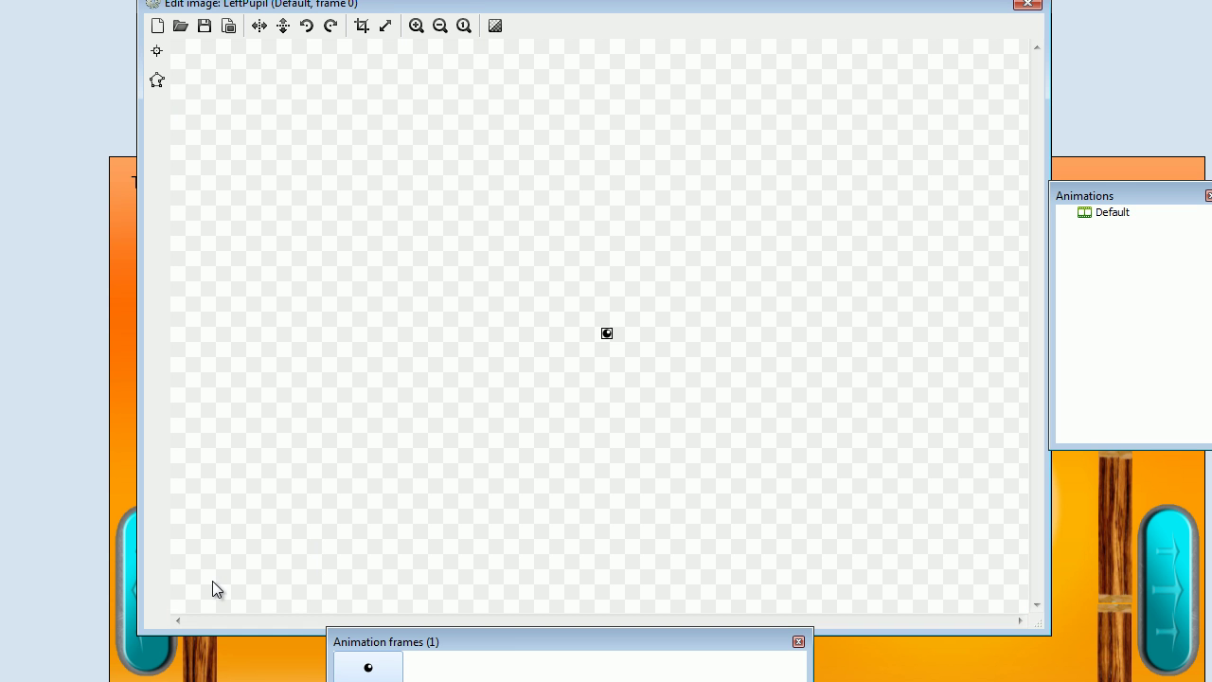
pyautogui.press('o')
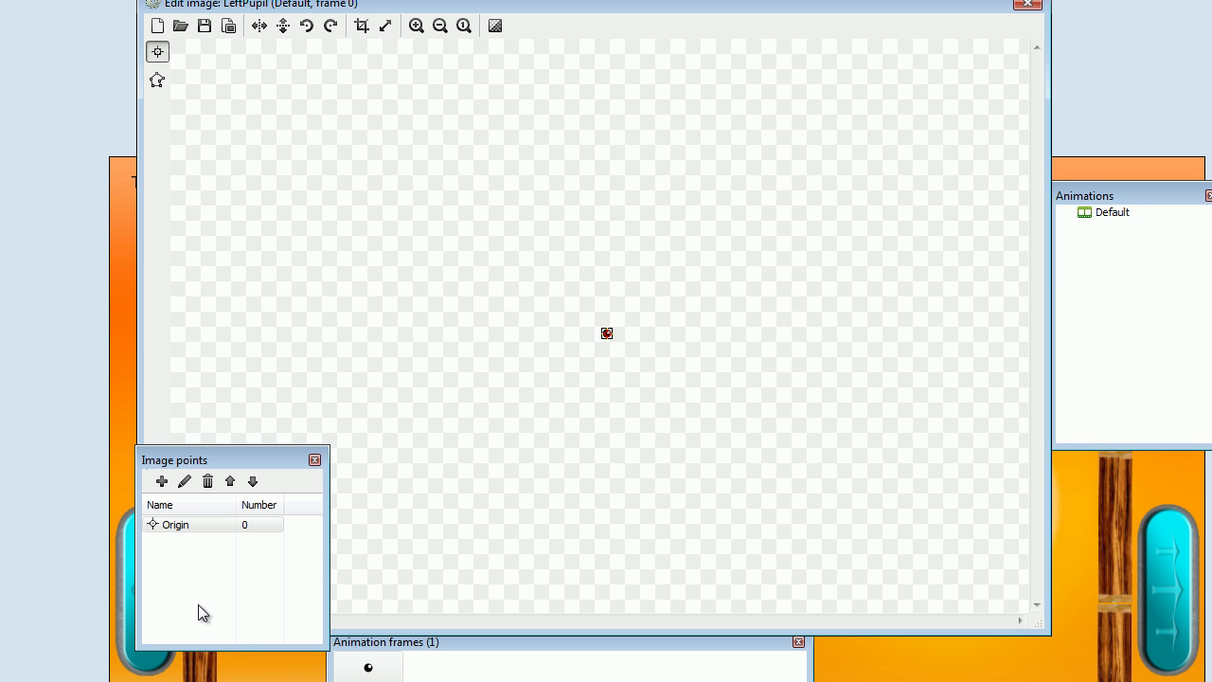
pyautogui.press('Escape')
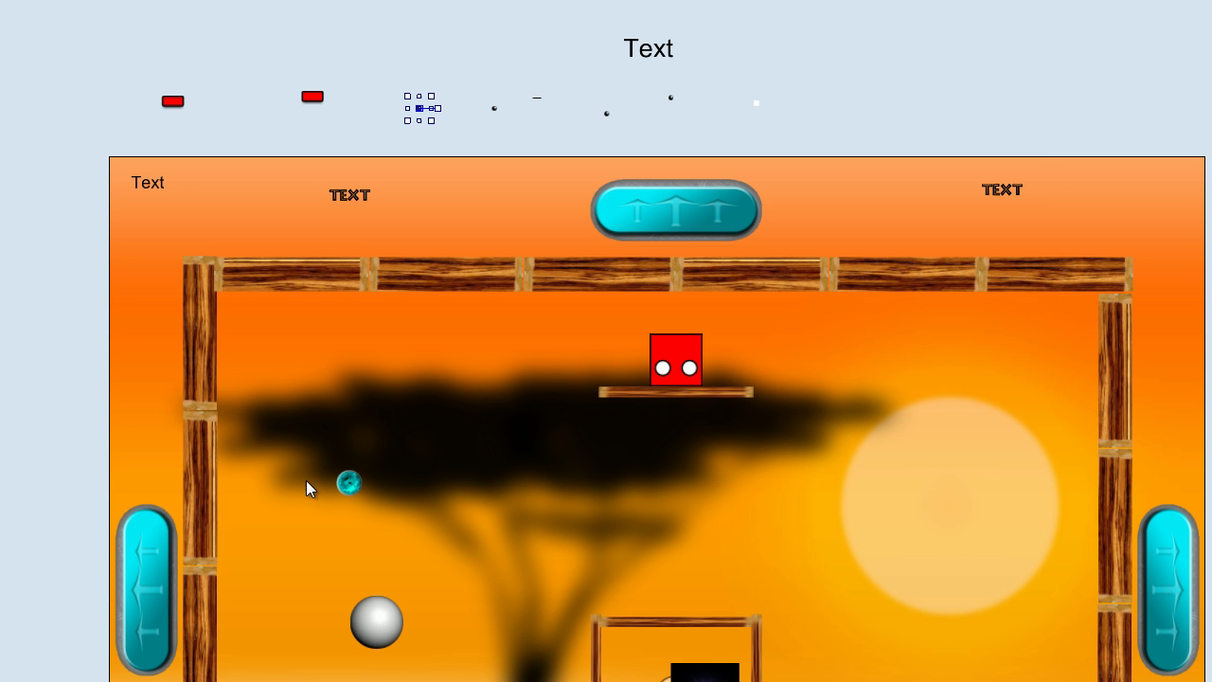
# Step: Inspect the off-centre origin in EyePointLeft's LookAround animation up close and close the image editor
pyautogui.doubleClick(429, 108)
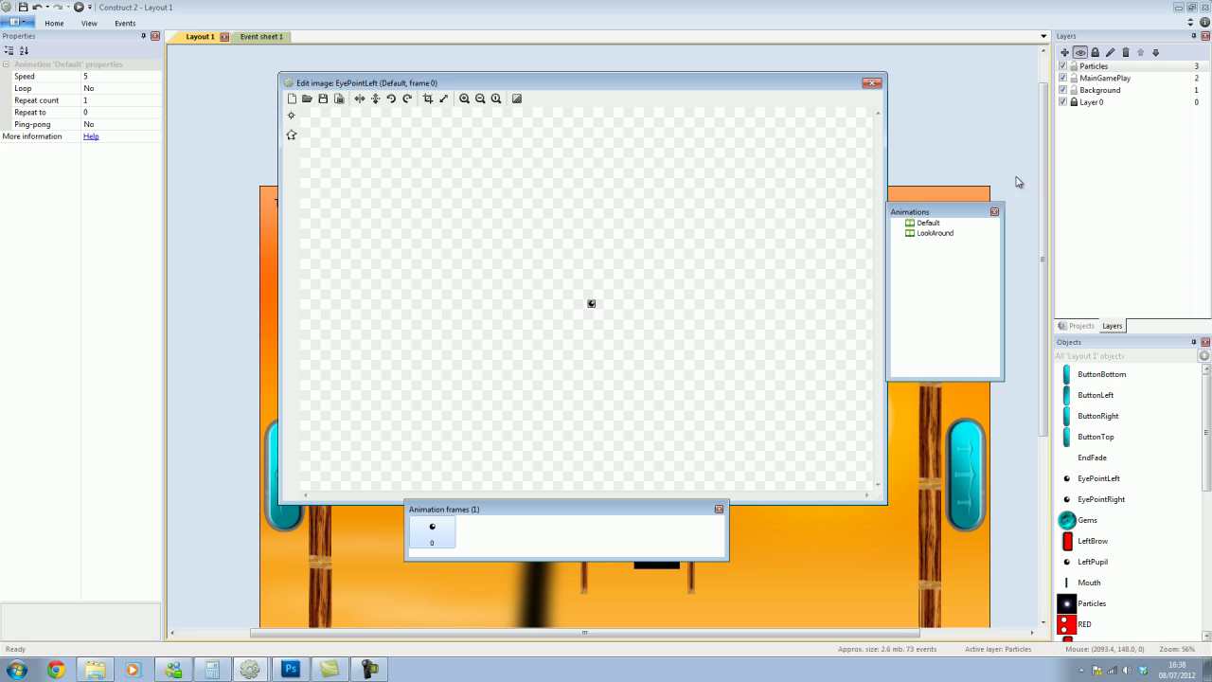
pyautogui.click(1123, 227)
pyautogui.press('i')
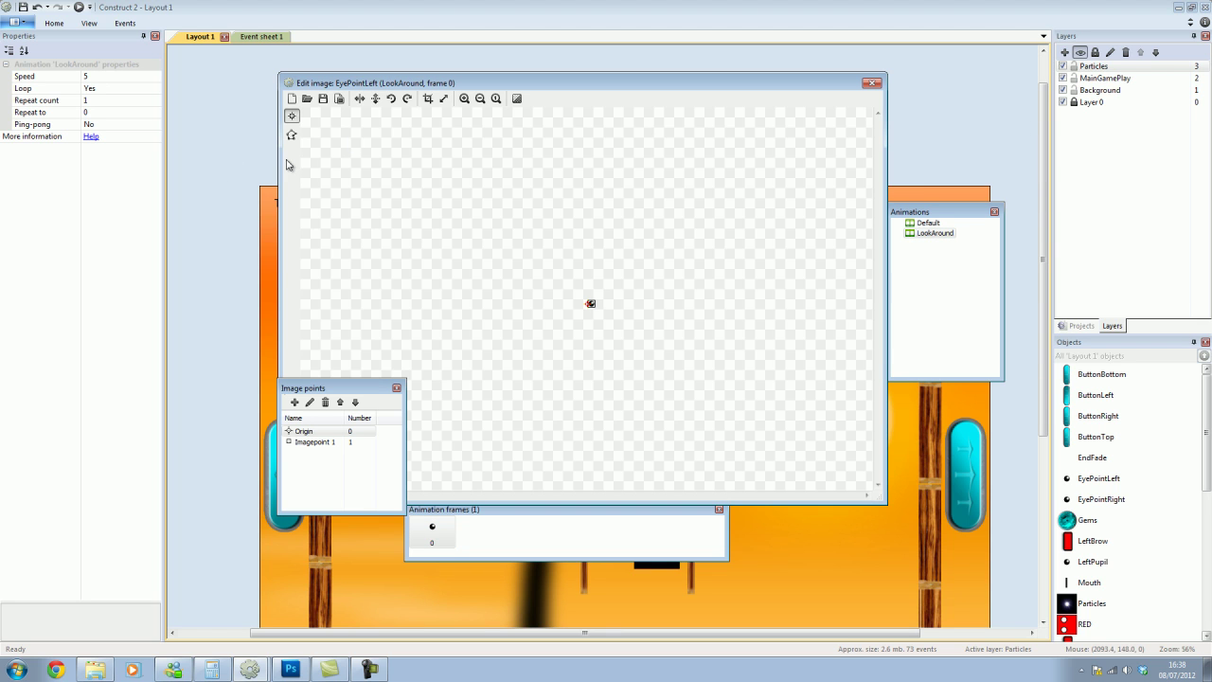
pyautogui.click(464, 99)
pyautogui.click(464, 99)
pyautogui.click(464, 98)
pyautogui.click(464, 99)
pyautogui.click(464, 98)
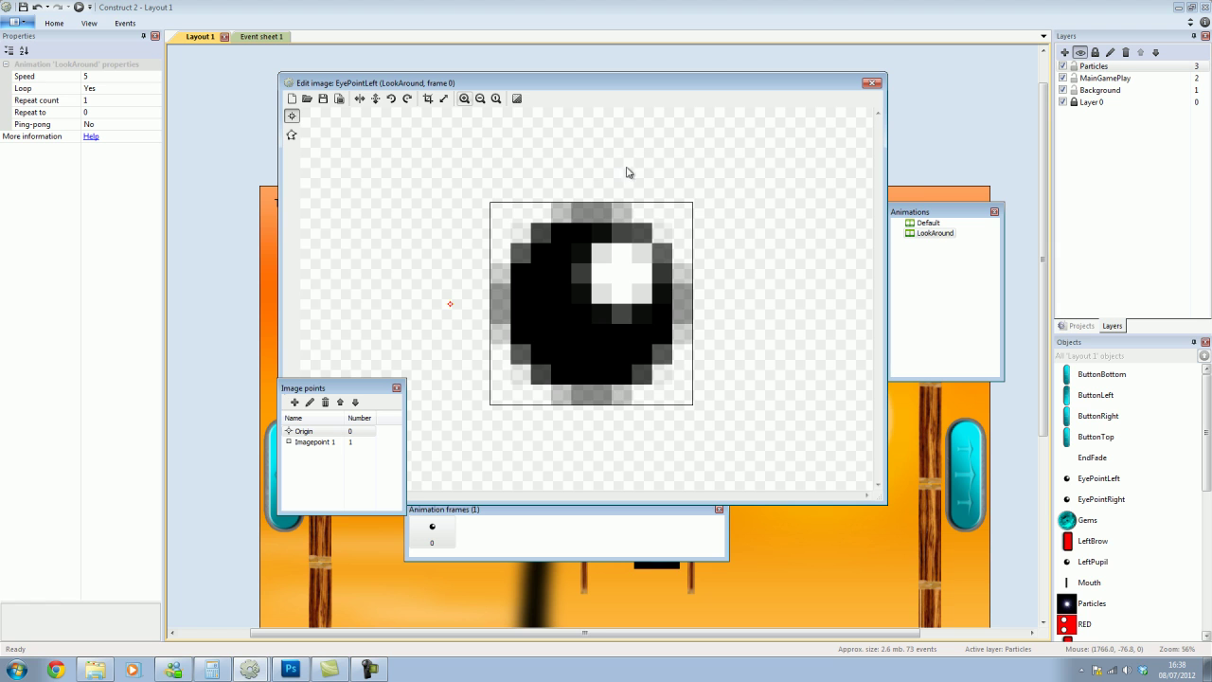
pyautogui.click(873, 83)
pyautogui.click(728, 127)
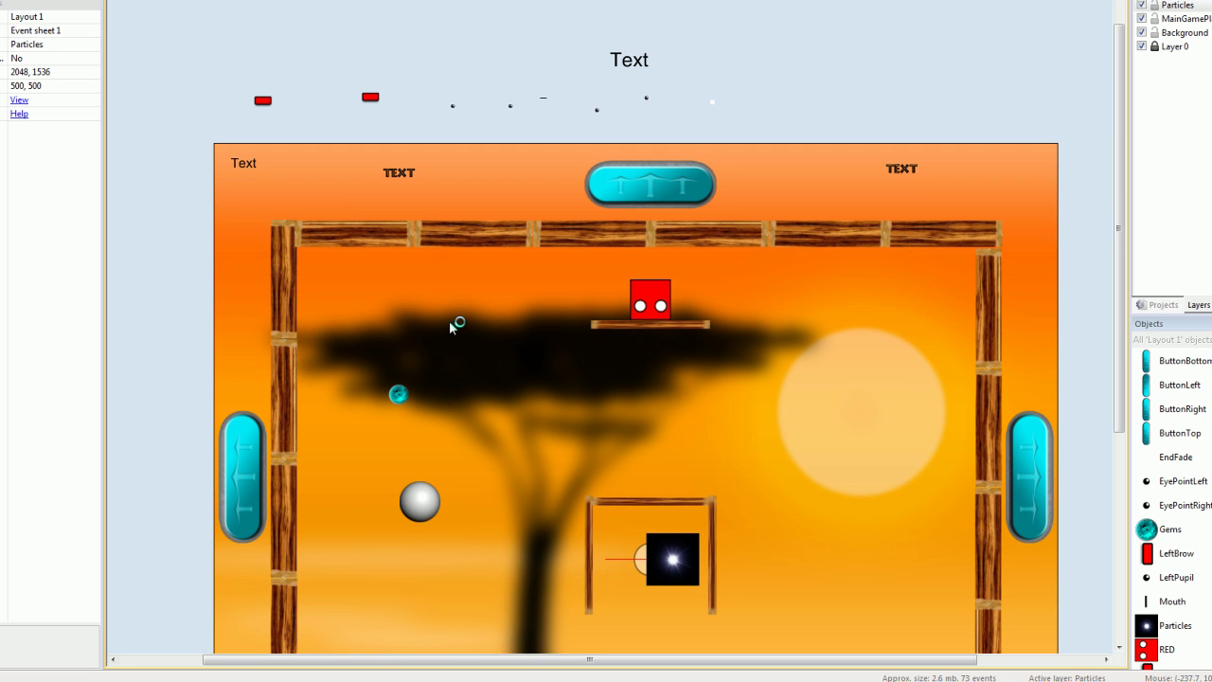
# Step: Open the project properties, check the pixel rounding options and bring up the running game preview
pyautogui.moveTo(229, 97); pyautogui.dragTo(862, 335)
pyautogui.click(1074, 372)
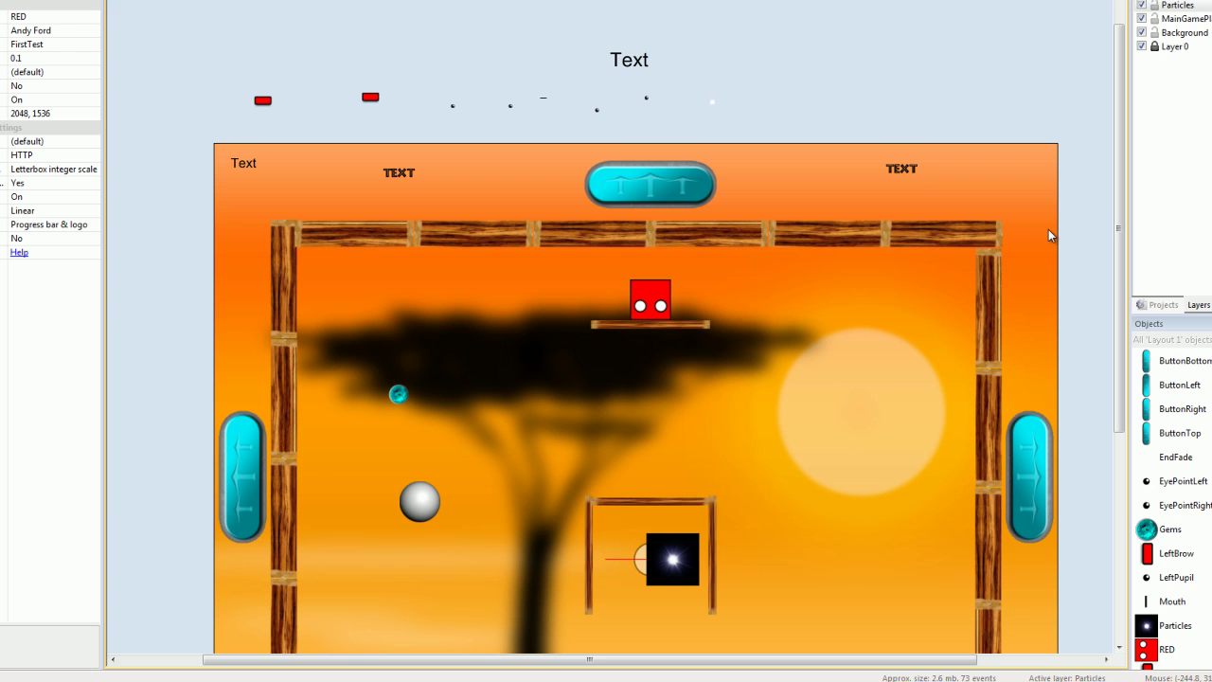
pyautogui.click(93, 99)
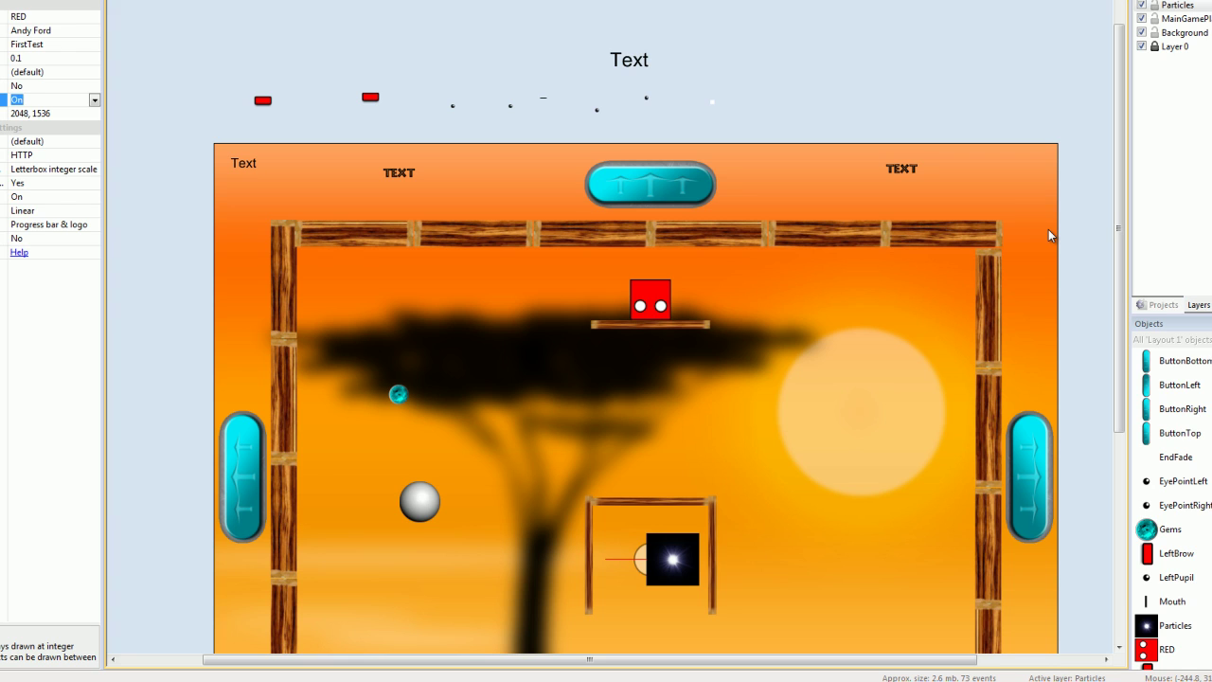
pyautogui.click(96, 100)
pyautogui.click(57, 112)
pyautogui.click(111, 132)
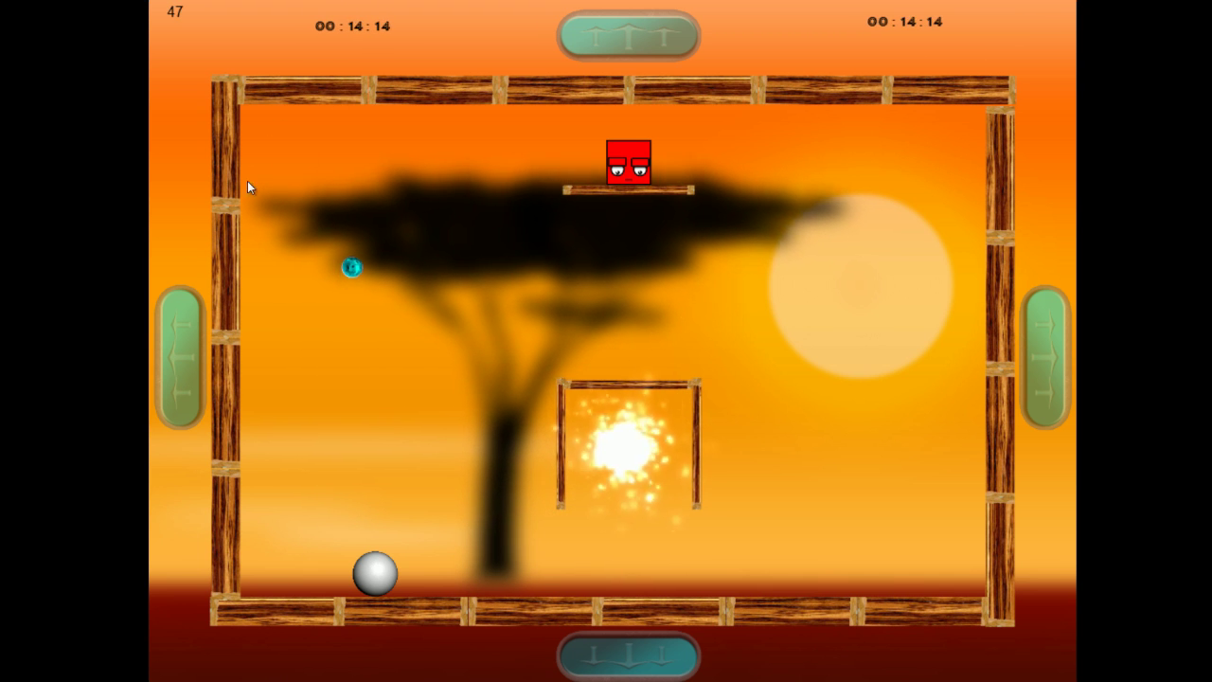
# Step: Test the gravity controls in the game preview by pulling RED between the left and right walls and upwards
pyautogui.press('r')
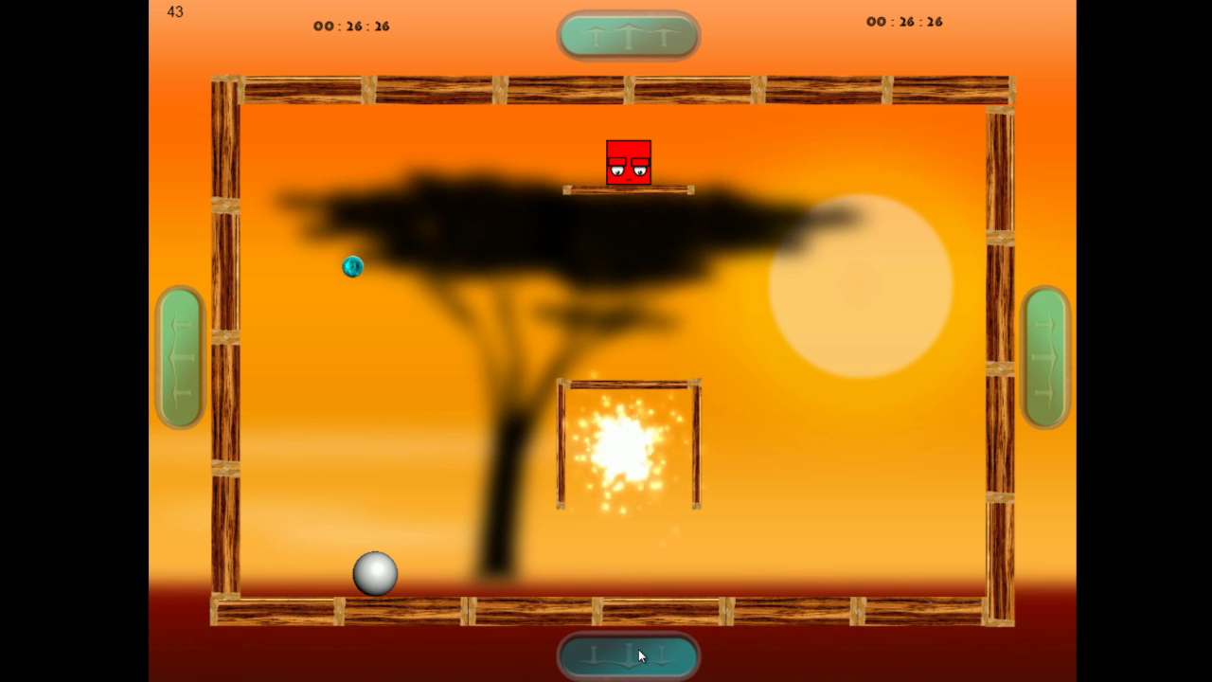
pyautogui.press('Left')
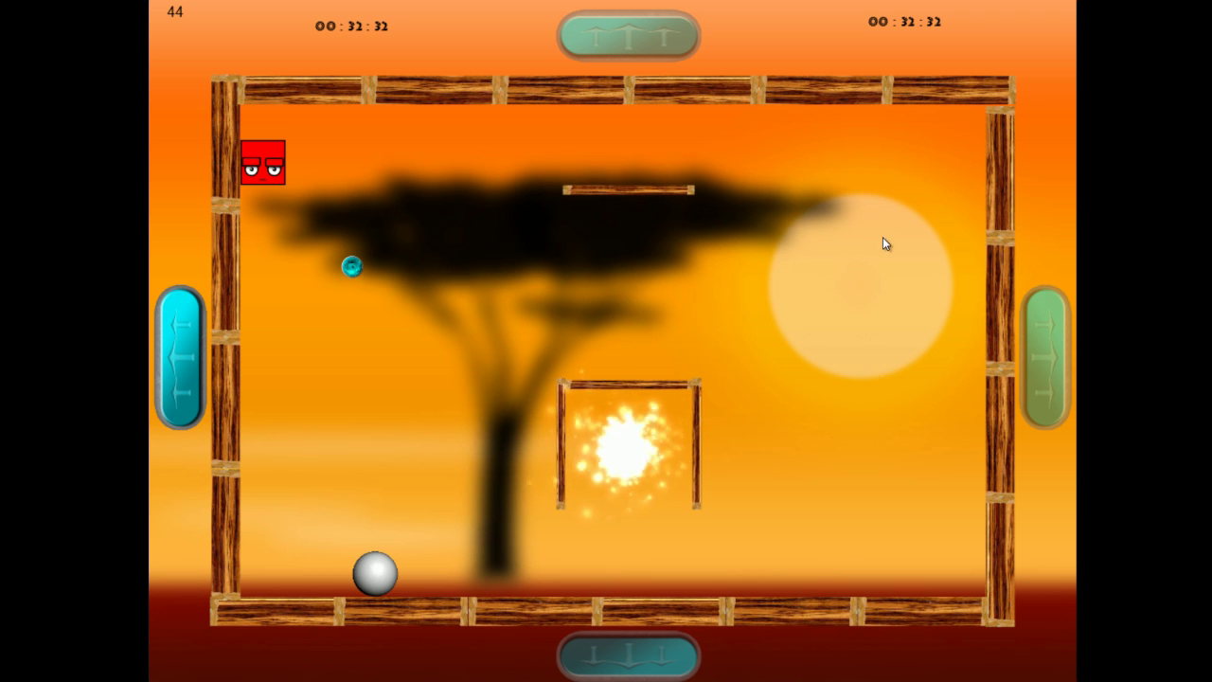
pyautogui.press('Right')
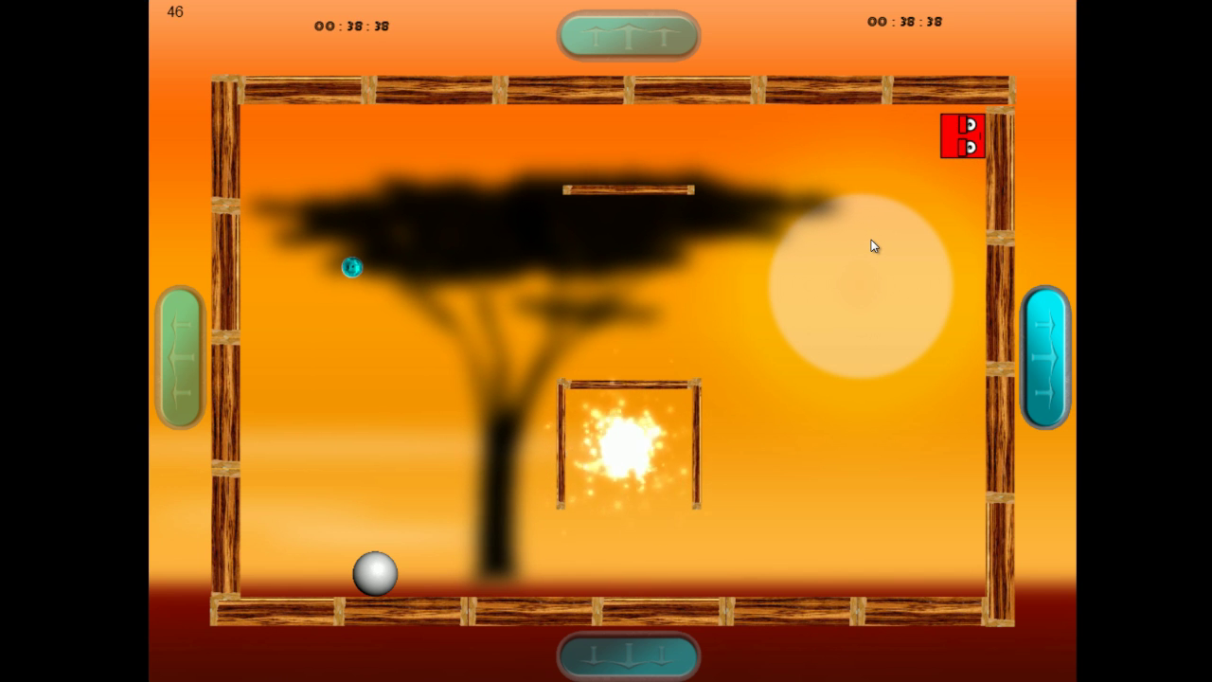
pyautogui.press('Down')
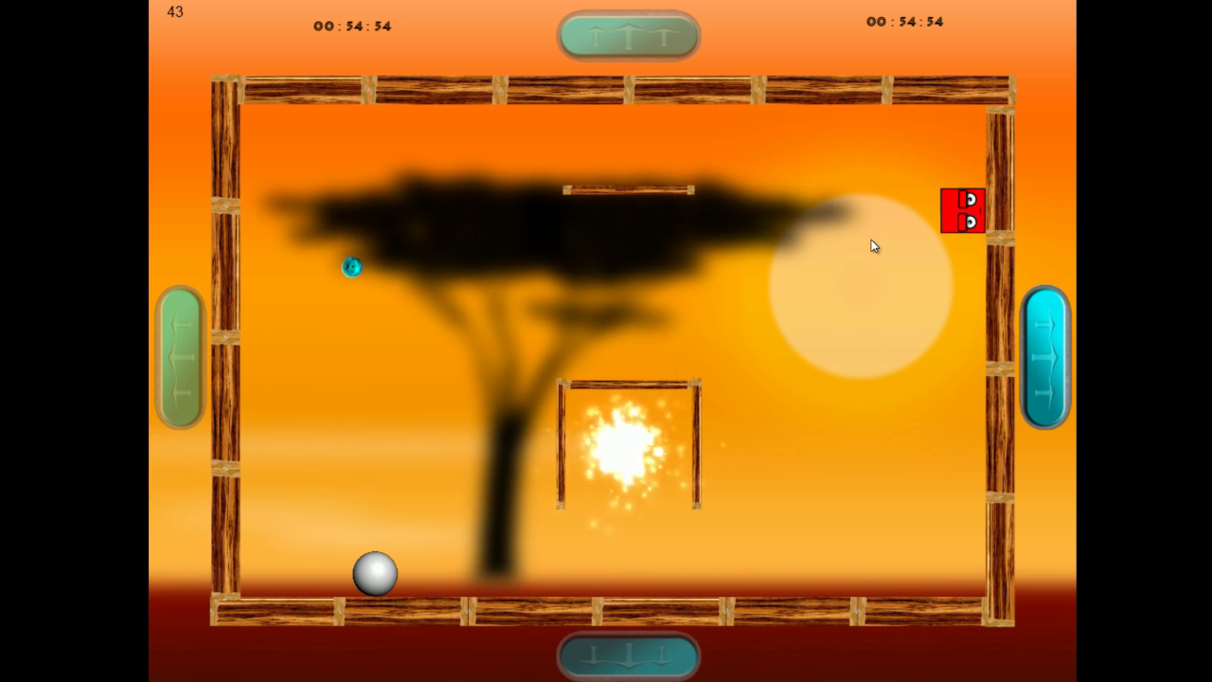
pyautogui.press('Left')
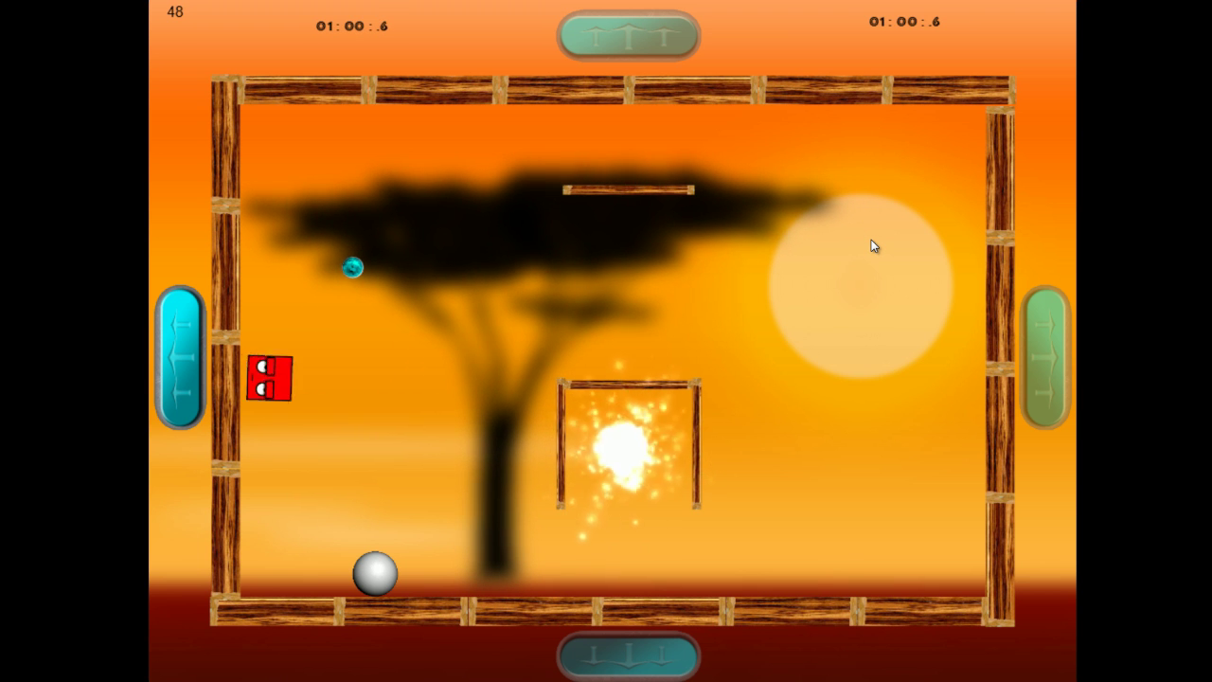
pyautogui.press('Up')
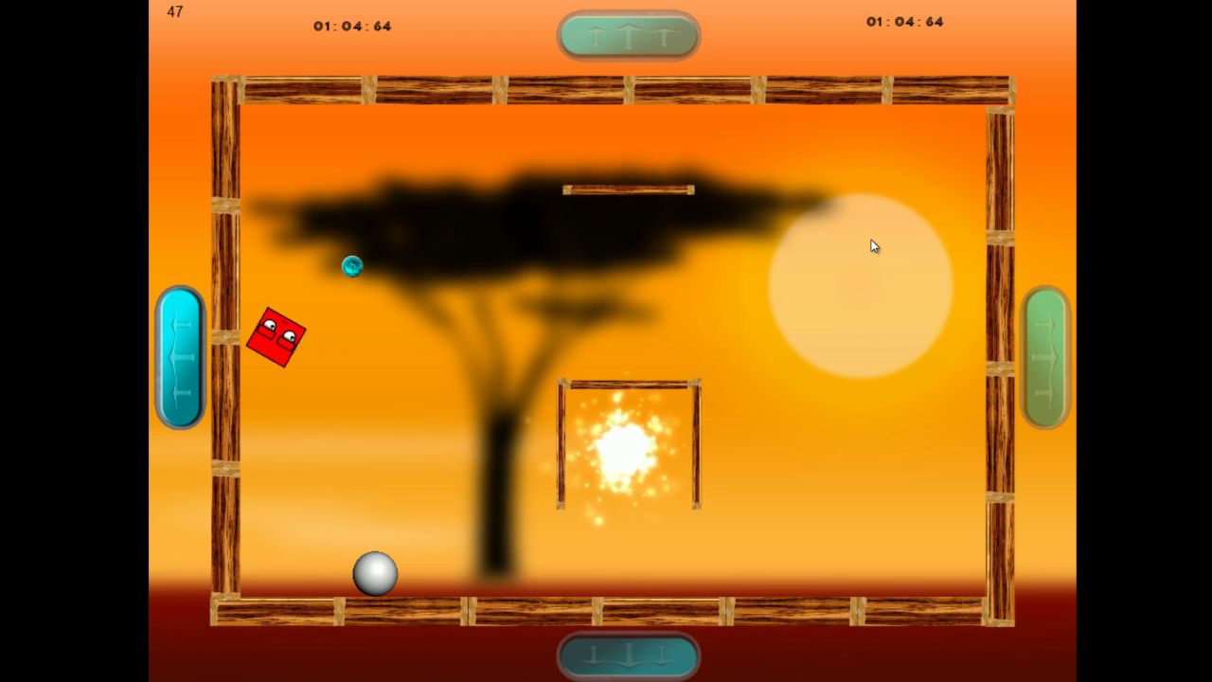
pyautogui.press('Up')
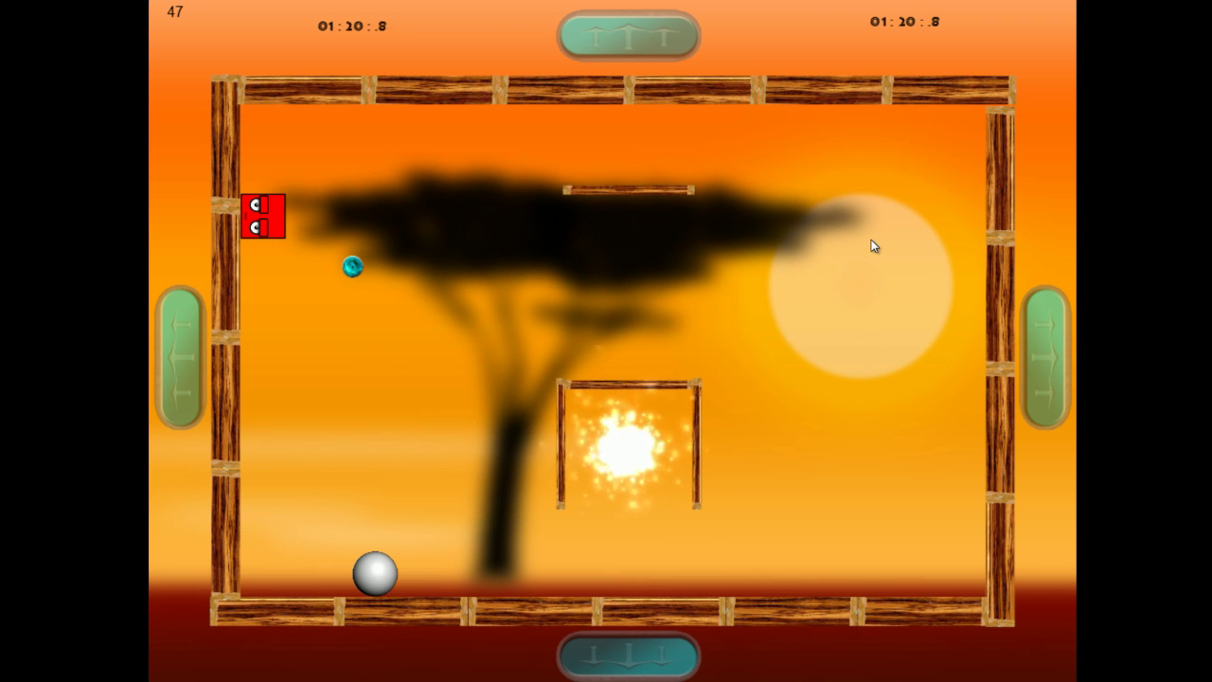
# Step: Steer RED across the arena to the floor and up into the sparkling goal inside the wooden frame
pyautogui.press('Right')
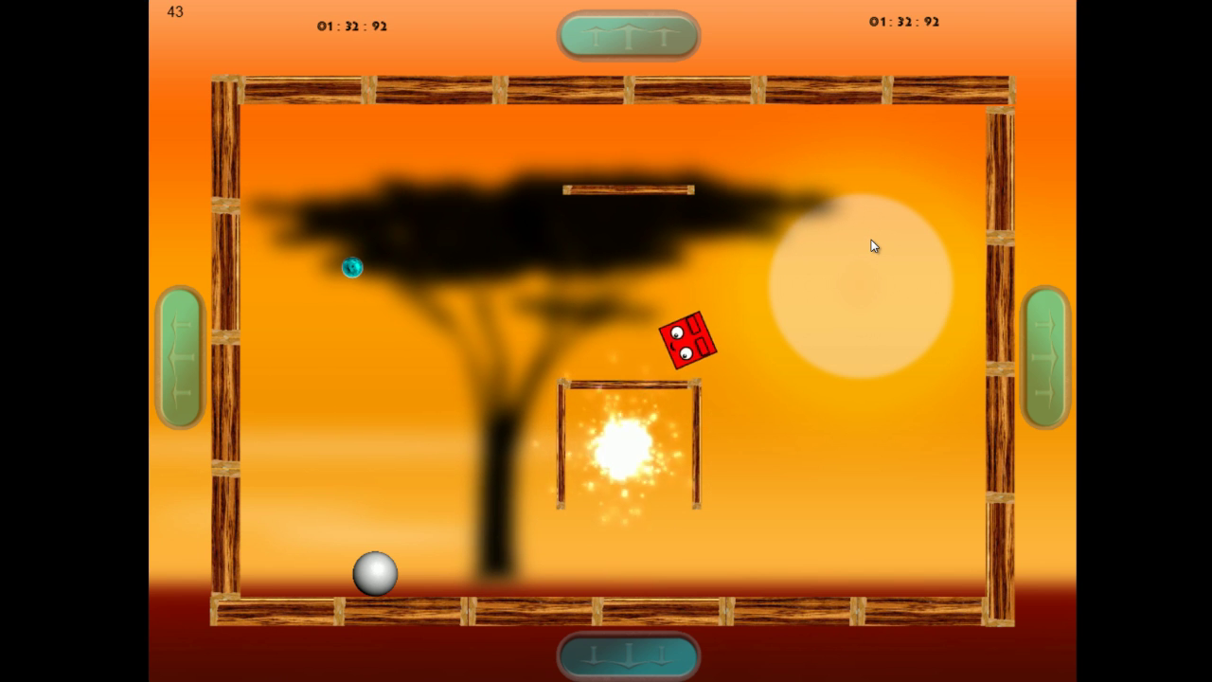
pyautogui.press('Down')
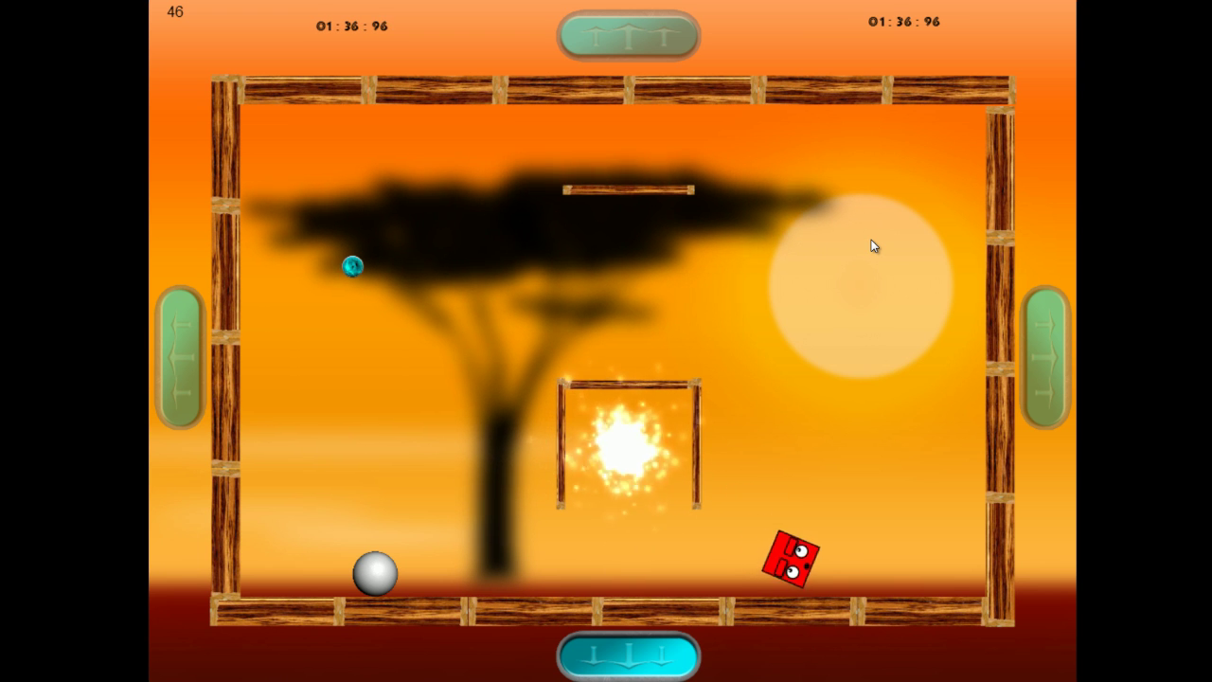
pyautogui.press('Left')
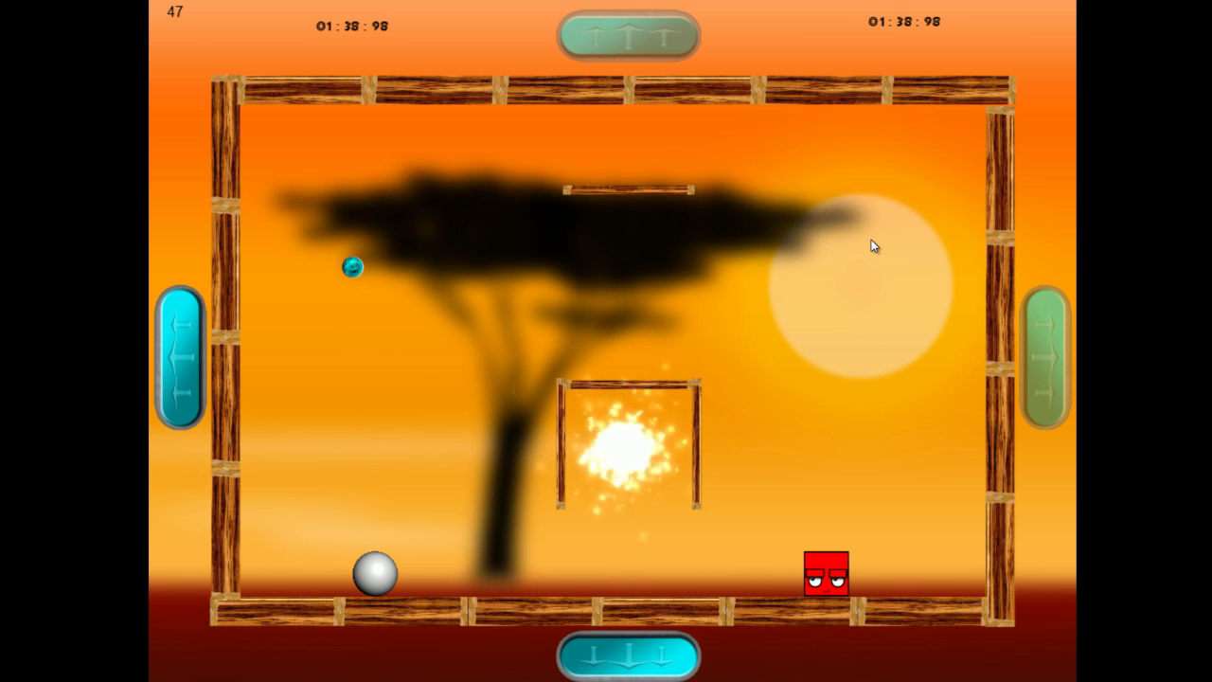
pyautogui.press('Left')
pyautogui.press('Up')
pyautogui.press('Right')
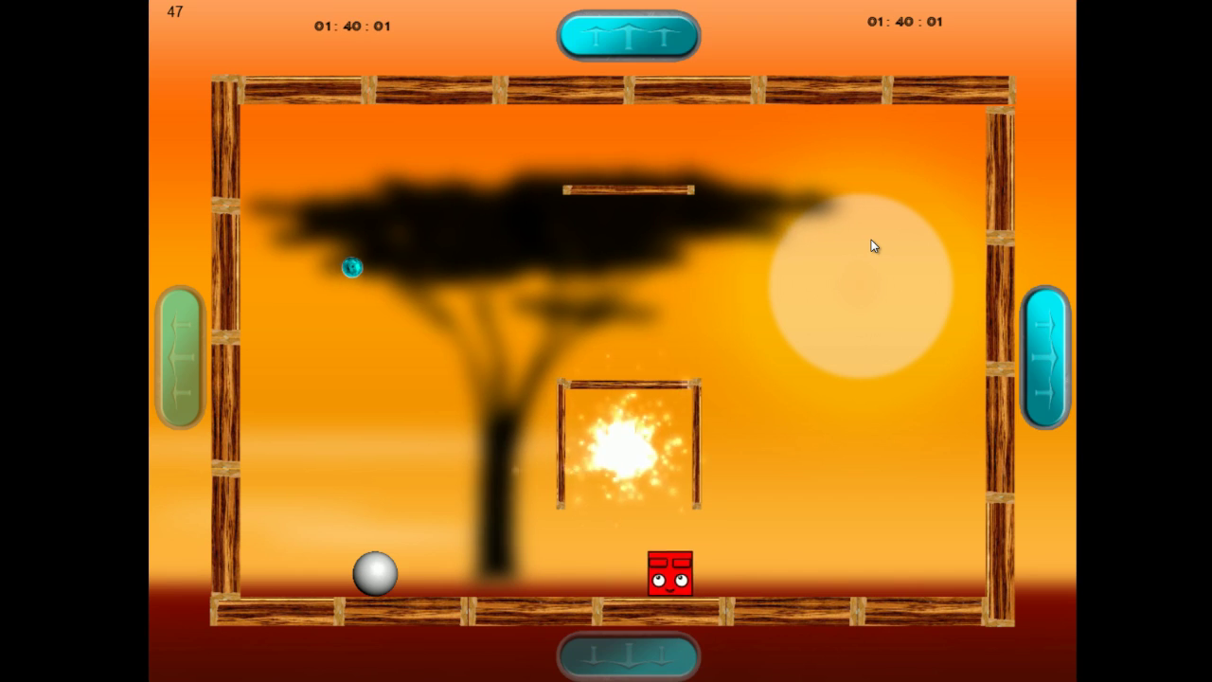
pyautogui.press('Left')
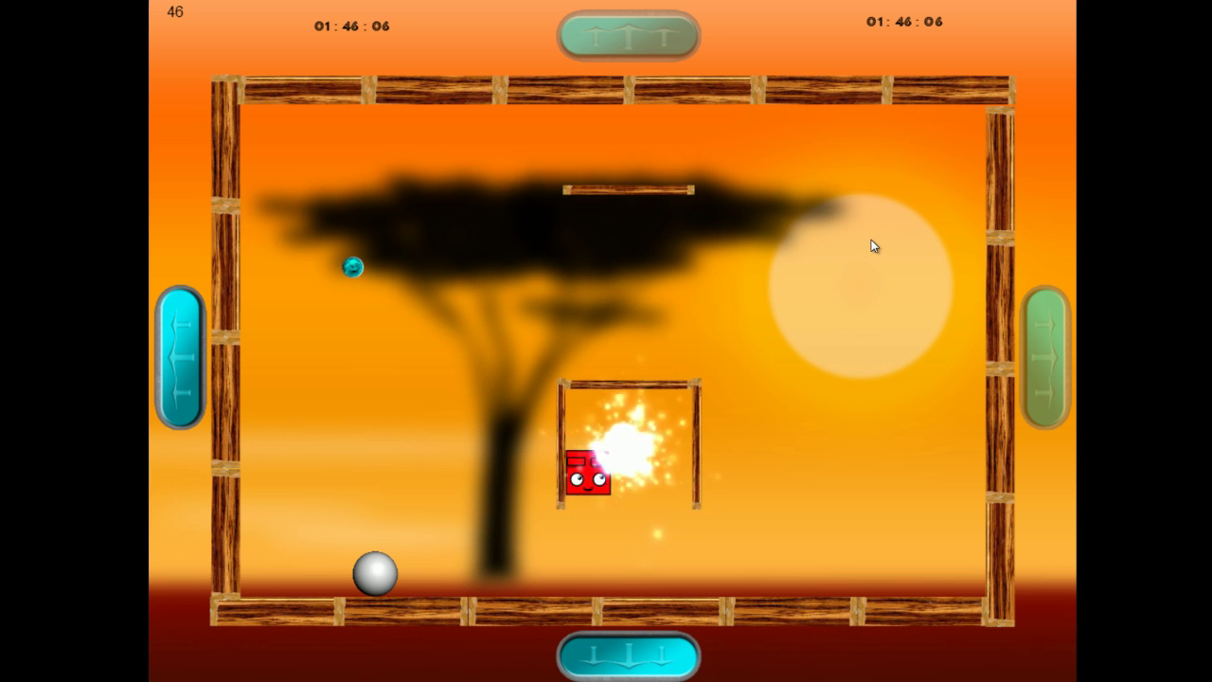
# Step: Bring RED down to the floor and pull it and the ball to the left wall, upwards and back right
pyautogui.press('Down')
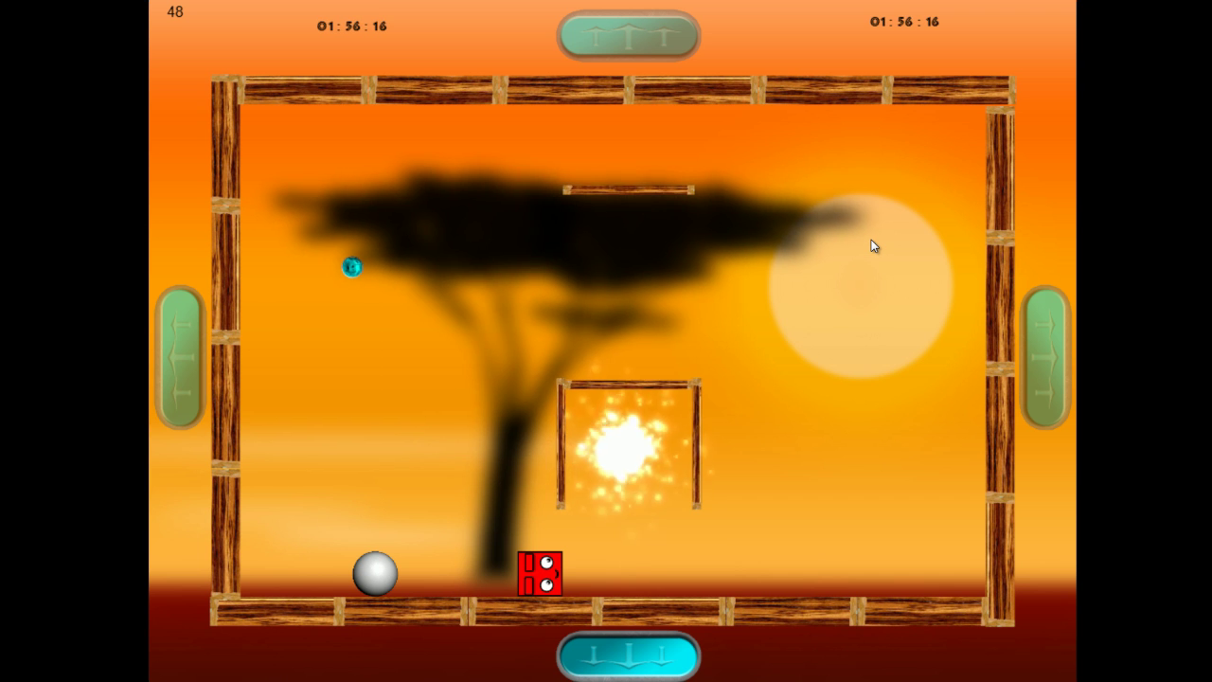
pyautogui.press('Left')
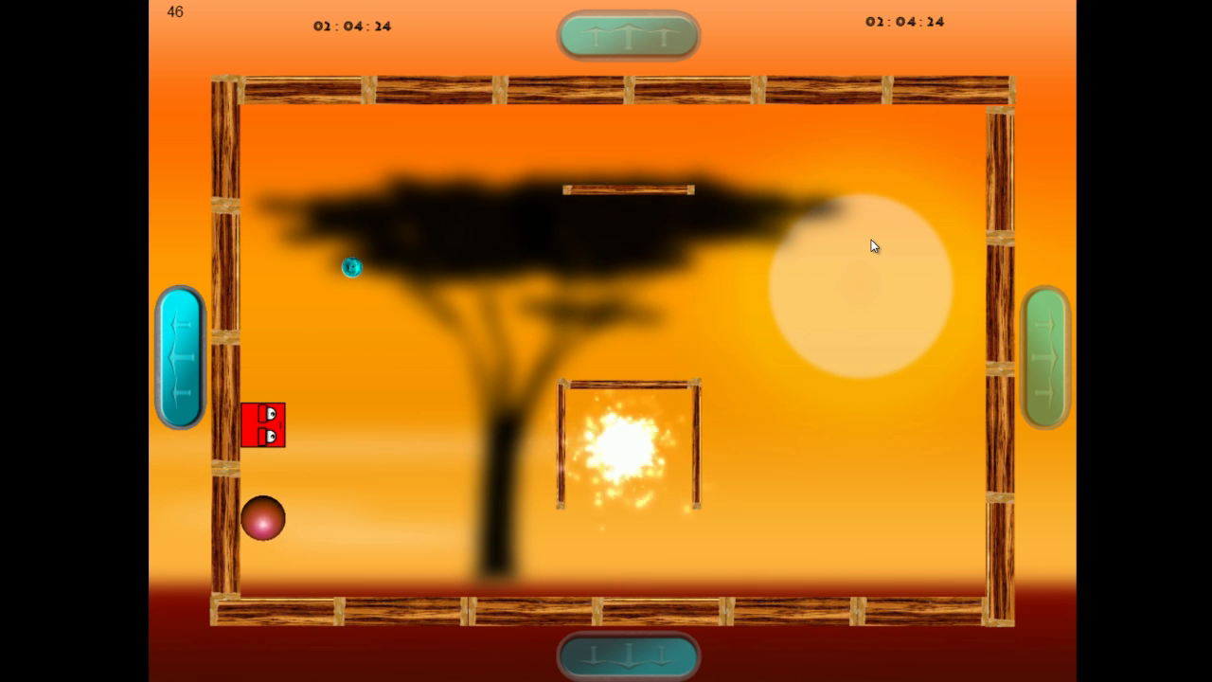
pyautogui.press('Up')
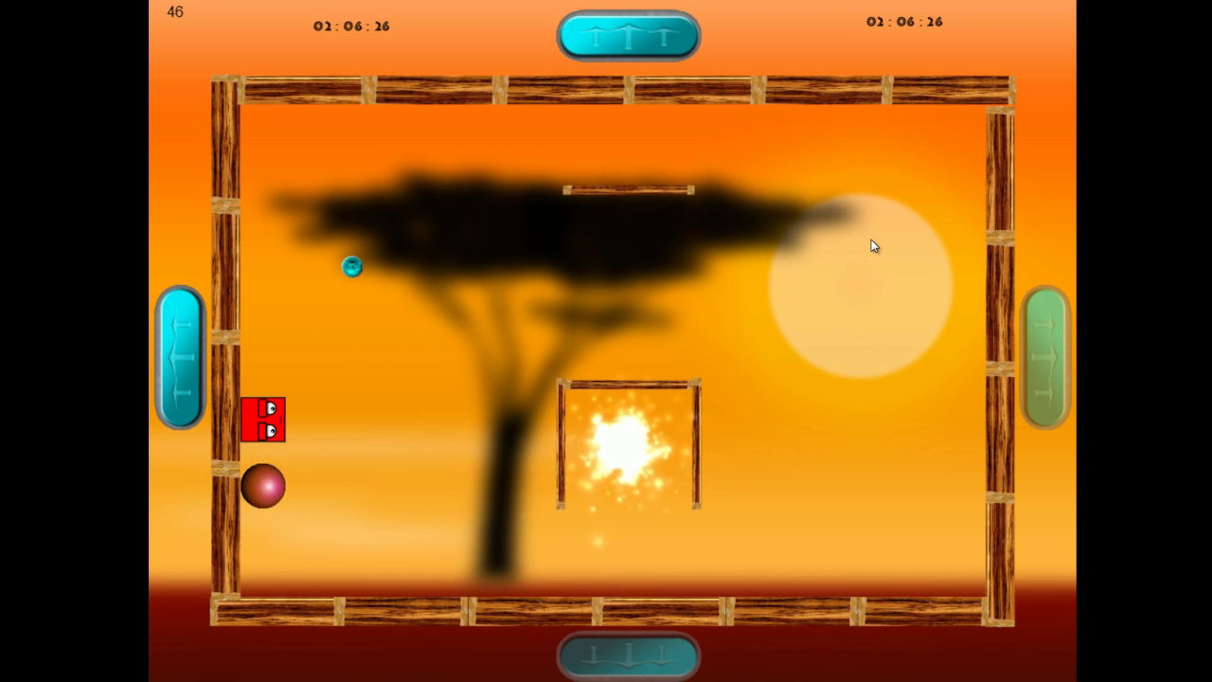
pyautogui.press('Right')
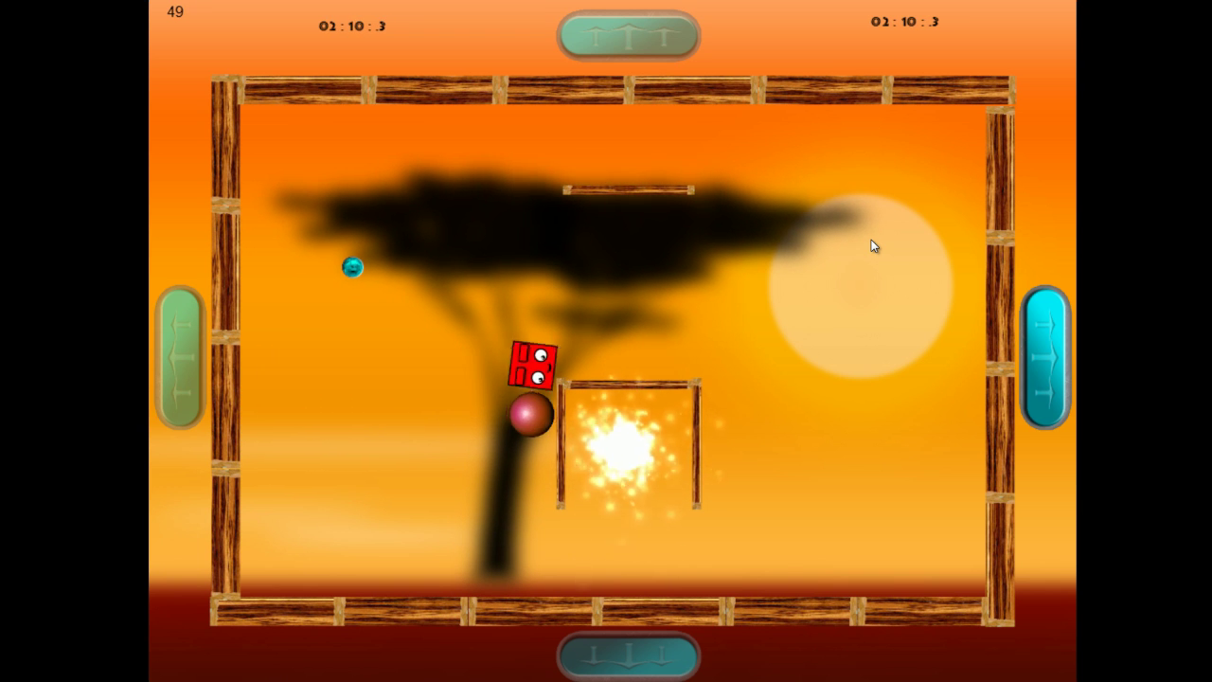
# Step: Pull RED and the ball up to the arena's upper right corner, down to the floor, and up to the upper left corner
pyautogui.press('Up')
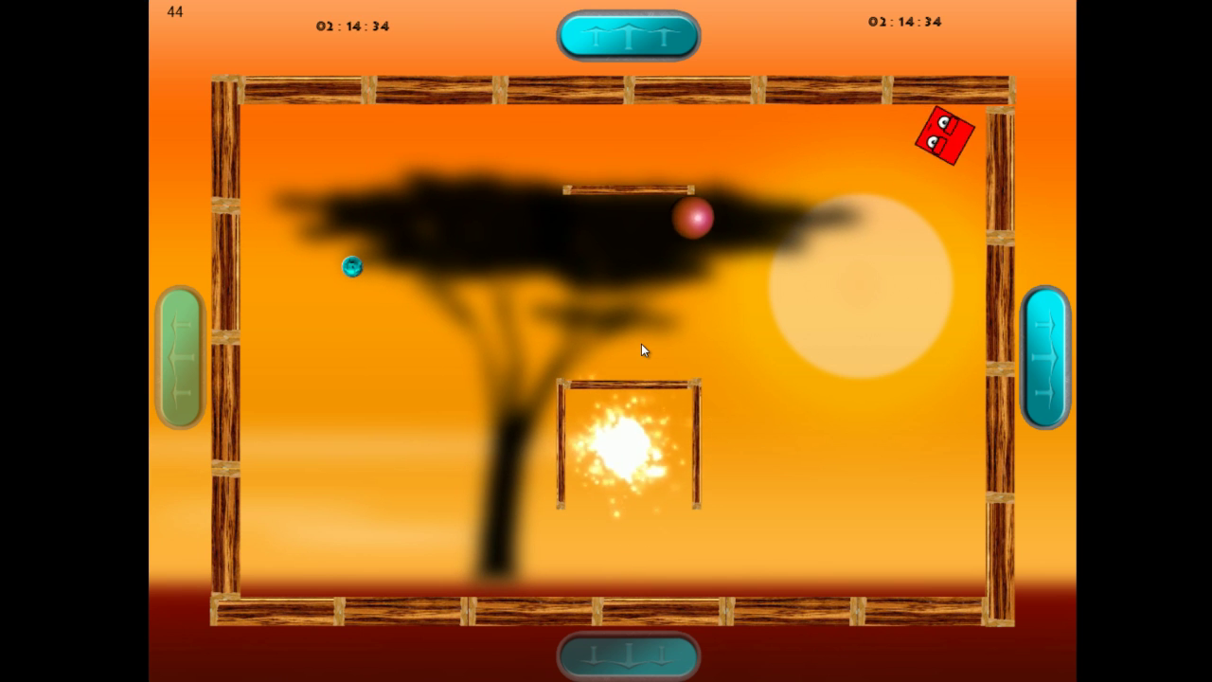
pyautogui.press('Down')
pyautogui.press('Left')
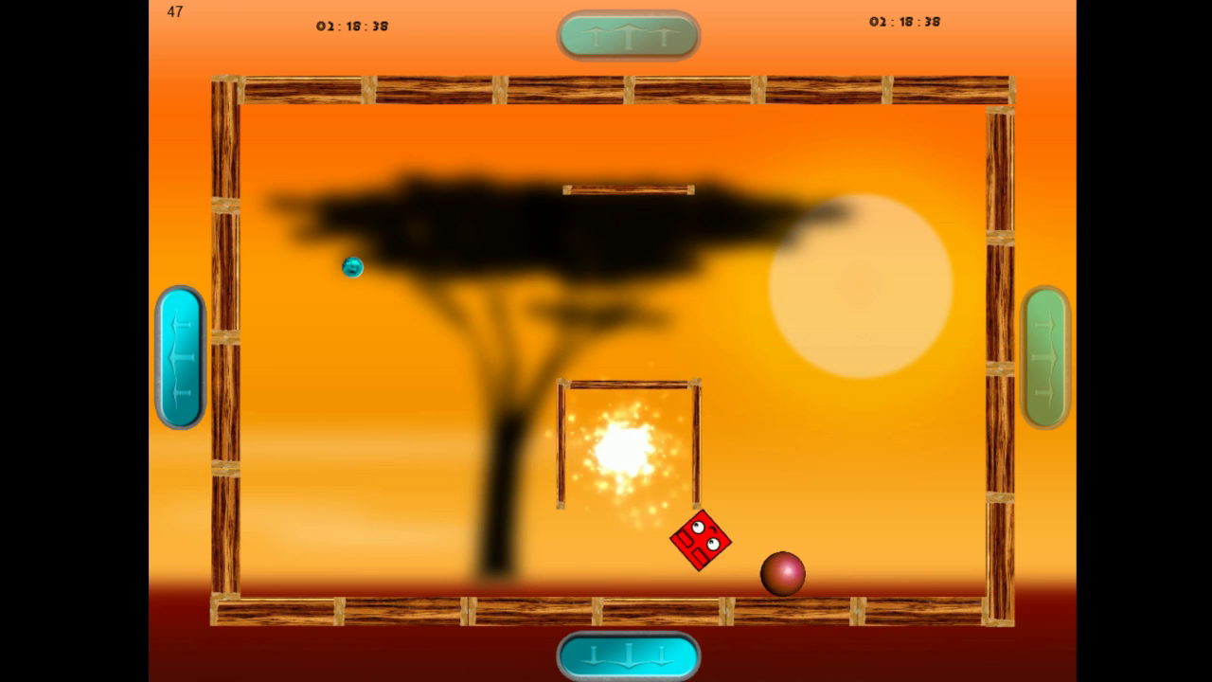
pyautogui.press('Up')
pyautogui.press('Right')
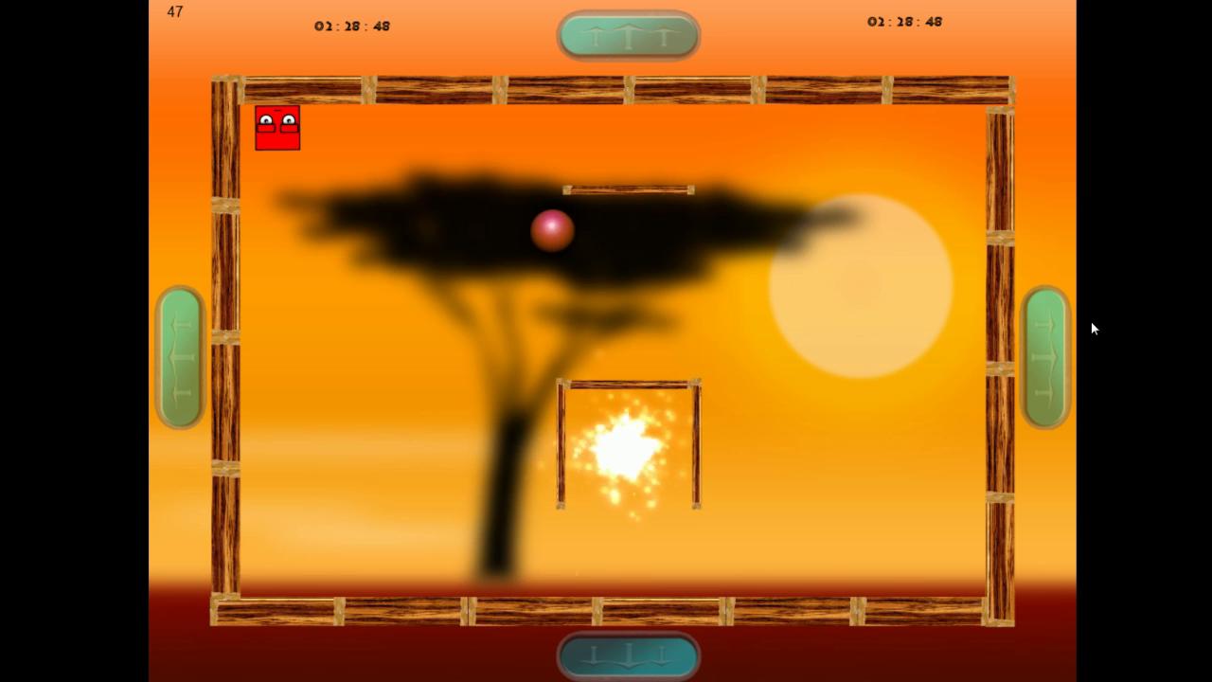
# Step: Pull RED rightwards along the arena's ceiling, drop it onto the small wooden platform and over its edge to the floor
pyautogui.press('Right')
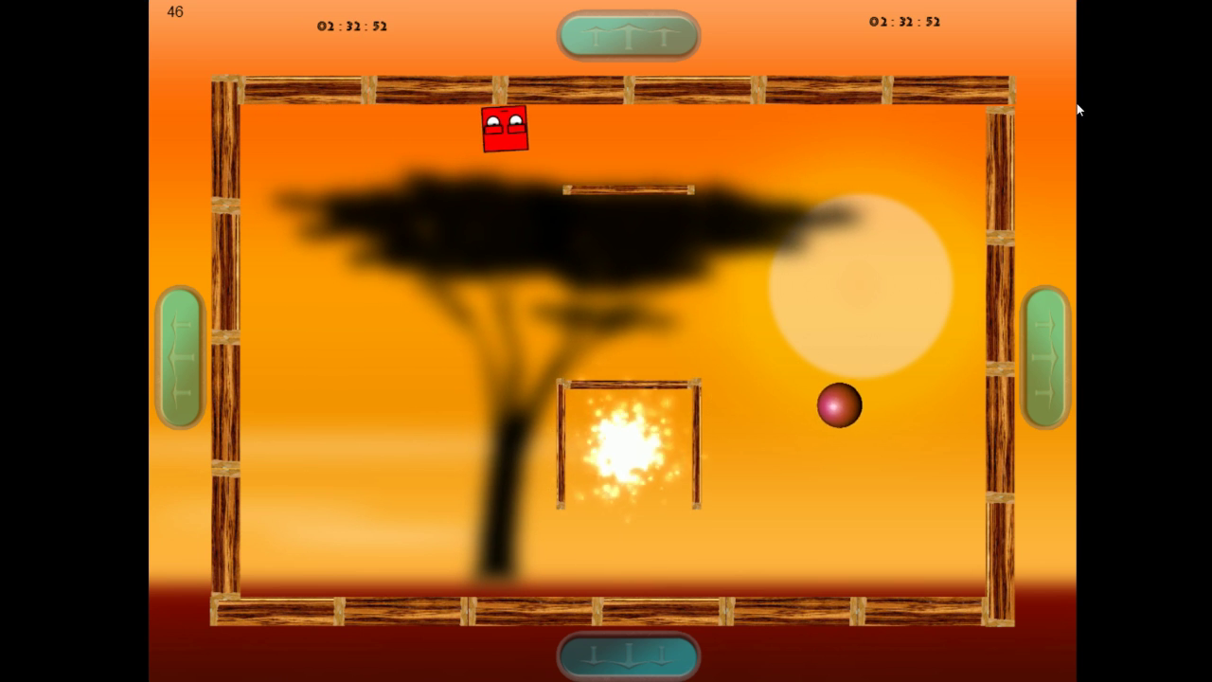
pyautogui.press('Down')
pyautogui.press('Right')
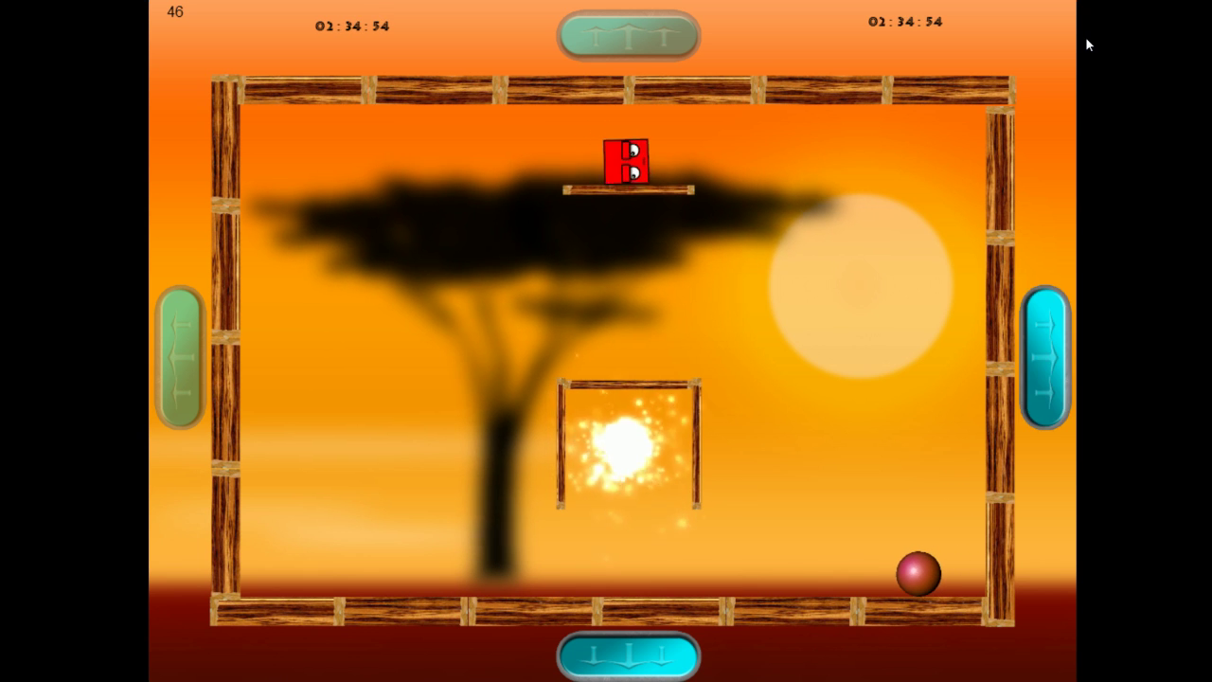
pyautogui.press('Right')
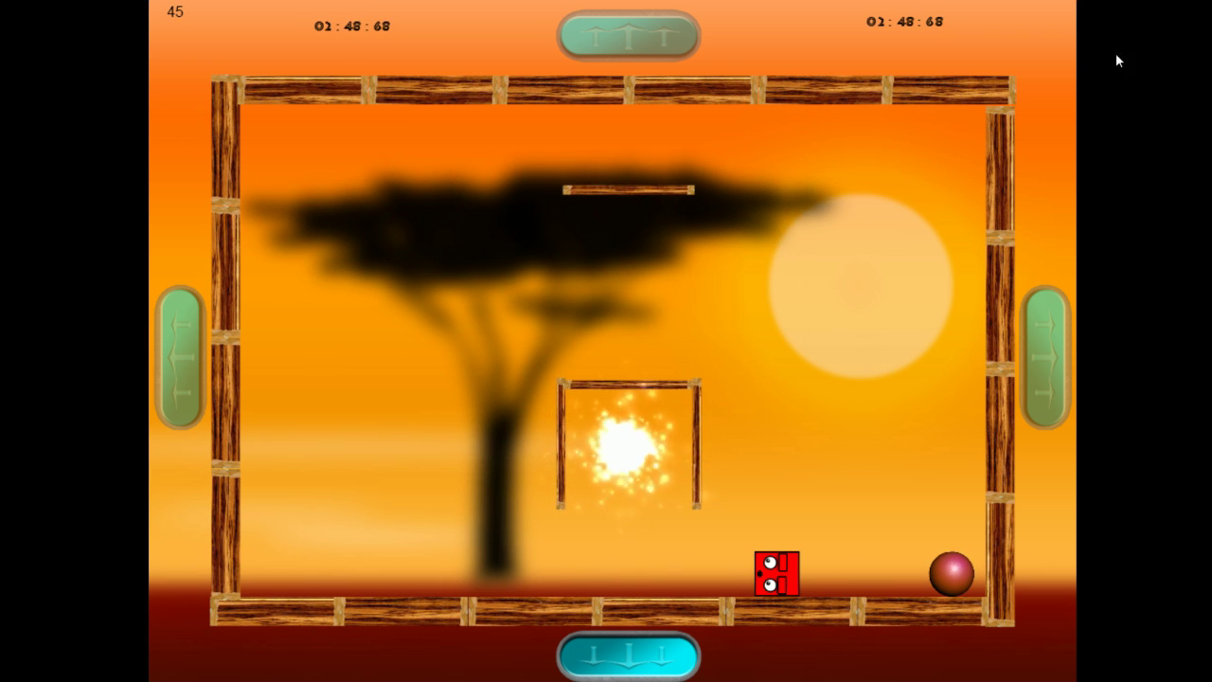
# Step: Exit the game preview and return to Layout 1 in the editor
pyautogui.press('Escape')
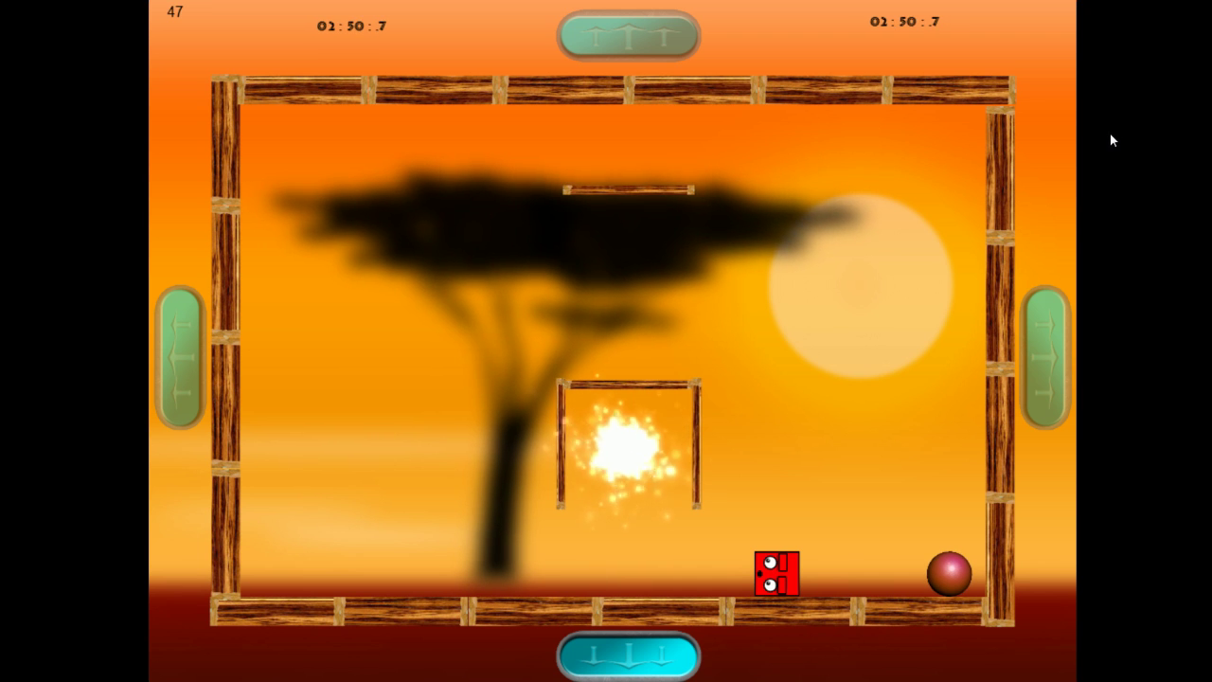
pyautogui.scroll(-3, 1108, 169)
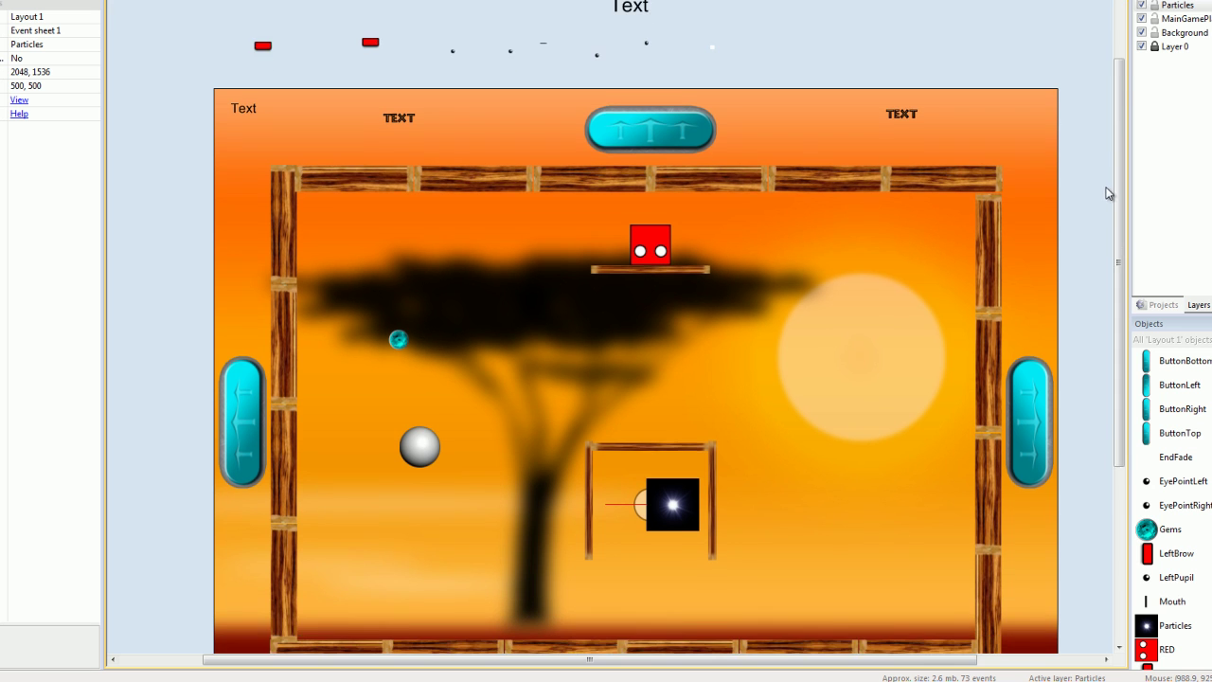